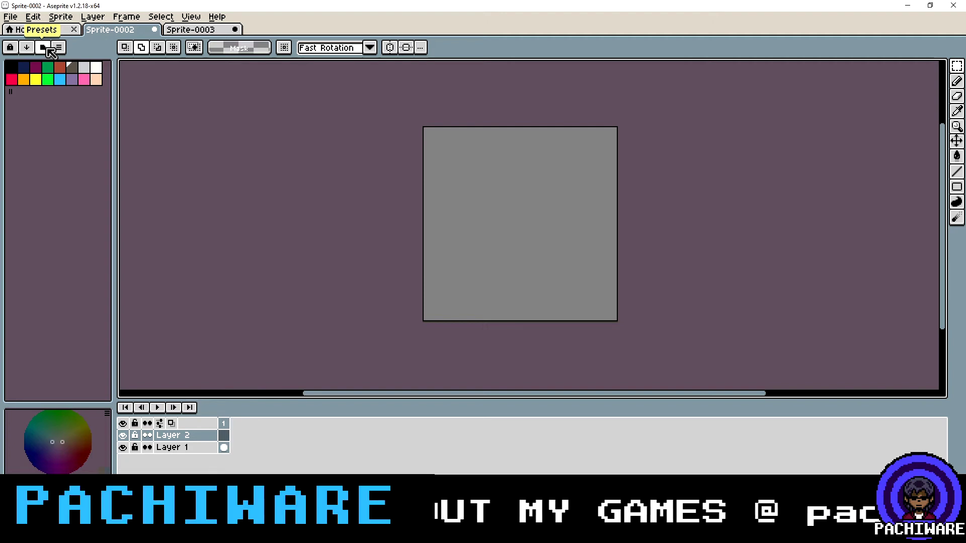
Step: Look through the preset colour palettes down to the end of the list
click(44, 47)
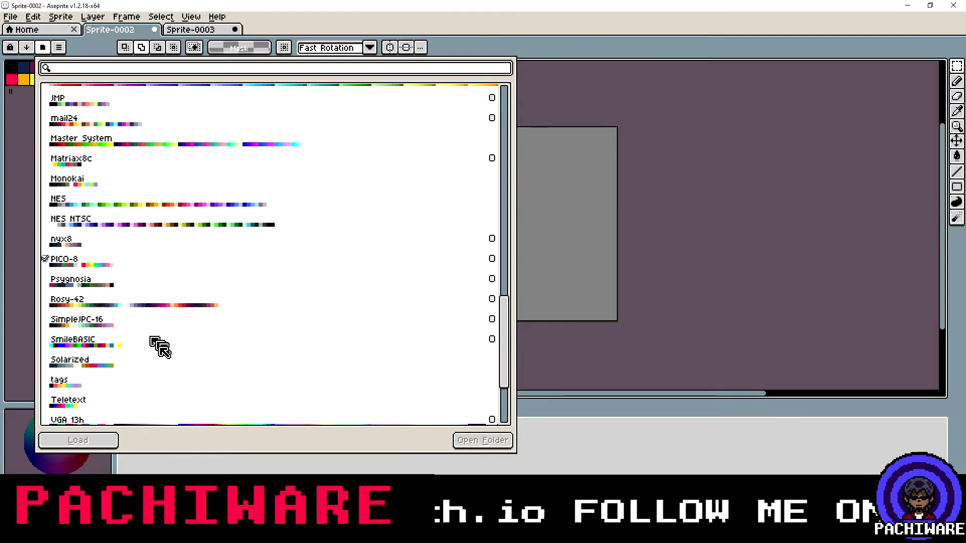
scroll(160, 347, down, 2)
scroll(166, 378, down, 2)
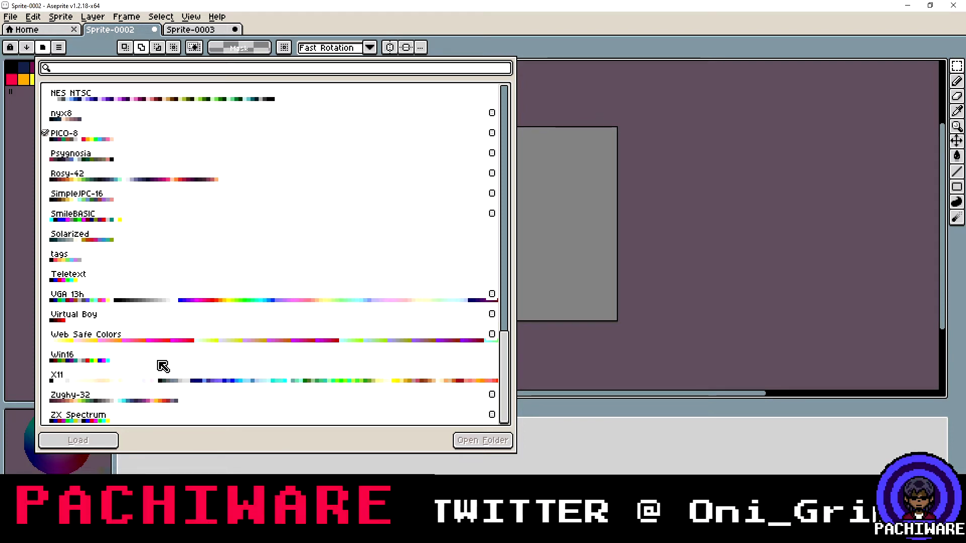
click(677, 308)
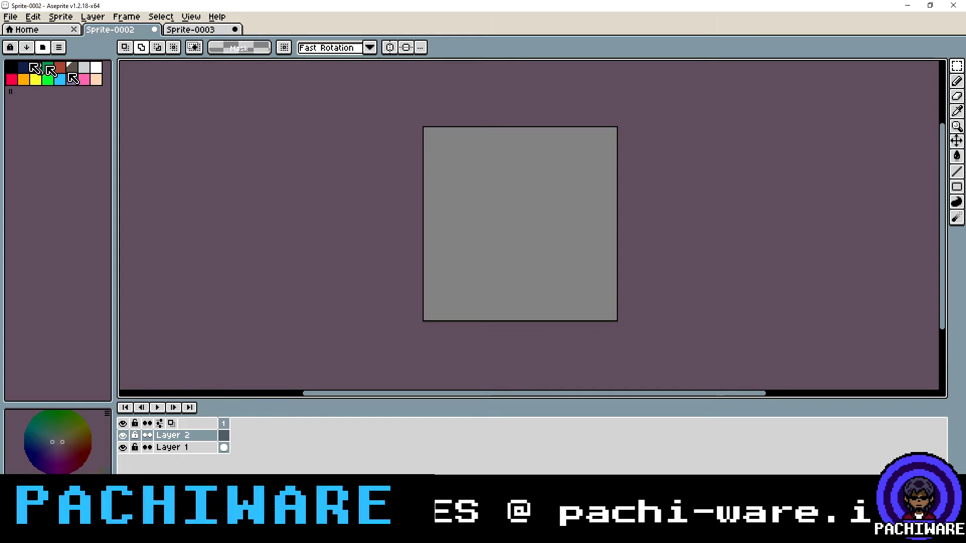
Step: Draw the upper arc of a black circle outline on Layer 2 with the Line tool and left-right mirror symmetry
click(11, 67)
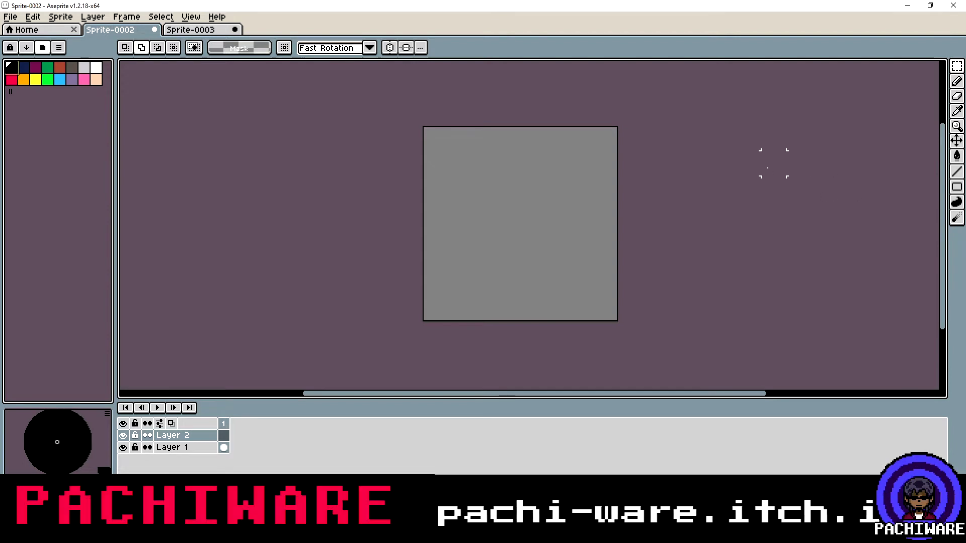
click(957, 172)
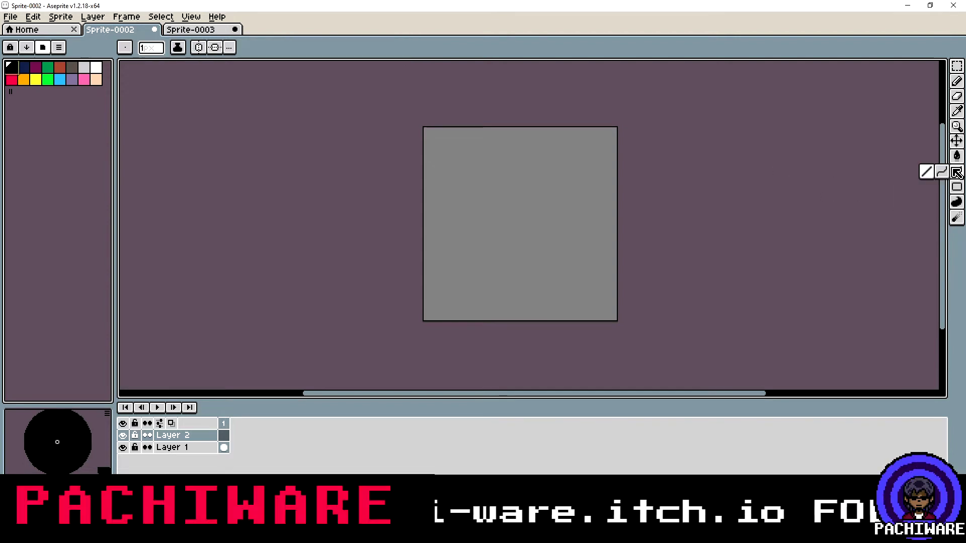
click(199, 47)
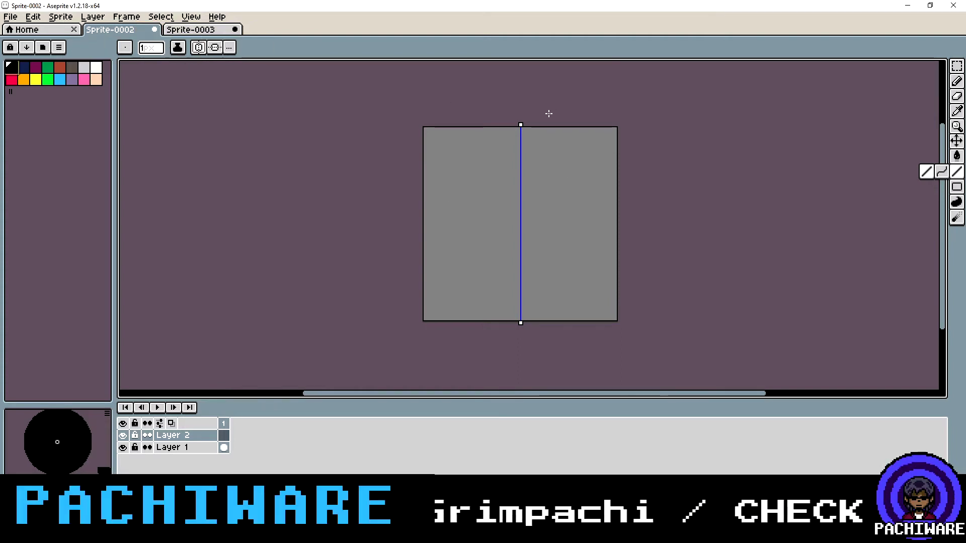
click(493, 131)
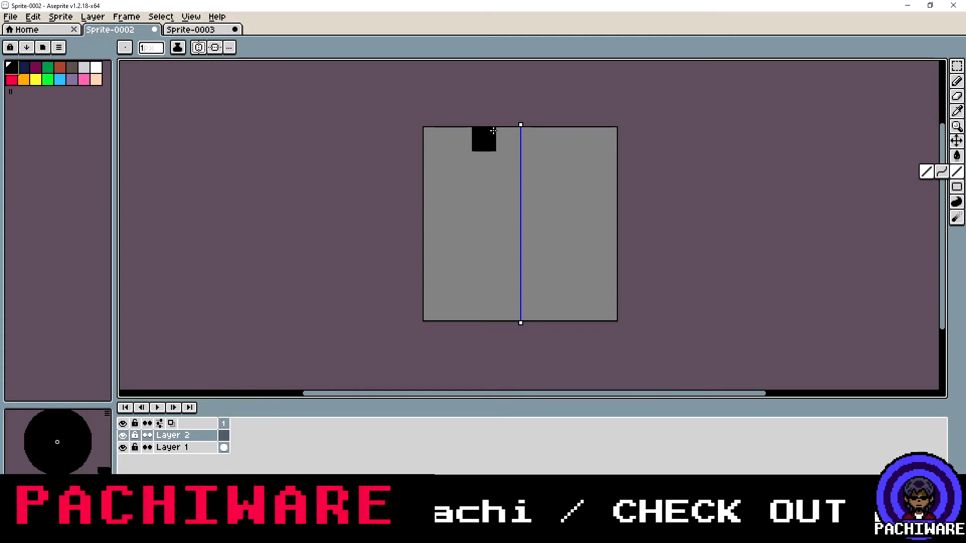
click(509, 140)
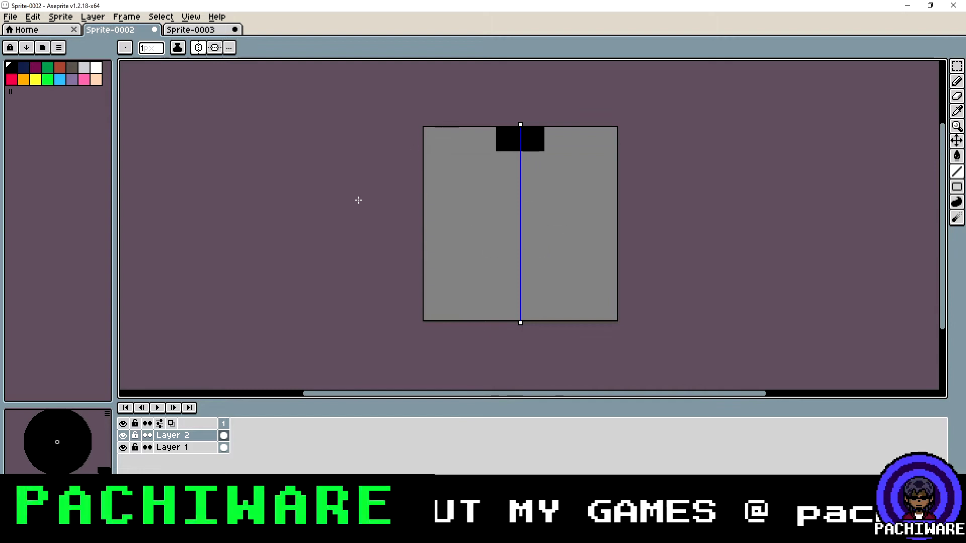
click(484, 138)
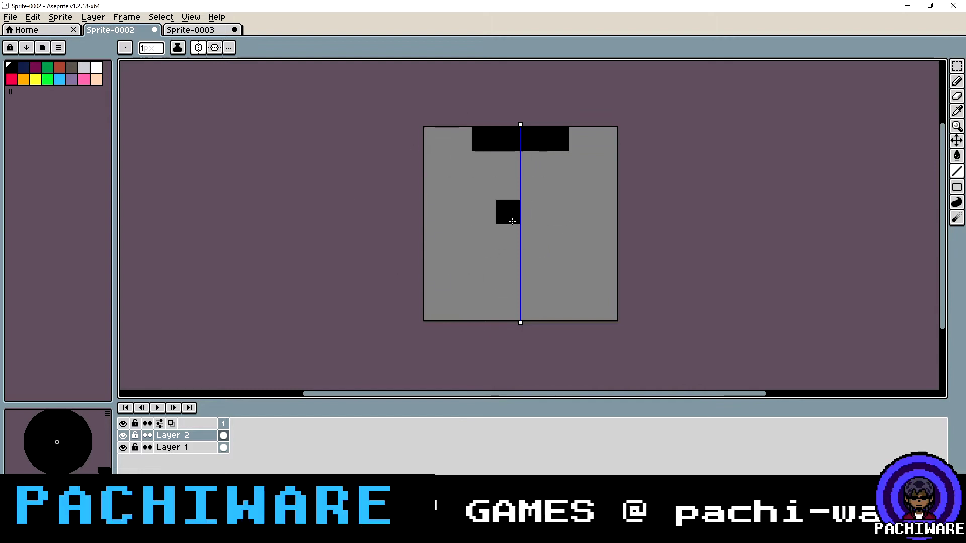
click(459, 163)
click(435, 186)
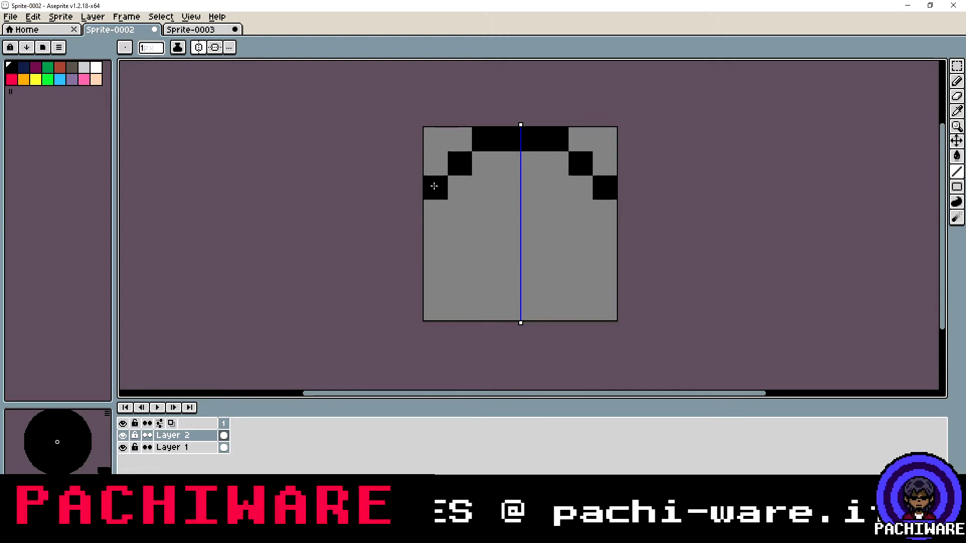
Step: Complete the mirrored black circle outline with straight sides, lower corner pixels and a four-pixel bottom edge
click(434, 211)
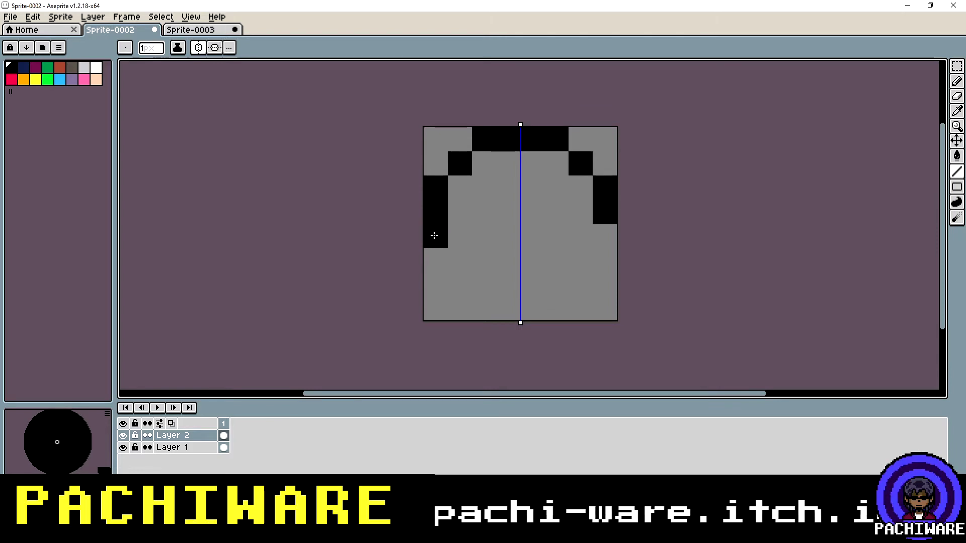
click(434, 235)
click(435, 259)
click(460, 284)
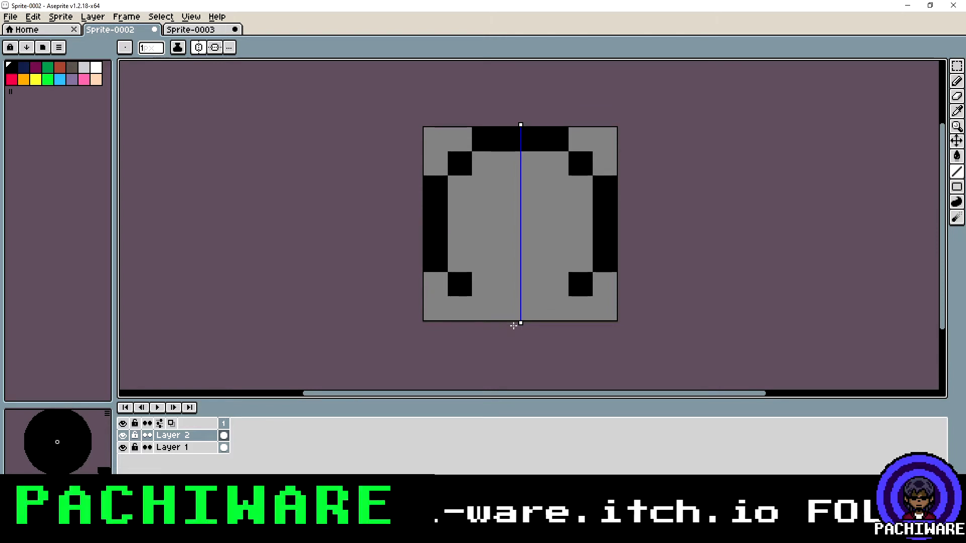
click(483, 308)
click(509, 308)
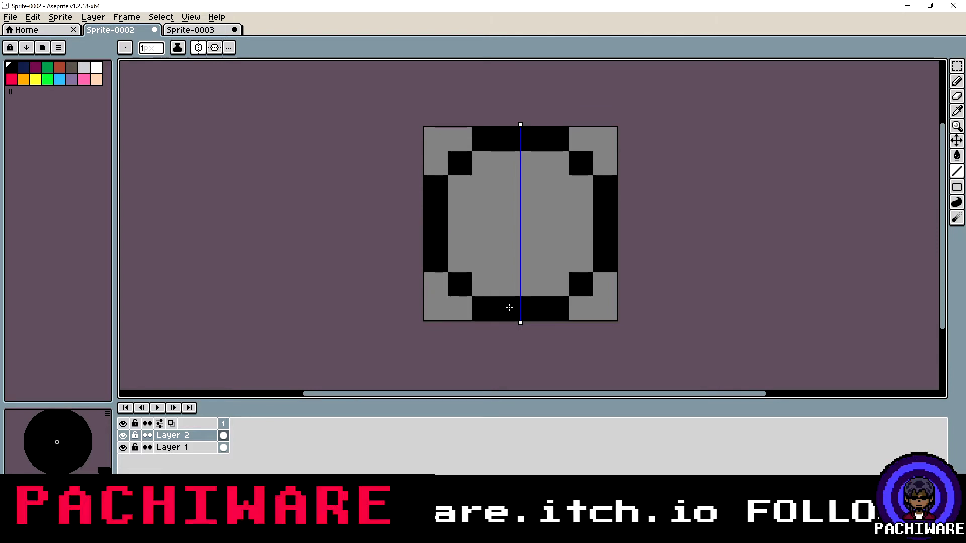
click(589, 268)
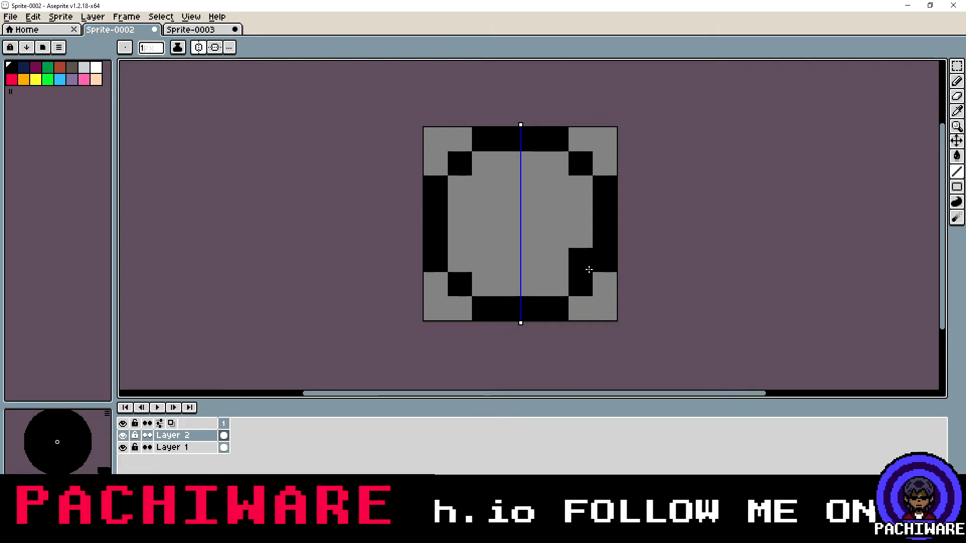
key(ctrl+z)
click(601, 301)
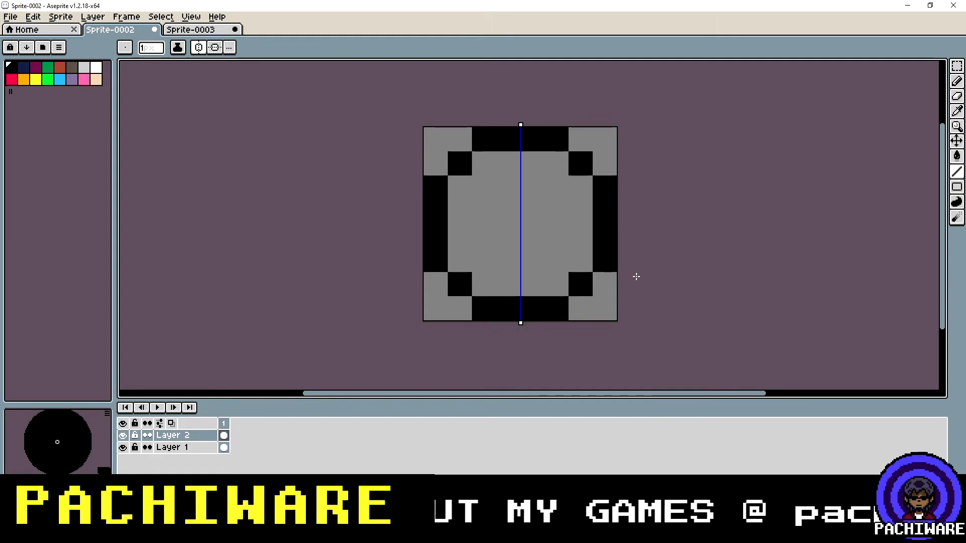
Step: Try orange and yellow as drawing colours, load the VGA 13h palette preset and look through its colours
click(23, 81)
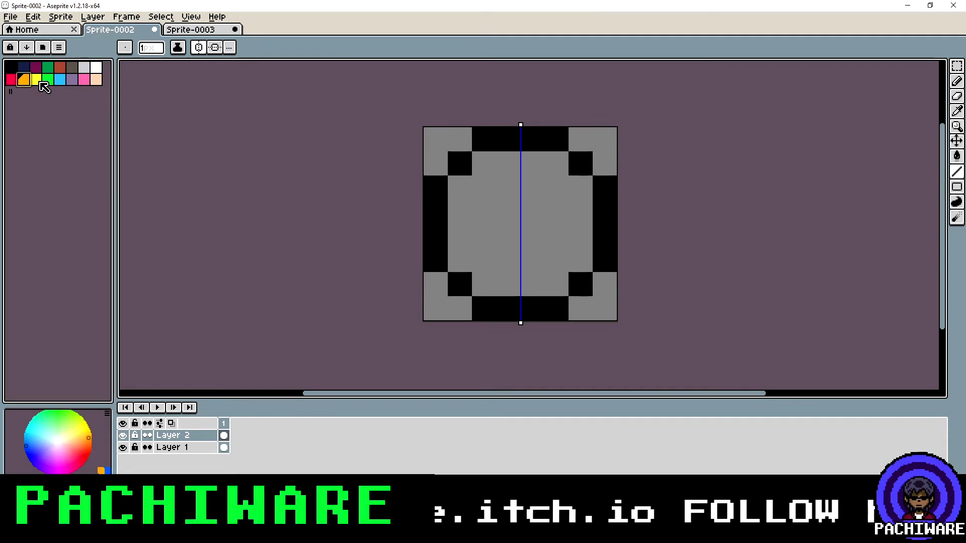
click(36, 80)
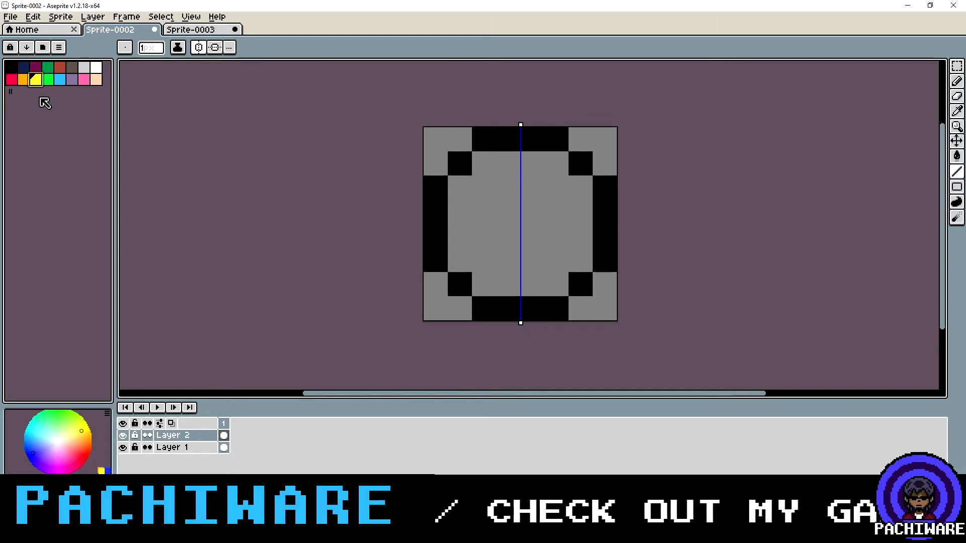
click(42, 47)
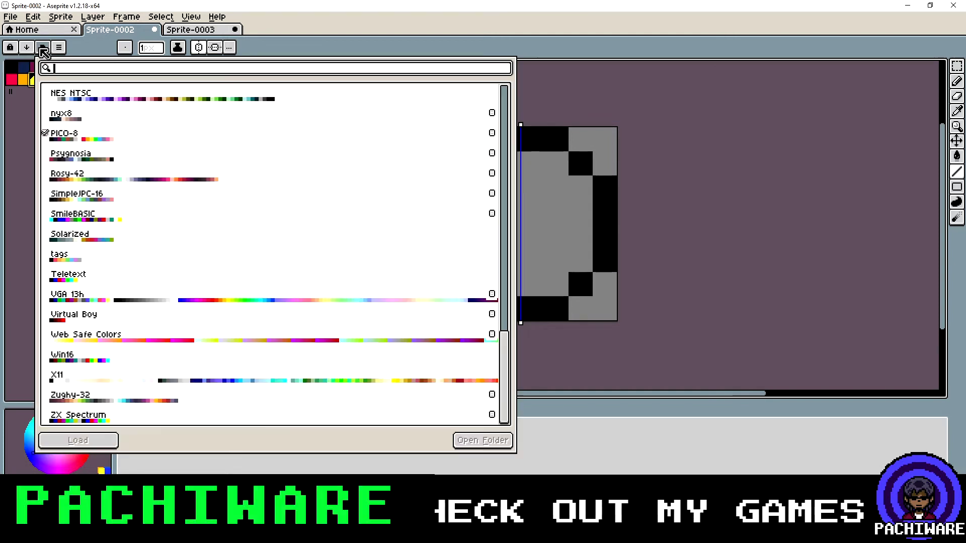
click(211, 294)
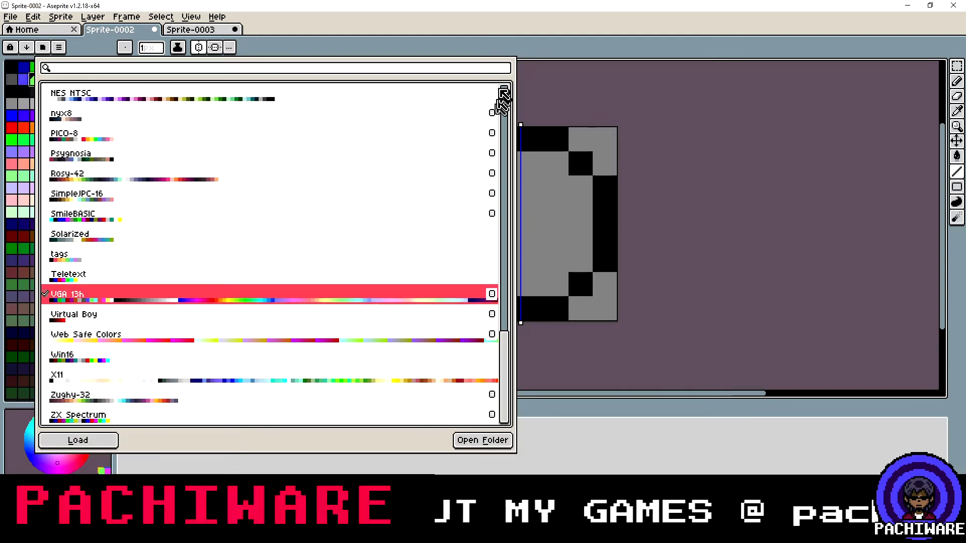
click(558, 76)
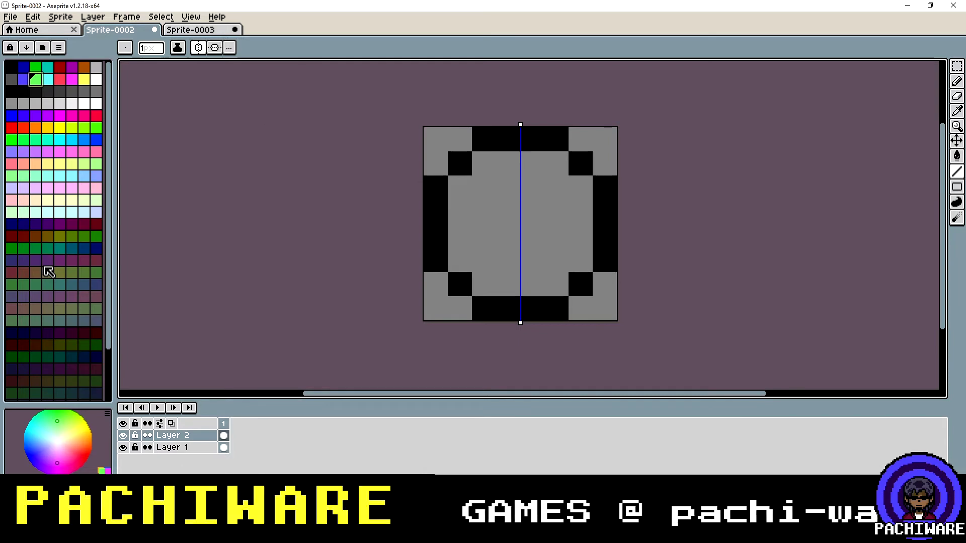
scroll(48, 271, down, 3)
scroll(48, 272, up, 3)
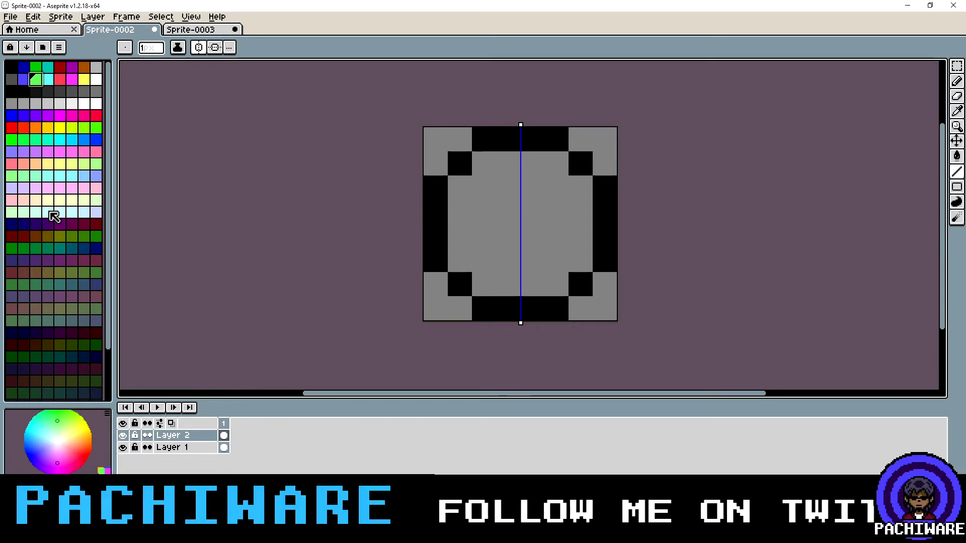
Step: Switch the colour palette back to the PICO-8 preset
click(43, 48)
click(64, 135)
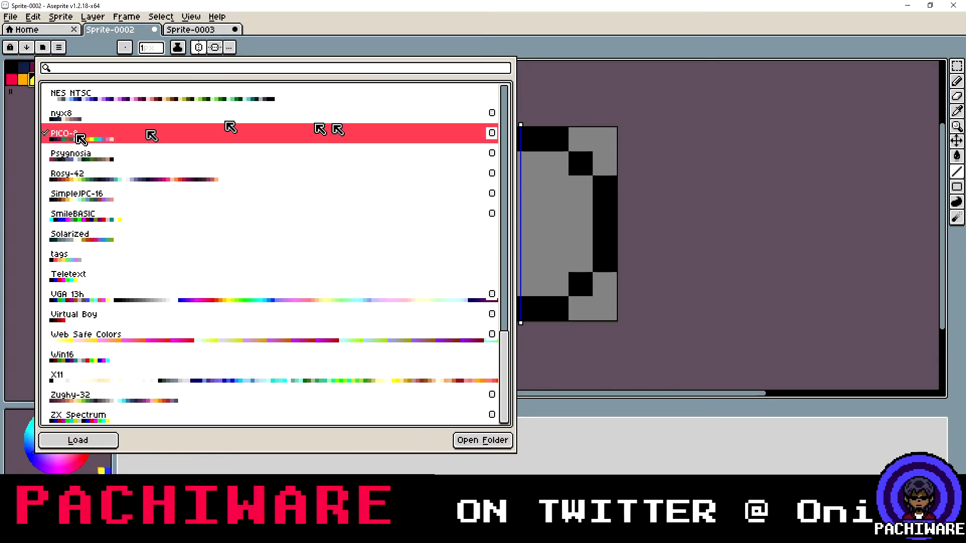
click(612, 101)
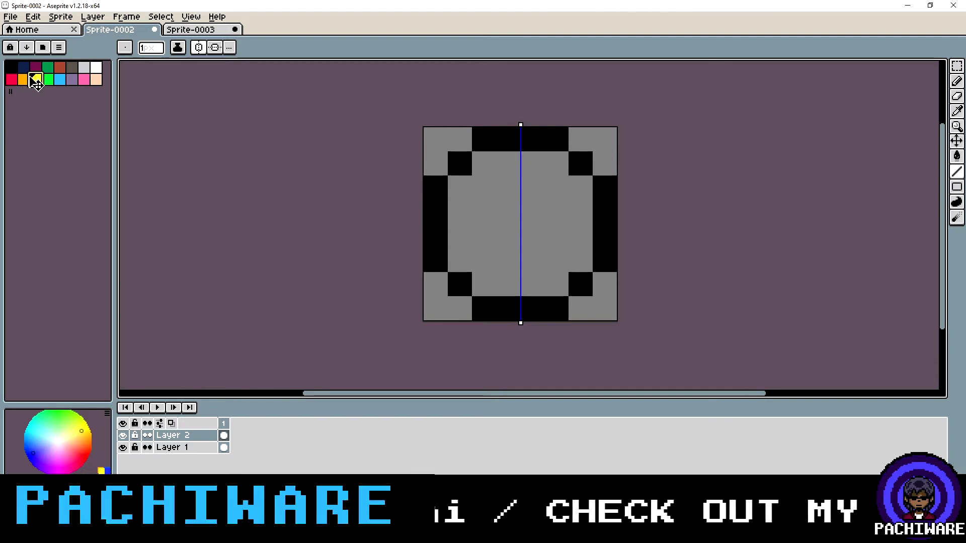
Step: Fill the inside of the black circle outline with yellow using the Paint Bucket tool
click(957, 156)
click(492, 205)
click(492, 206)
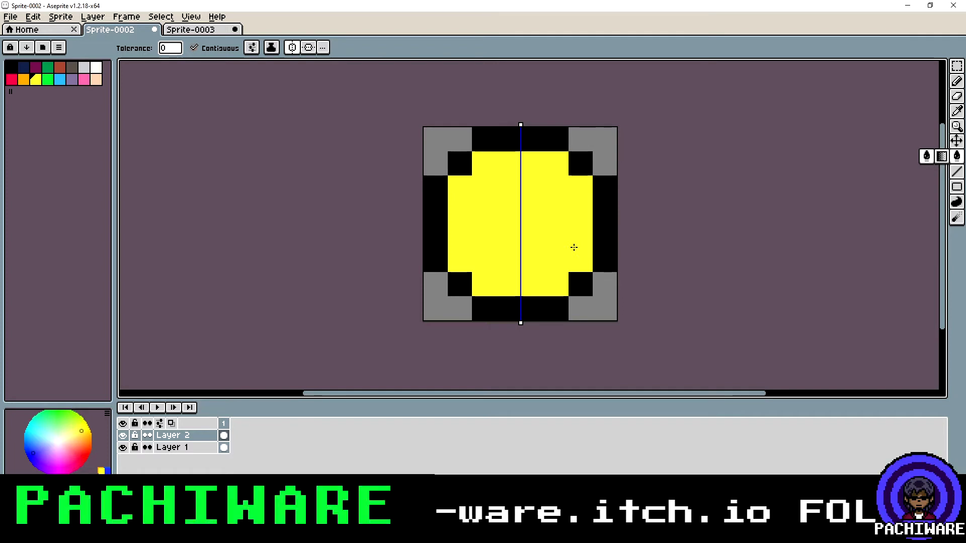
Step: Refill the inside of the circle with orange, trying a white fill in between for comparison
click(28, 78)
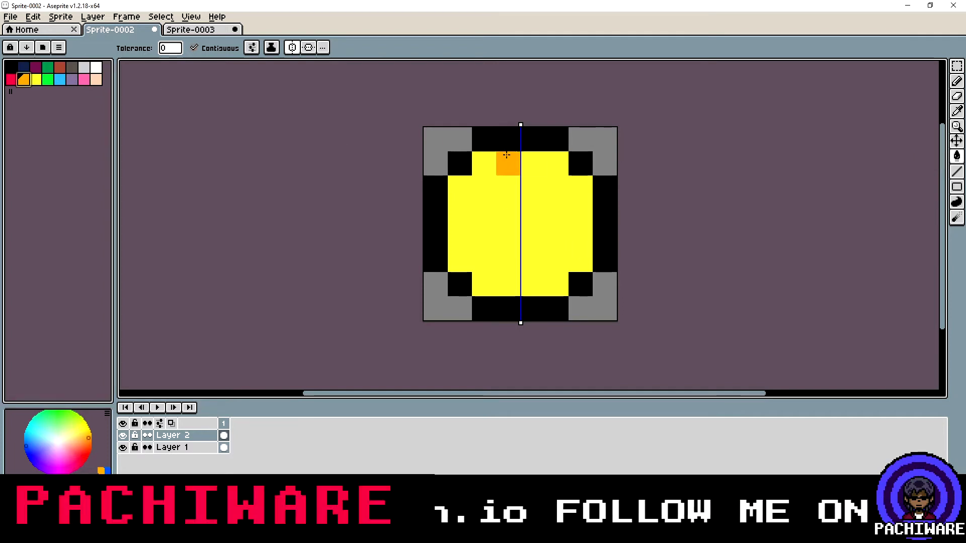
click(532, 165)
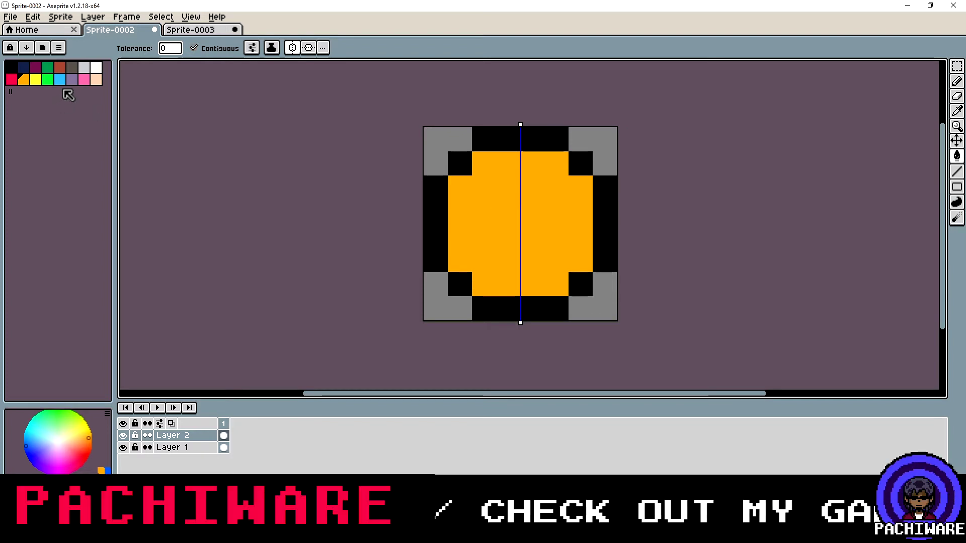
click(95, 70)
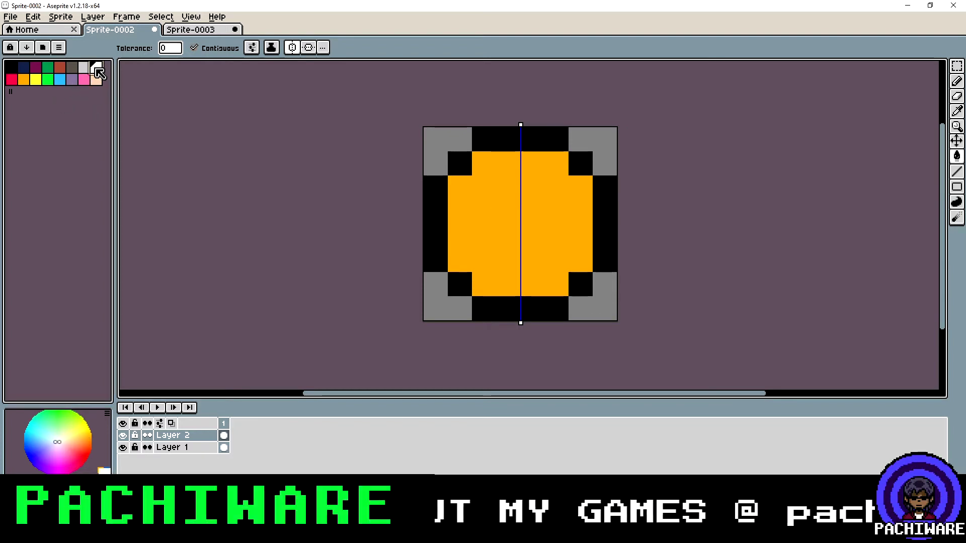
click(482, 182)
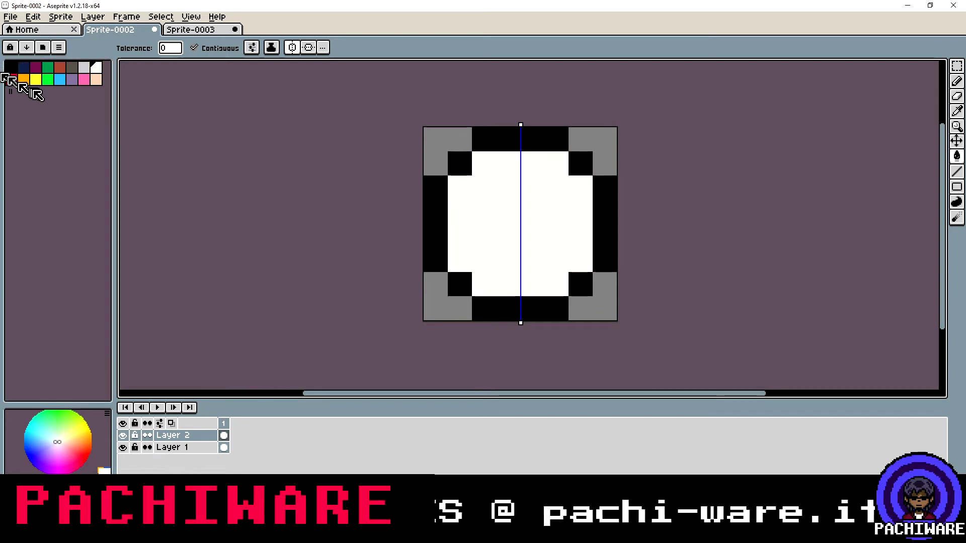
click(23, 79)
click(508, 188)
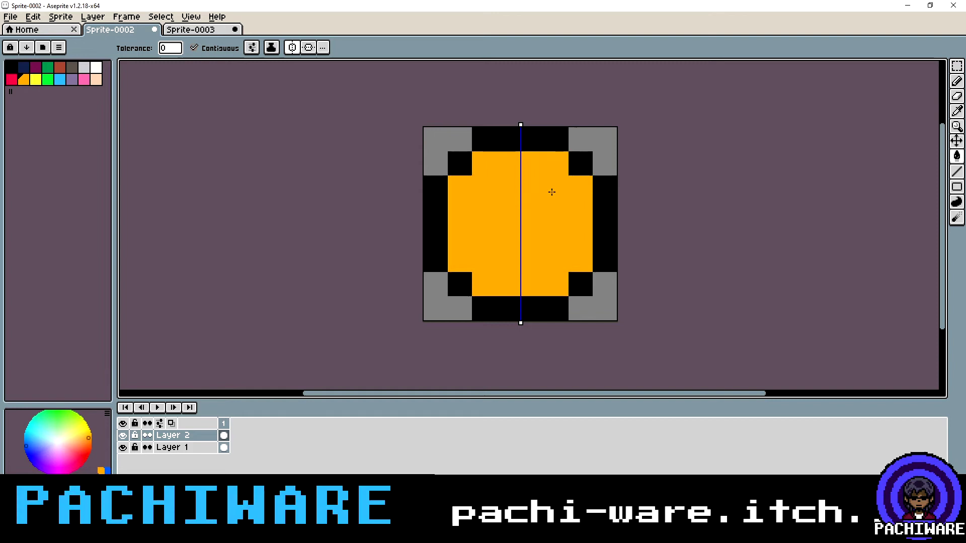
Step: Draw a mirrored pair of white highlight pixels in the upper part of the orange fill with the Pencil tool
click(957, 82)
click(95, 68)
click(492, 196)
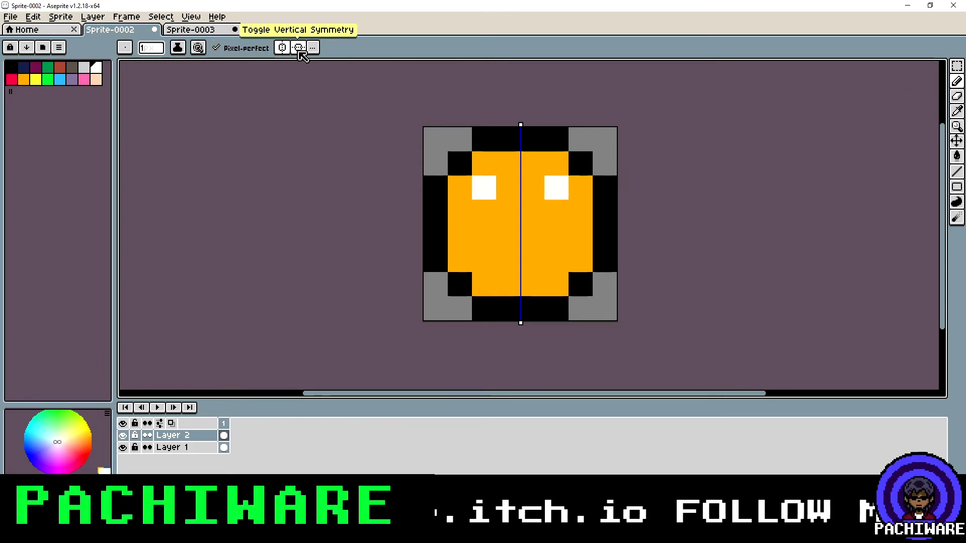
Step: Turn off the mirror symmetry and repaint both white highlight pixels orange
click(299, 48)
click(22, 79)
click(594, 178)
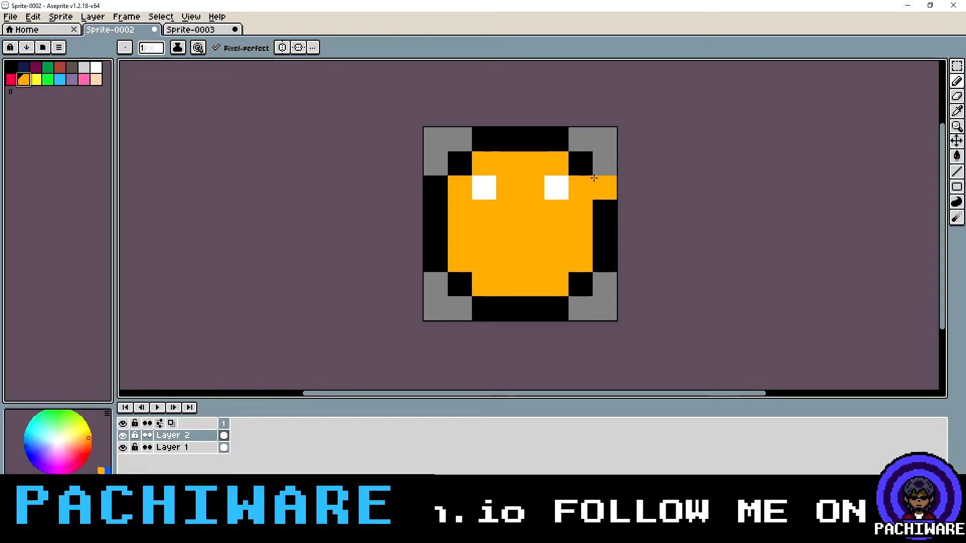
key(ctrl+z)
click(556, 187)
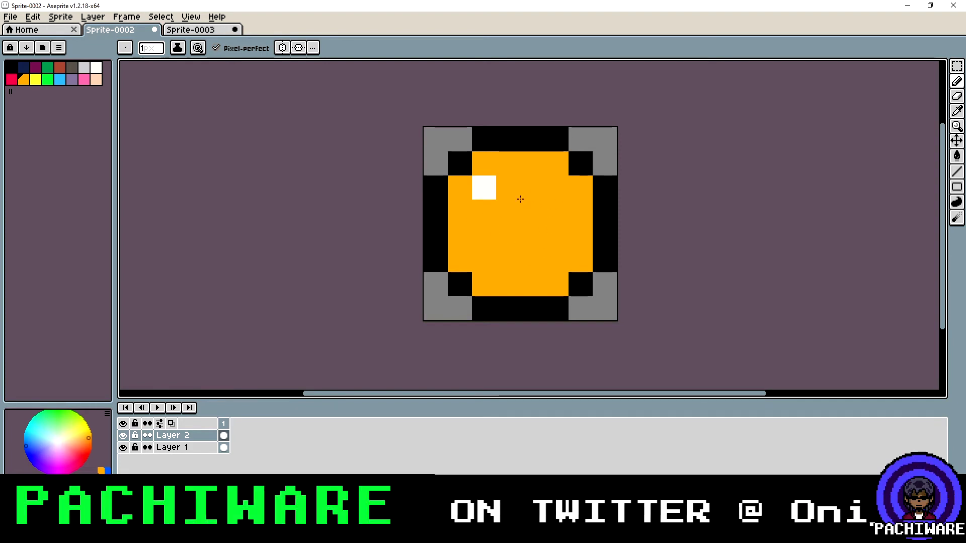
click(483, 184)
Step: Draw a single white highlight pixel in the upper-left area of the orange circle
click(96, 67)
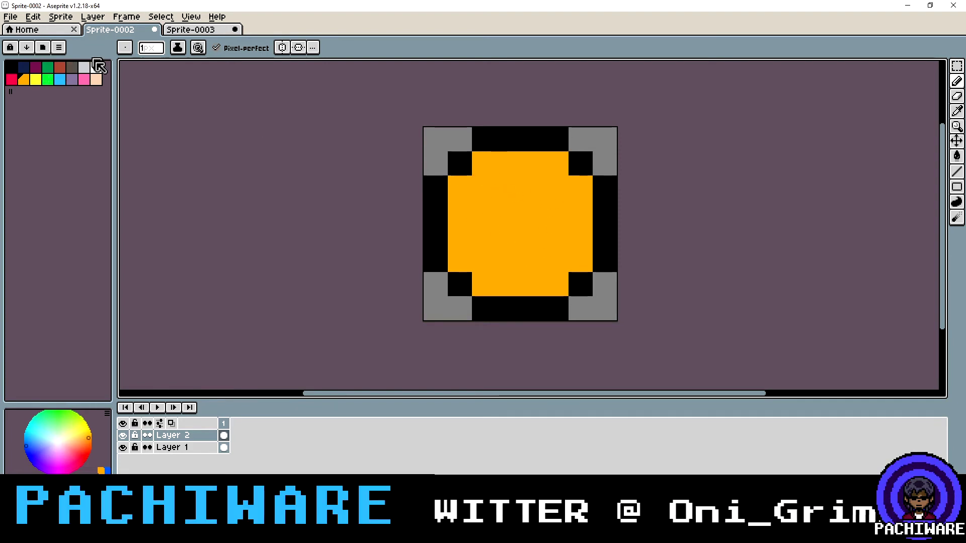
click(485, 190)
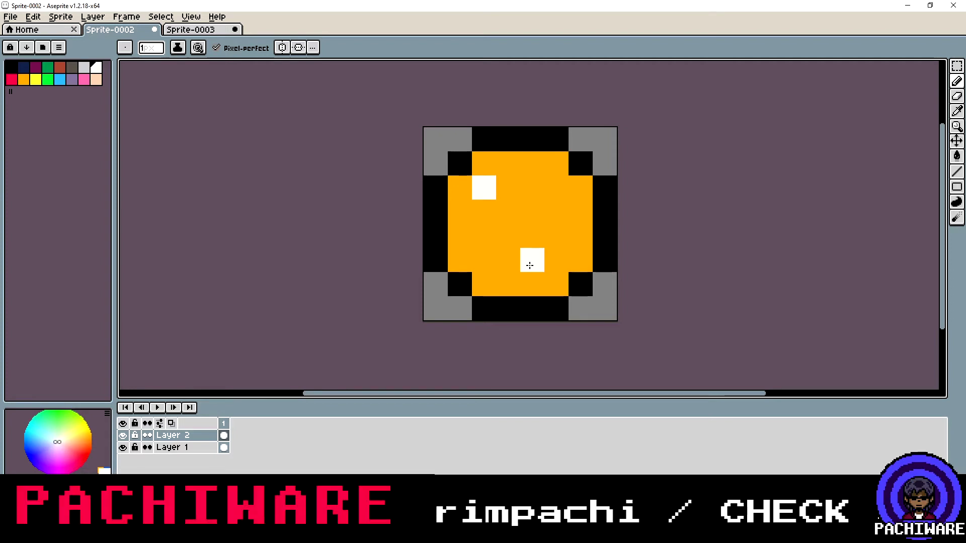
key(ctrl+z)
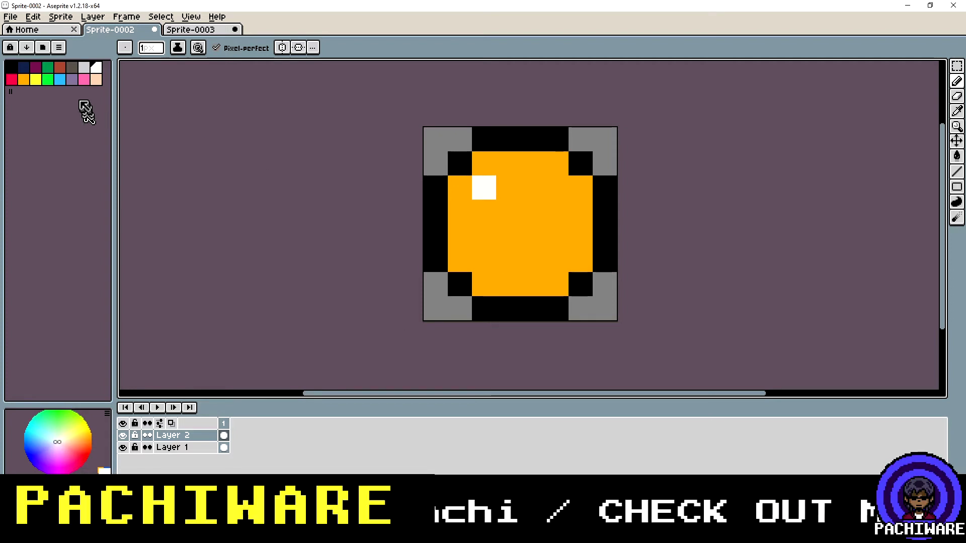
Step: Draw a small dark green stem and leaf at the top of the orange ball, overlapping its black outline
click(50, 70)
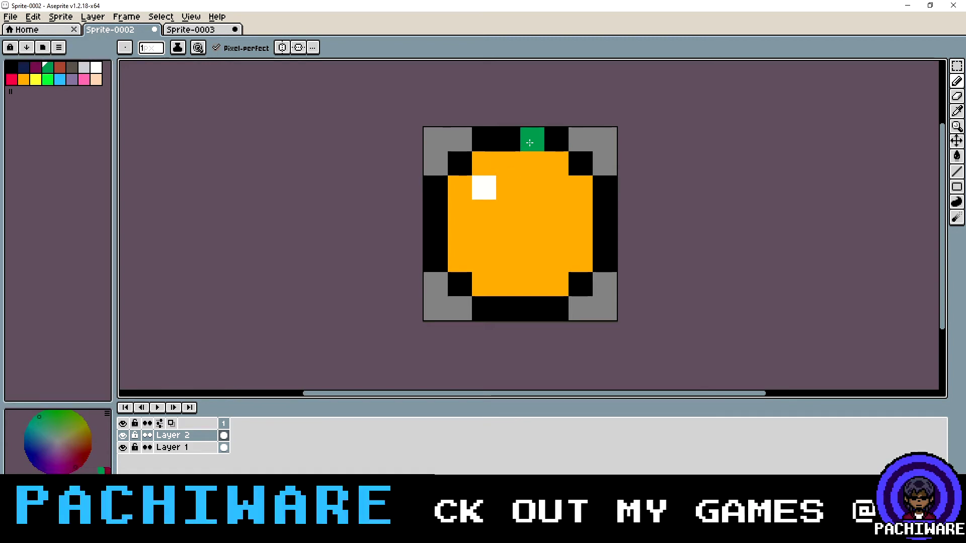
drag(540, 143, 521, 159)
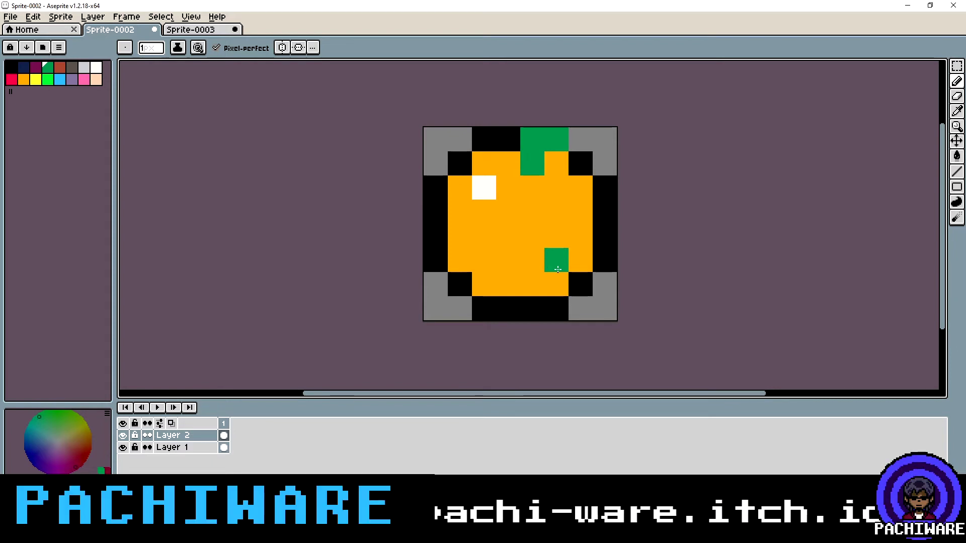
Step: Show the preview window for the sprite
click(200, 20)
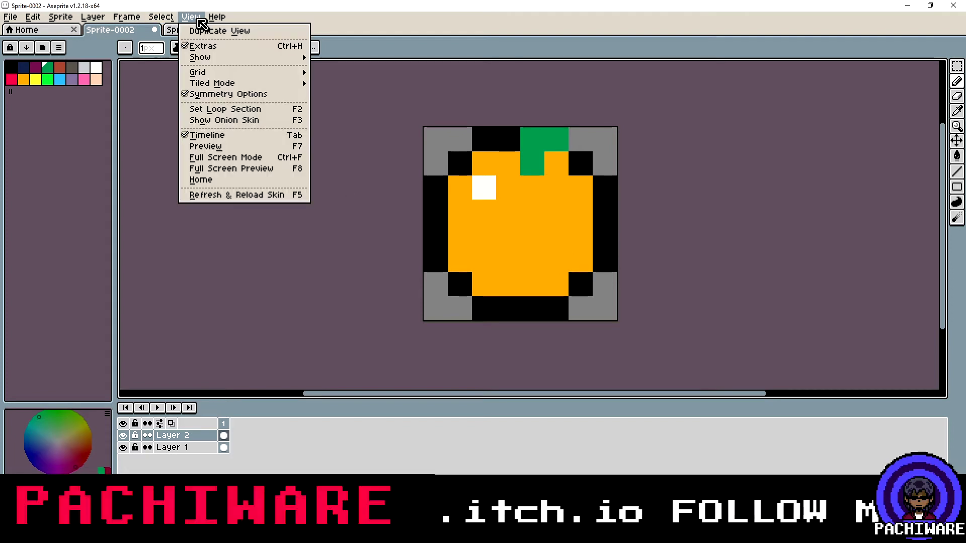
click(267, 147)
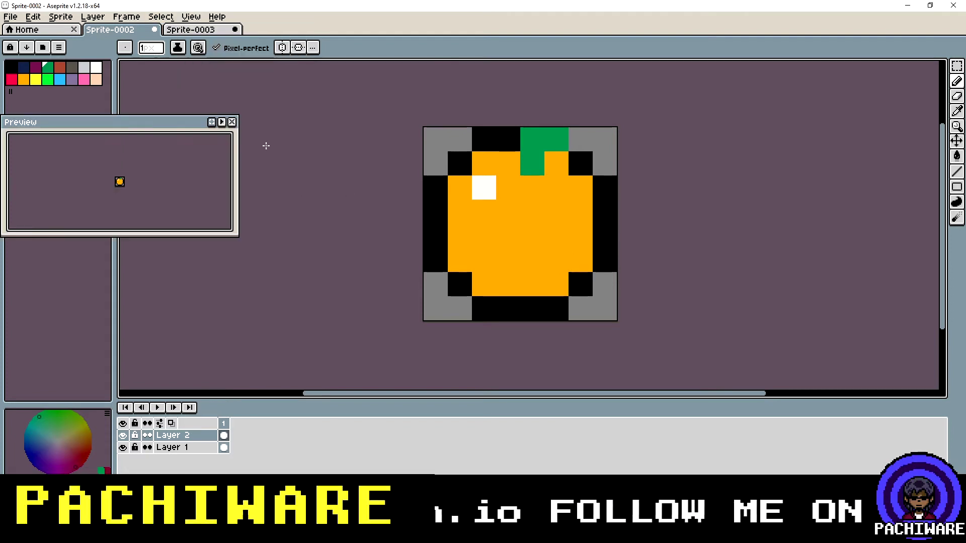
scroll(126, 194, up, 3)
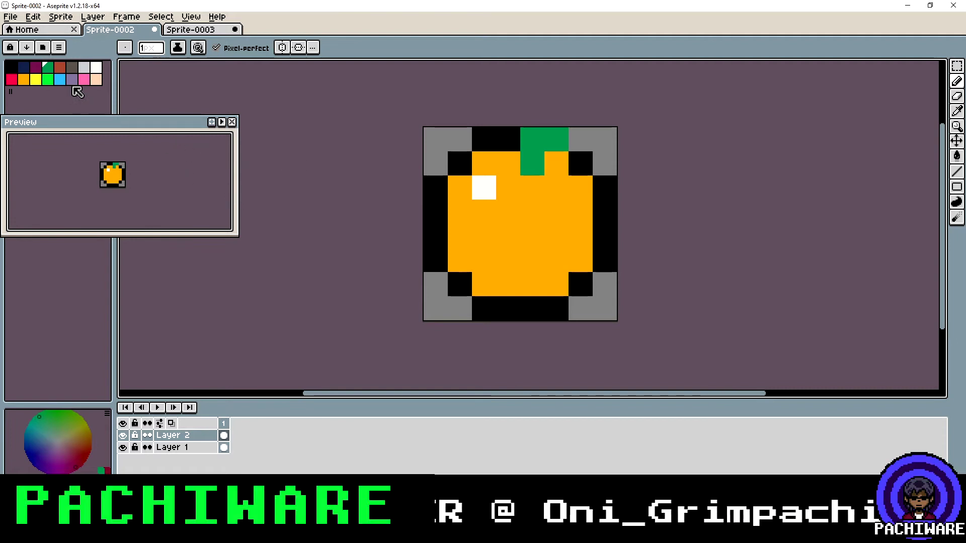
Step: Undo the green leaf strokes on the outline and repaint the remaining green pixel orange
click(11, 66)
key(ctrl+z)
key(ctrl+z)
key(ctrl+z)
key(ctrl+z)
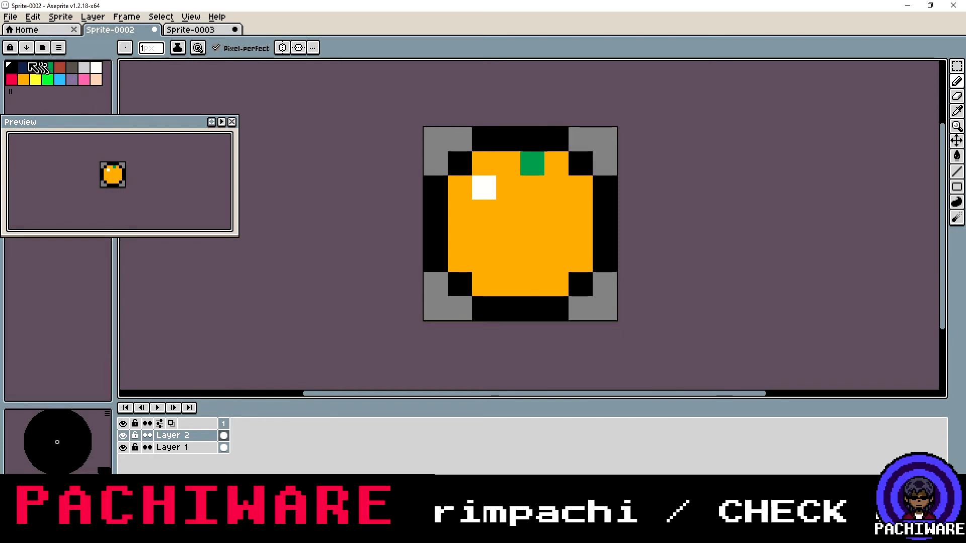
click(29, 78)
click(532, 164)
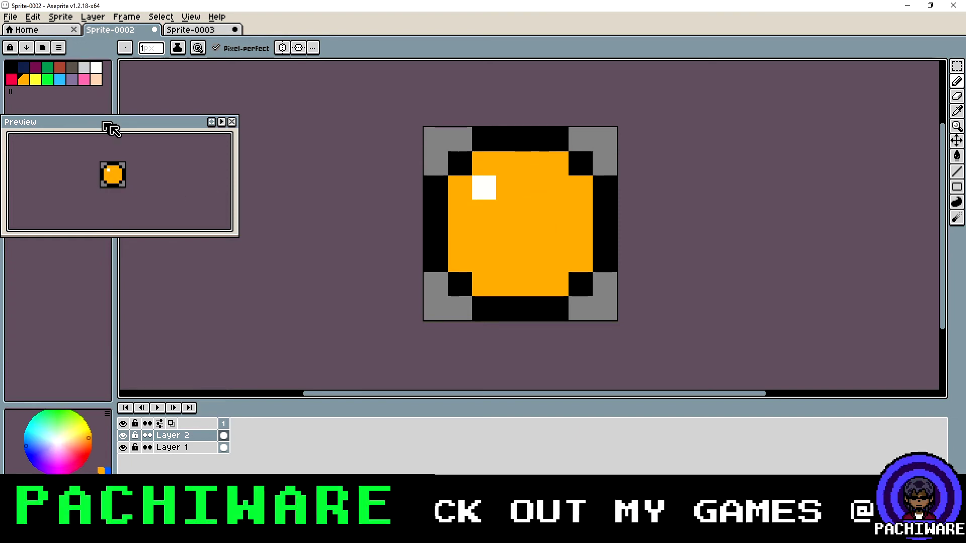
Step: Place the preview window beside the sprite, clear of the palette, and draw a black 4×4 square ring inside the orange fill
drag(145, 124, 838, 111)
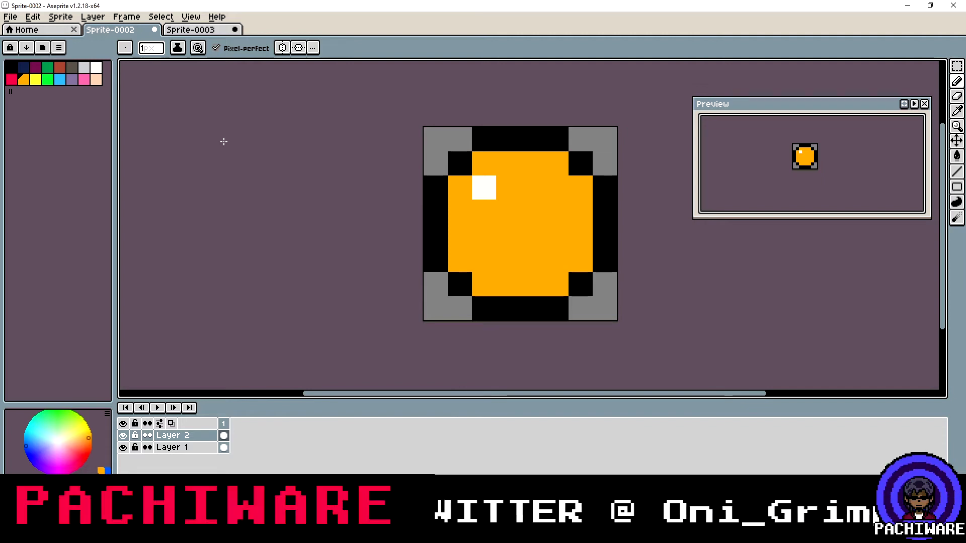
click(11, 67)
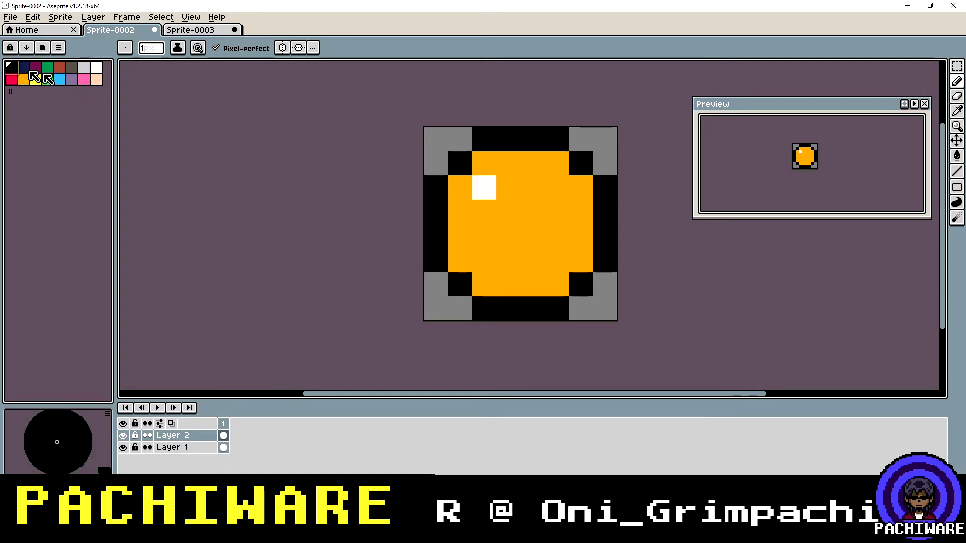
click(541, 202)
mouse_move(490, 191)
mouse_down()
mouse_move(555, 185)
mouse_move(556, 258)
mouse_move(491, 264)
mouse_move(478, 218)
mouse_up()
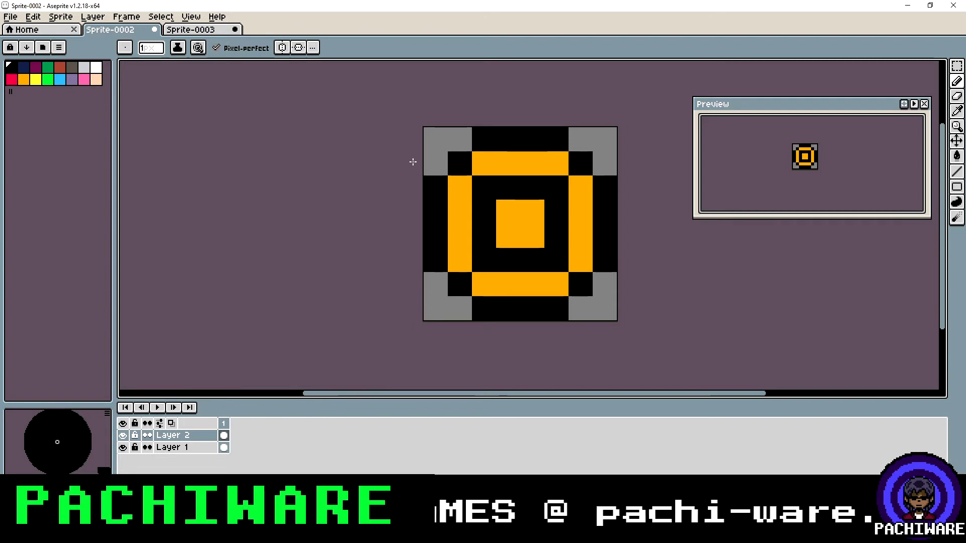
Step: Round the inner black ring by repainting its four corner pixels orange
click(23, 80)
click(481, 188)
click(556, 189)
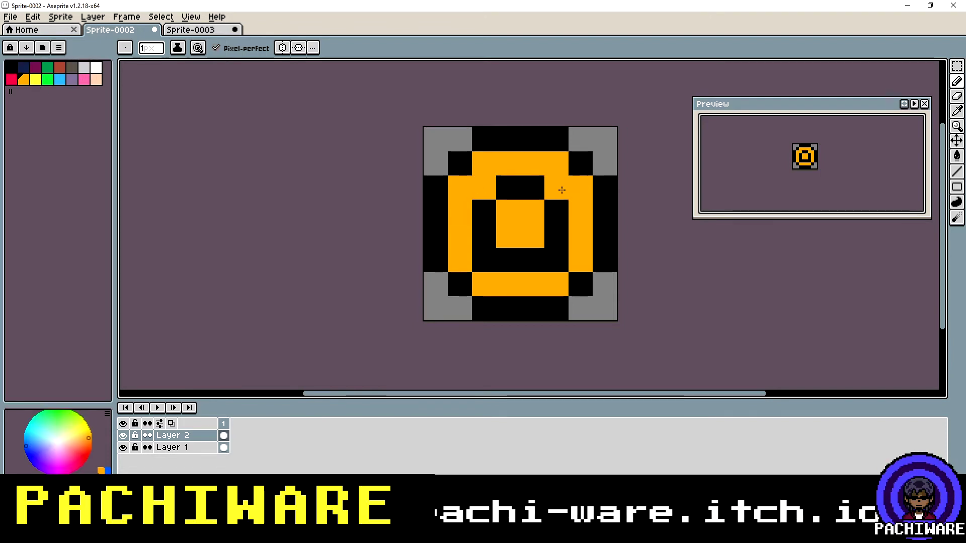
click(547, 261)
click(483, 260)
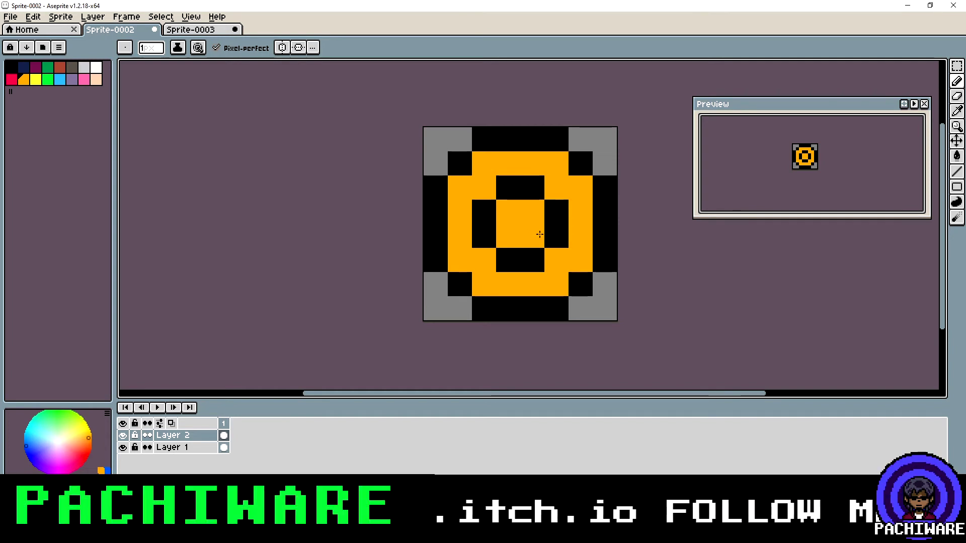
Step: Paint a white highlight pixel at the inner ring's upper-left corner and recolour the ring's upper and left segments yellow
click(96, 67)
click(520, 206)
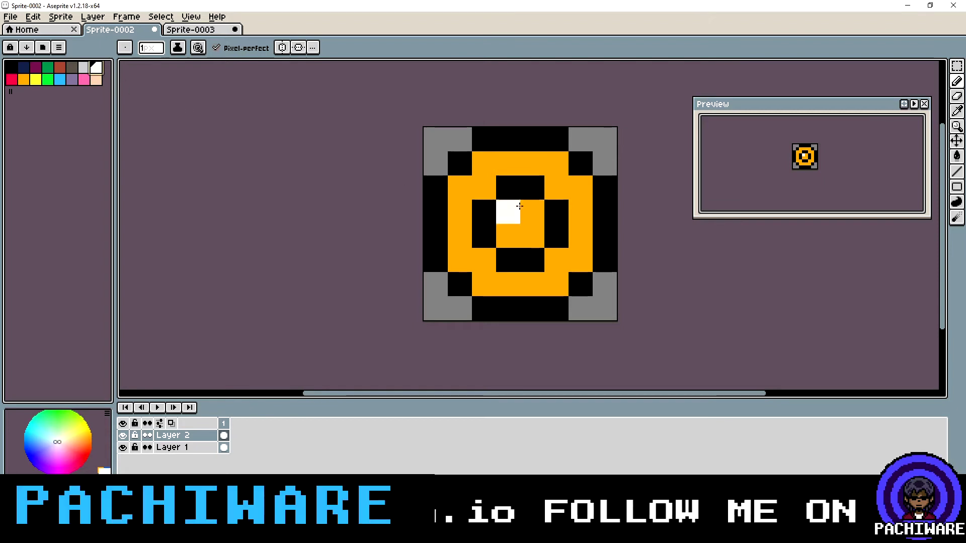
click(484, 188)
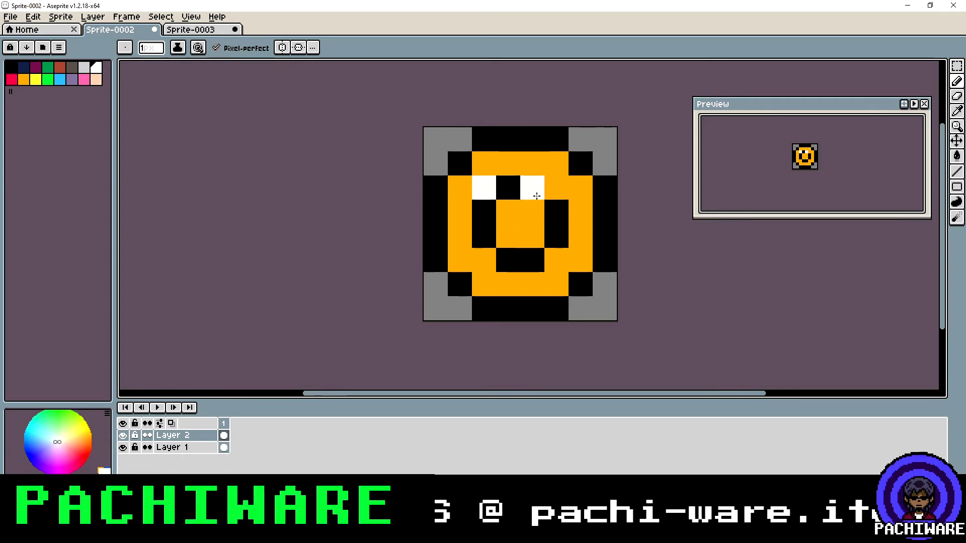
click(36, 79)
mouse_move(533, 188)
mouse_down()
mouse_move(509, 187)
mouse_move(485, 212)
mouse_move(483, 233)
mouse_up()
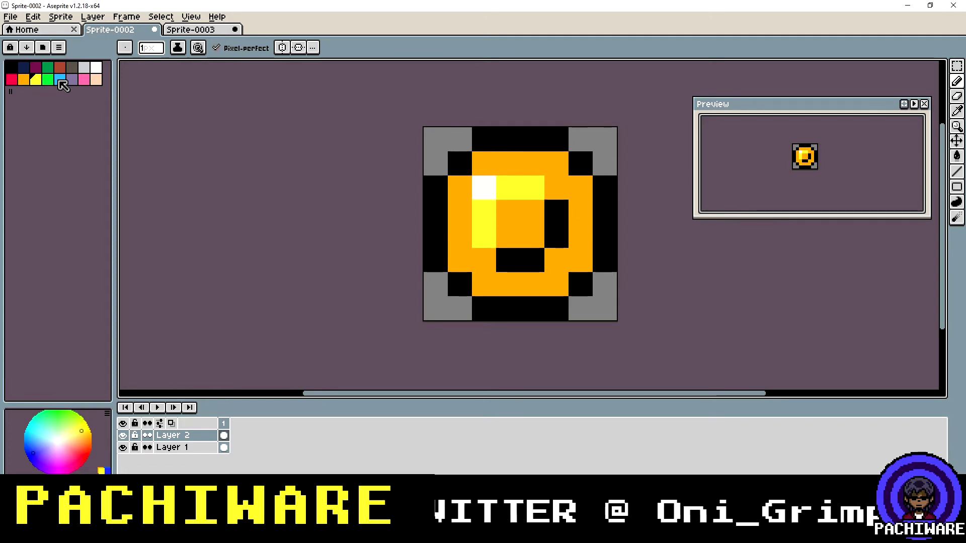
Step: Try dark blue and dark purple as shadow colours on the inner ring's right and lower segments
click(23, 66)
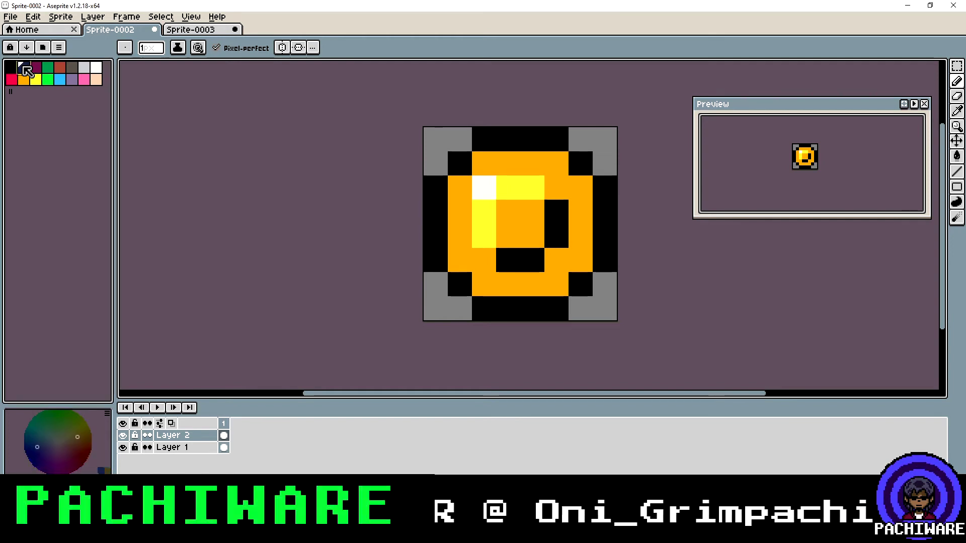
drag(557, 211, 558, 225)
drag(534, 260, 510, 262)
click(433, 261)
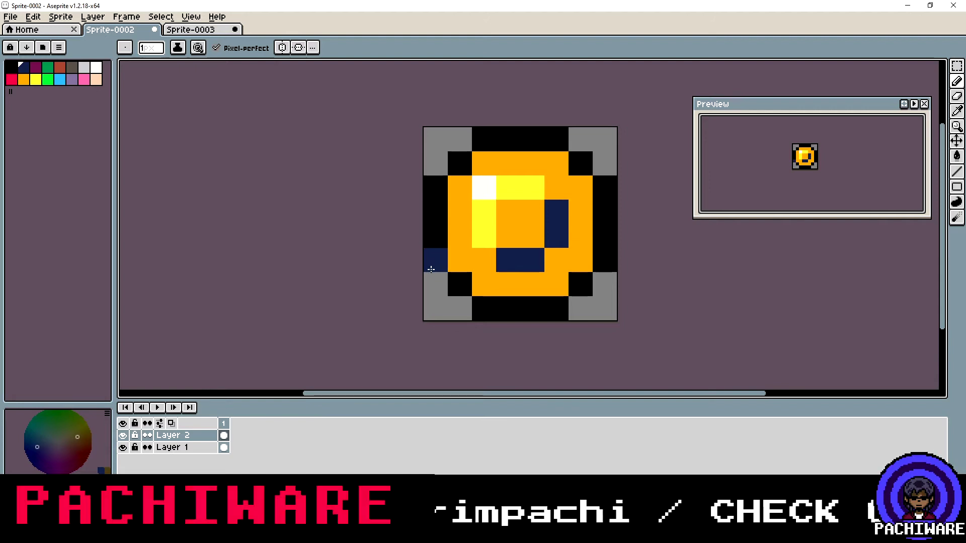
key(ctrl+z)
click(429, 274)
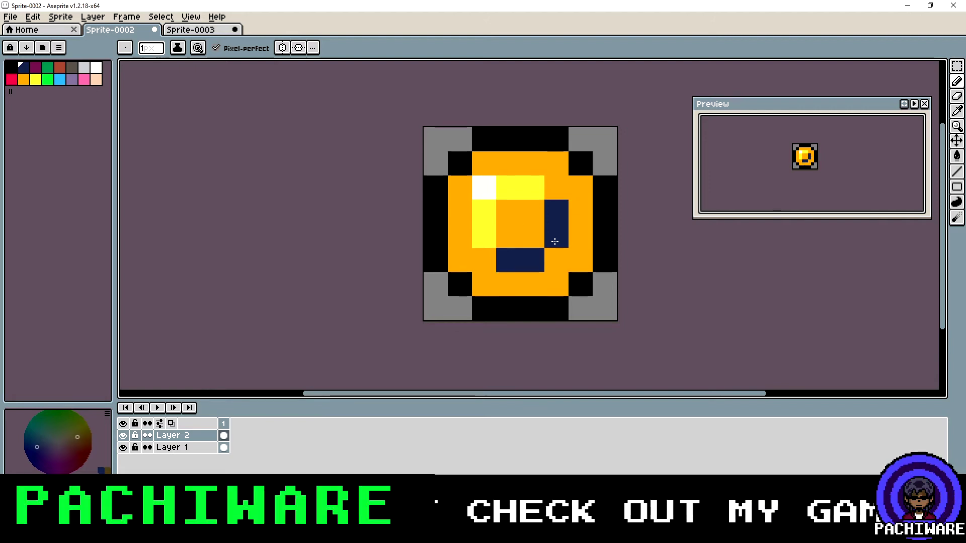
click(36, 66)
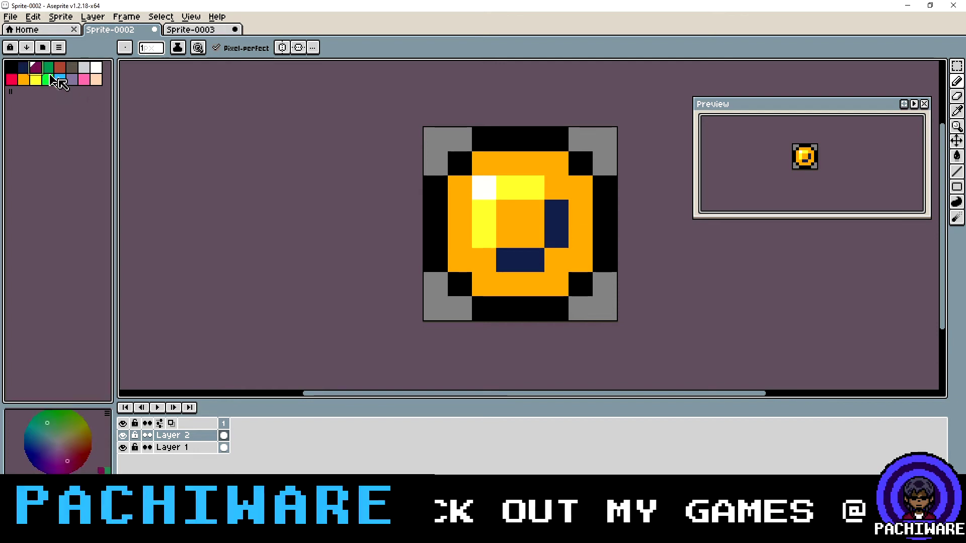
mouse_move(564, 209)
mouse_down()
mouse_move(534, 269)
mouse_move(513, 261)
mouse_up()
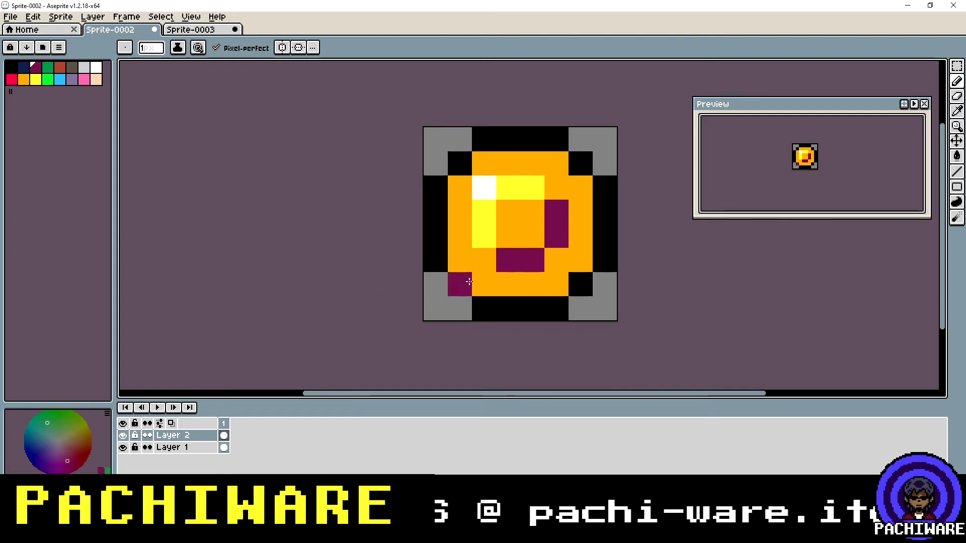
Step: Recolour the inner ring's right and lower segments brown as the ball's shadow, undoing any stray brown pixels
click(58, 70)
mouse_move(550, 211)
mouse_down()
mouse_move(536, 261)
mouse_move(506, 262)
mouse_up()
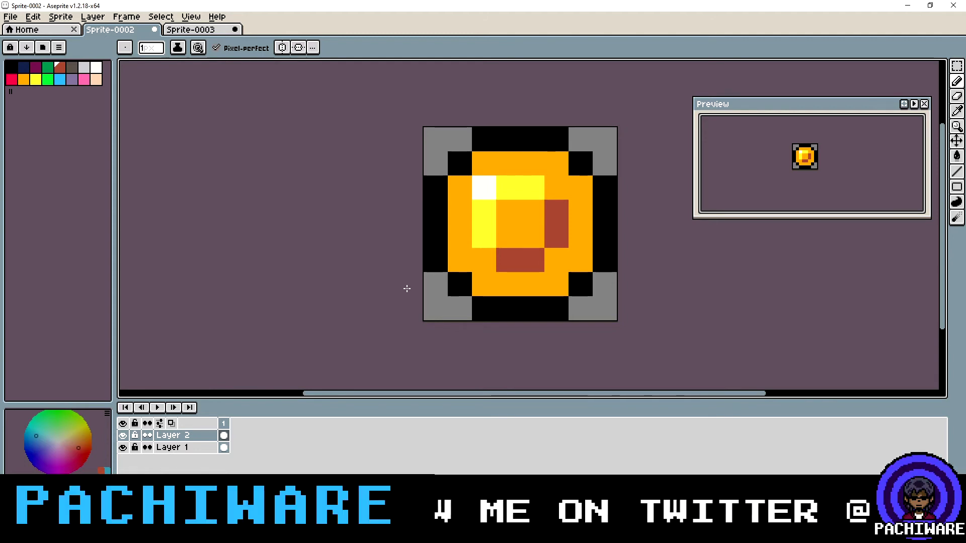
click(425, 283)
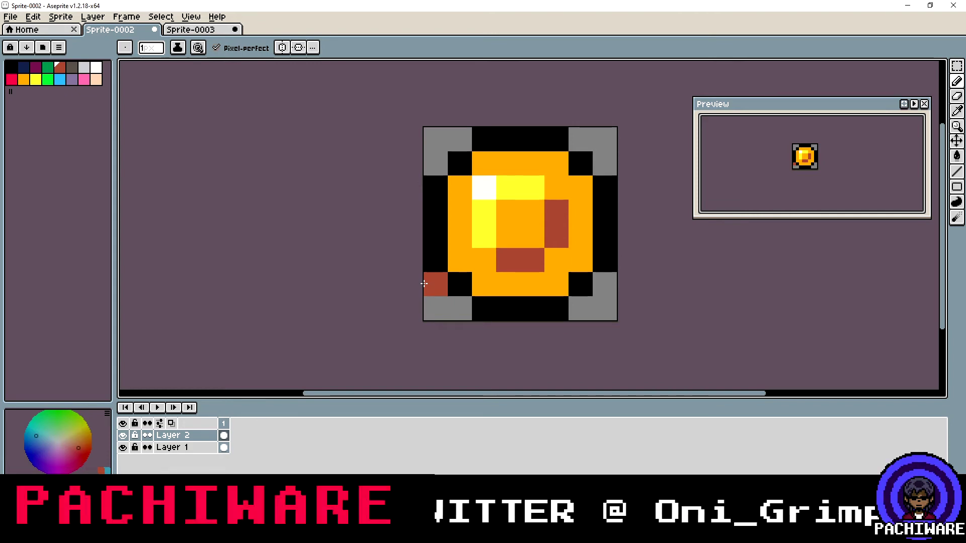
key(ctrl+z)
click(492, 260)
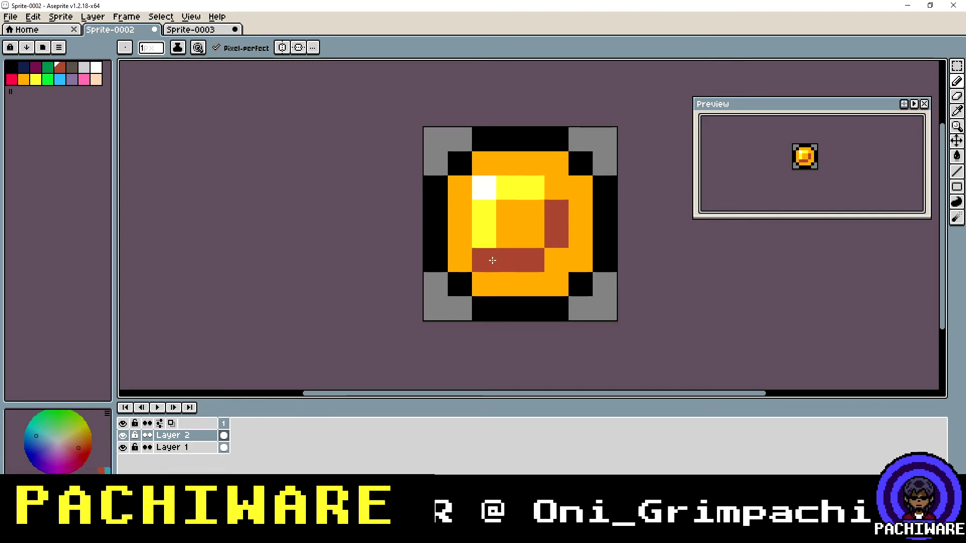
key(ctrl+z)
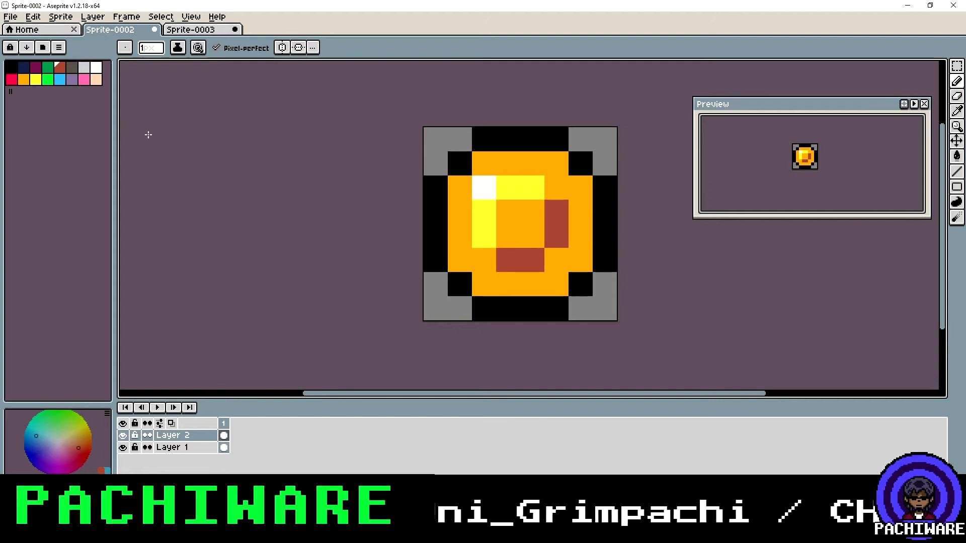
Step: Extend the ring's shading diagonally toward the upper-right and lower-left outline with one yellow and one brown pixel at each end
click(35, 80)
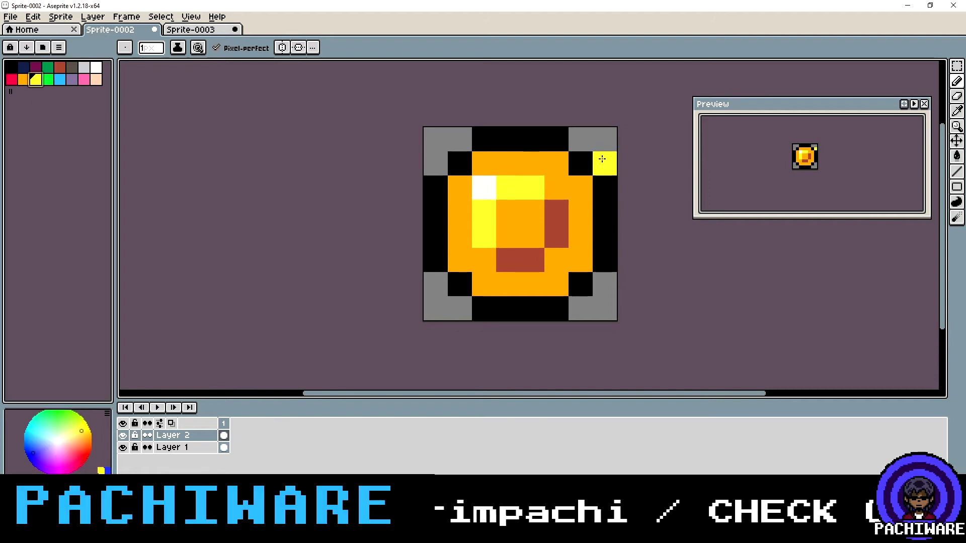
click(485, 262)
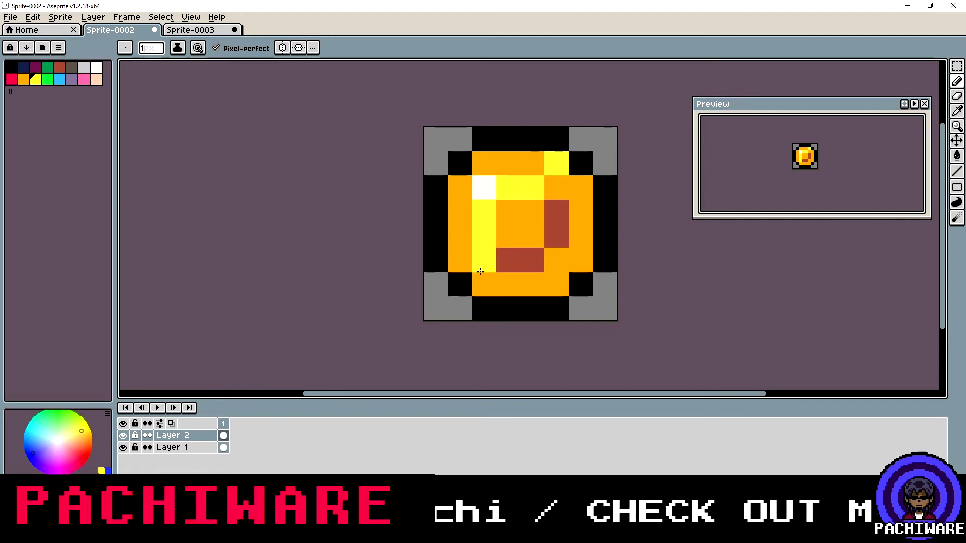
key(ctrl+z)
click(462, 263)
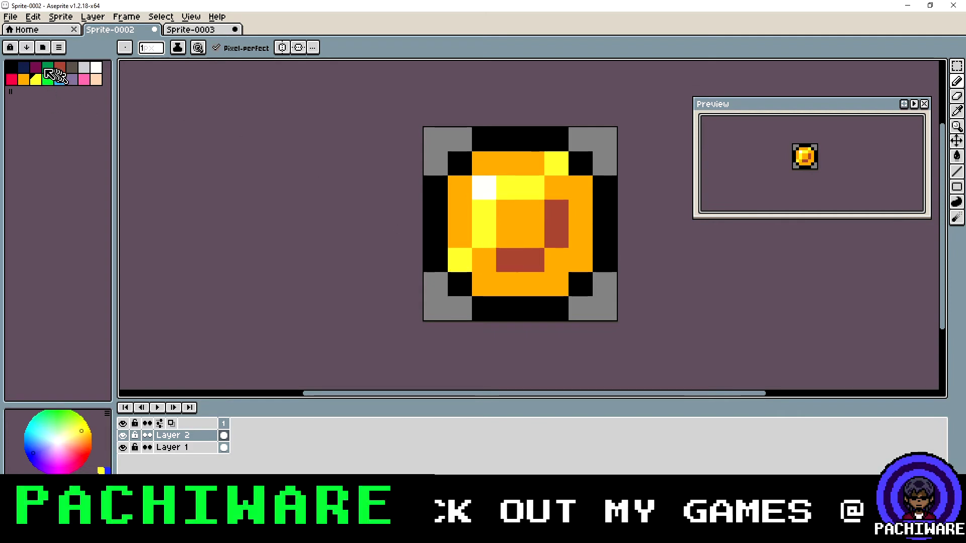
click(62, 67)
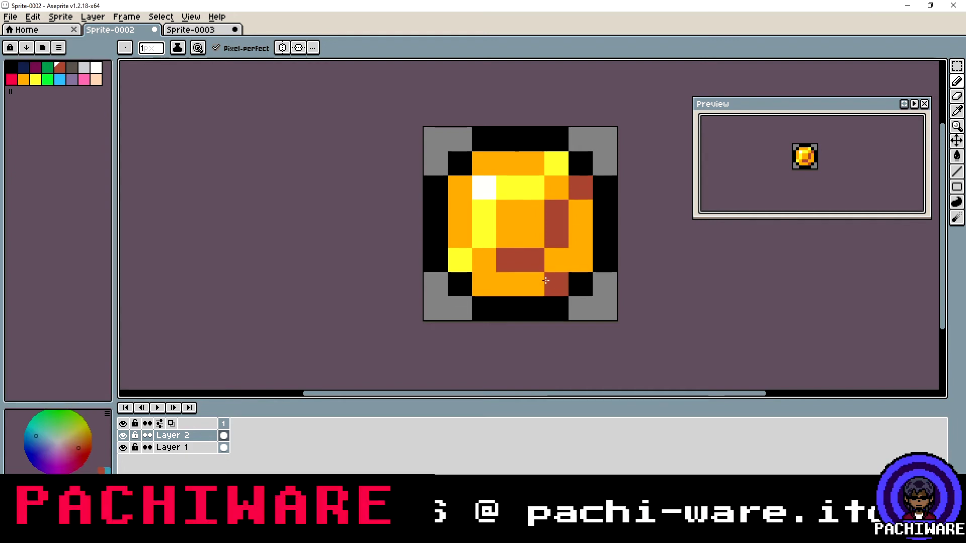
click(485, 288)
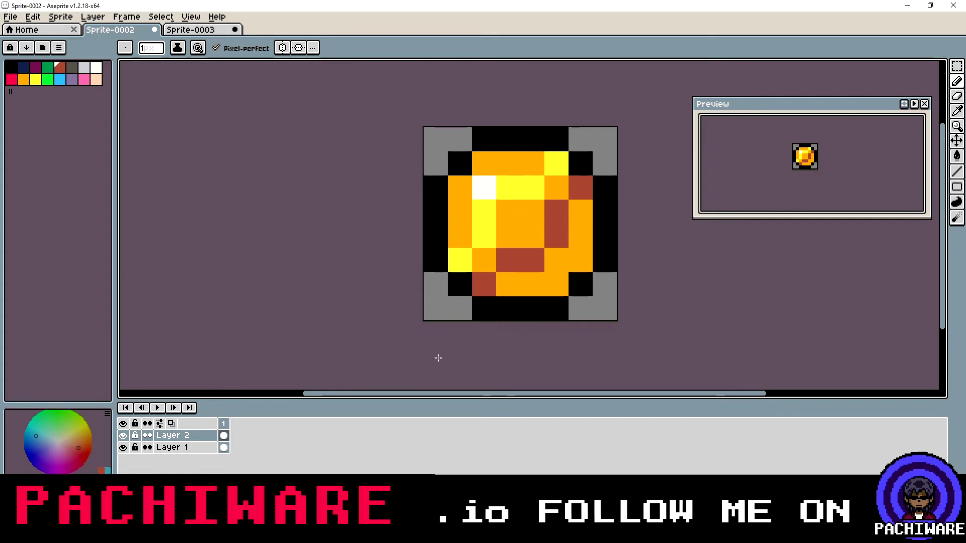
Step: Add a second animation frame that duplicates the shaded ball
scroll(816, 192, down, 3)
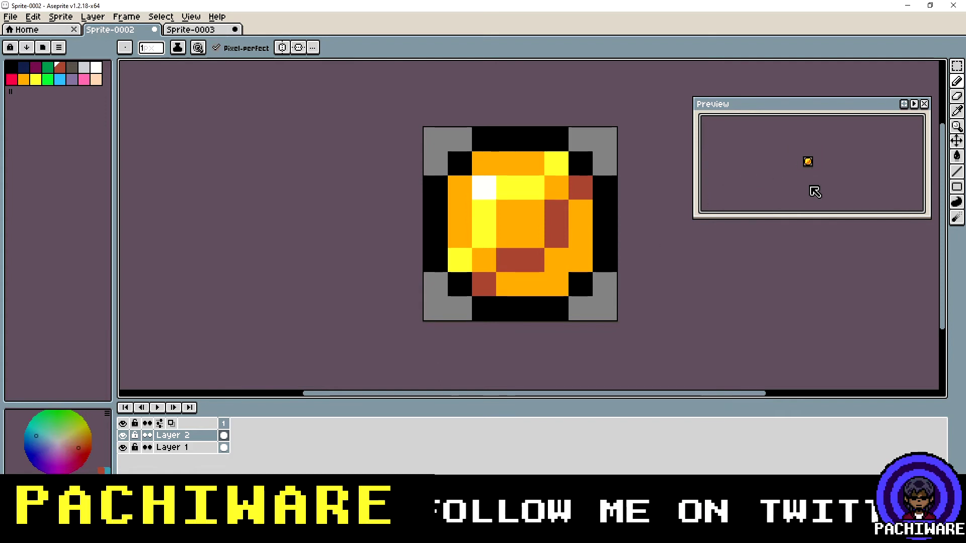
scroll(817, 183, up, 2)
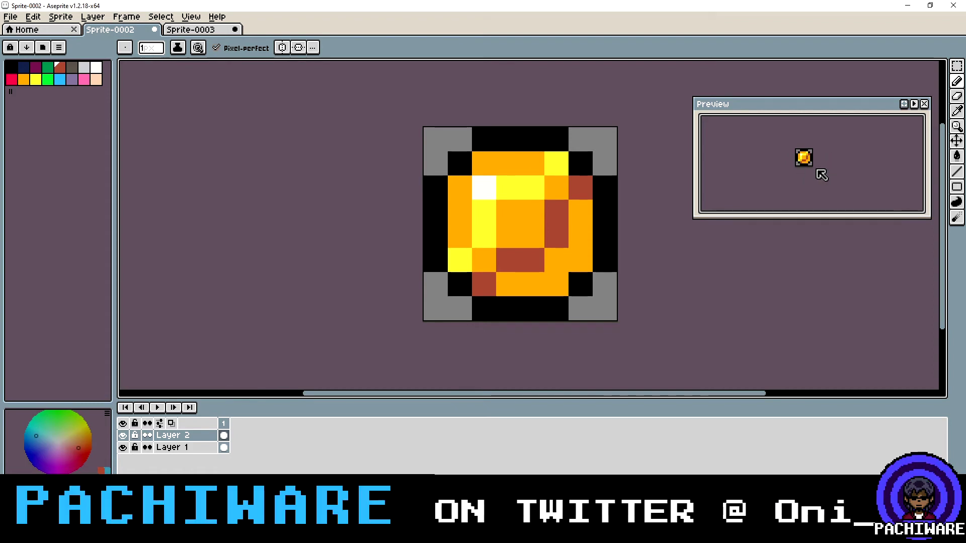
scroll(813, 181, up, 3)
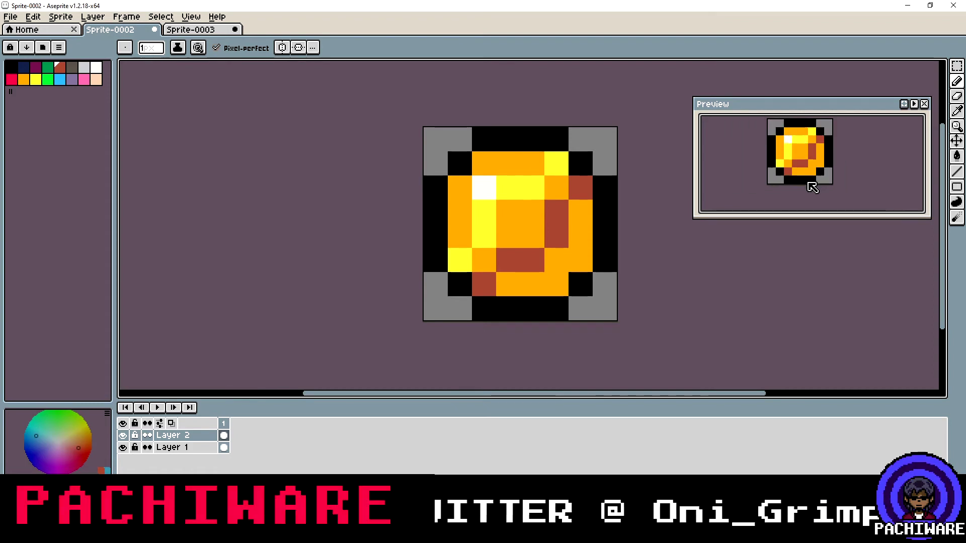
scroll(813, 187, down, 2)
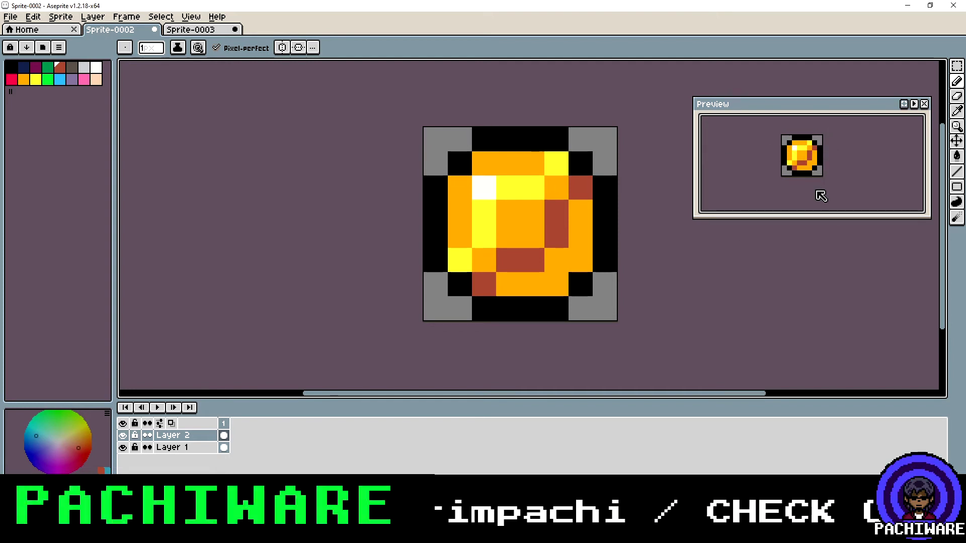
scroll(828, 168, down, 2)
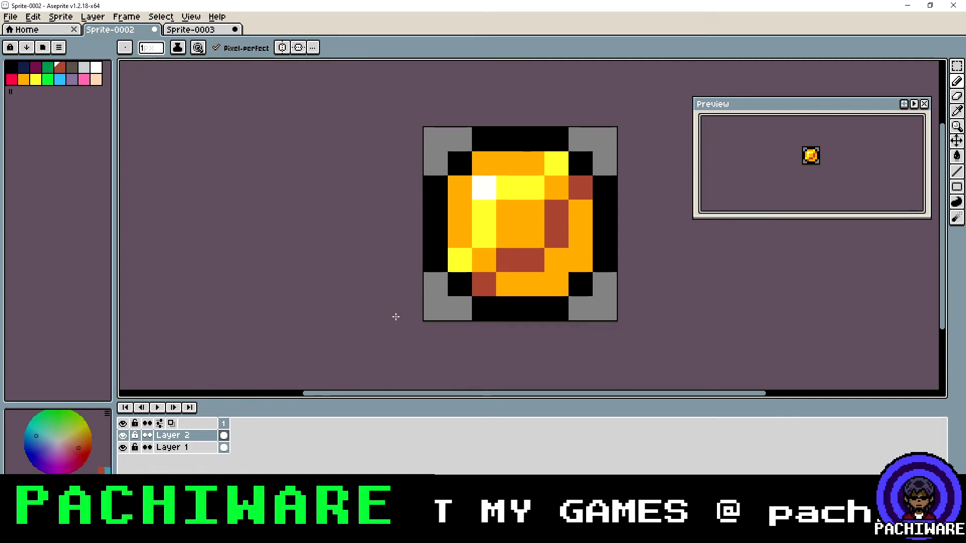
right_click(227, 425)
click(290, 446)
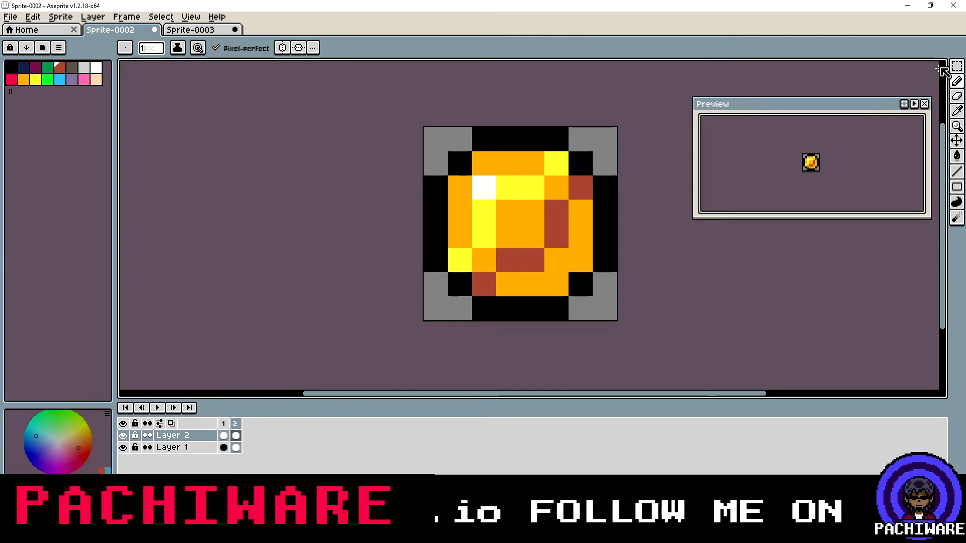
Step: Select the ball's left four pixel columns in frame 2, shift them one pixel right, and deselect
click(957, 66)
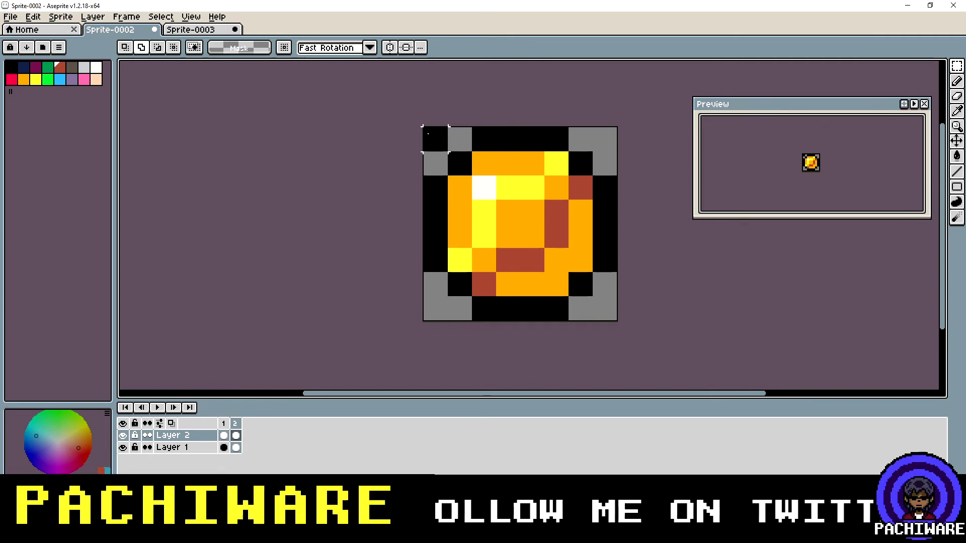
drag(429, 133, 508, 300)
key(ctrl+z)
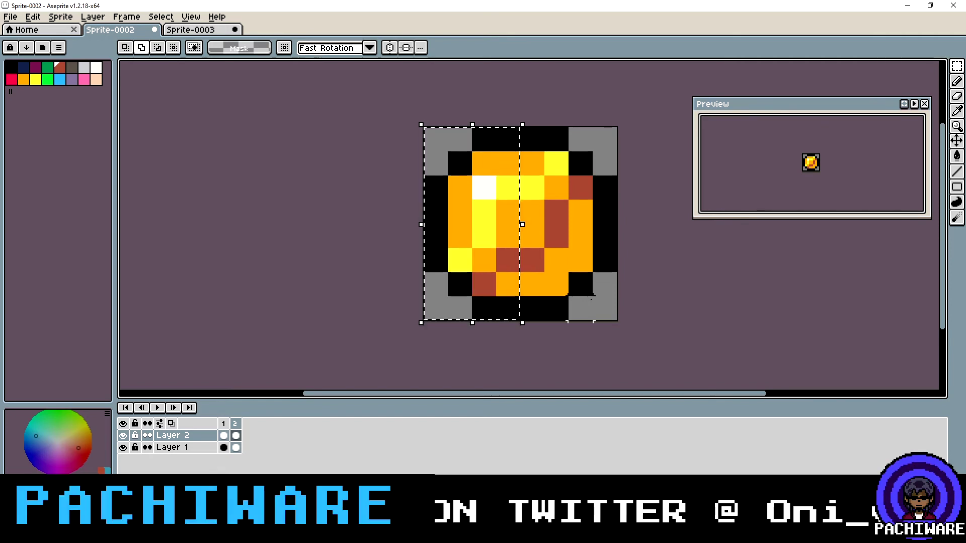
key(Right)
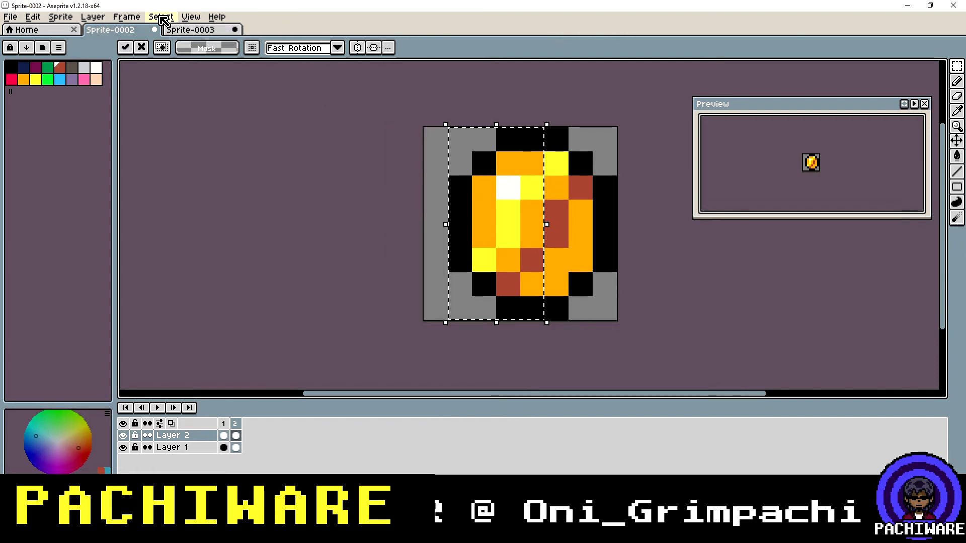
click(161, 17)
click(202, 46)
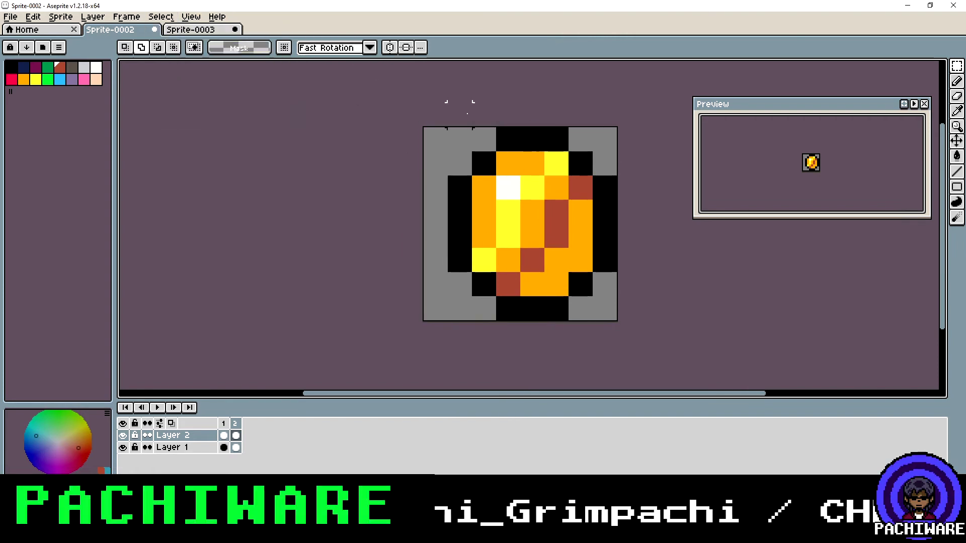
Step: Shift the ball's right three pixel columns one pixel left in frame 2 and deselect
drag(542, 126, 587, 307)
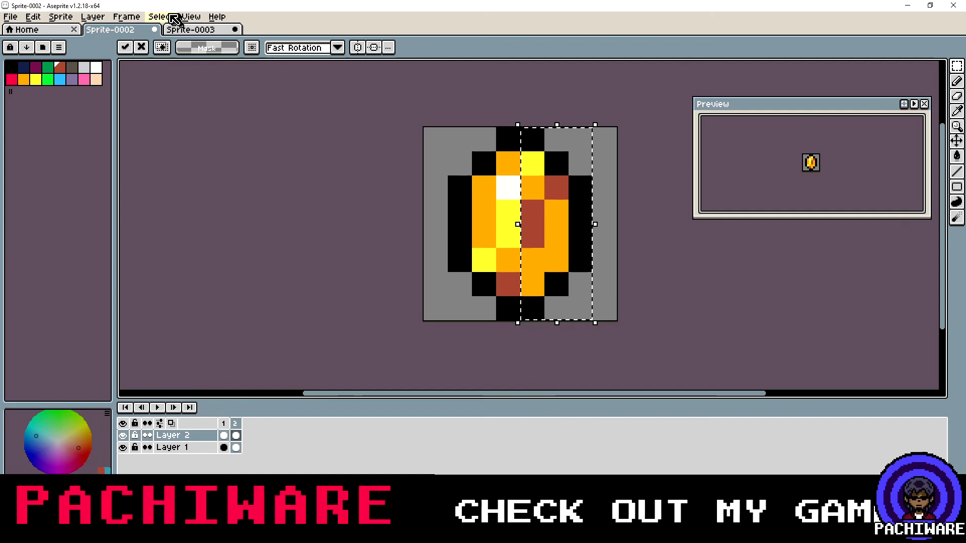
click(162, 16)
click(200, 43)
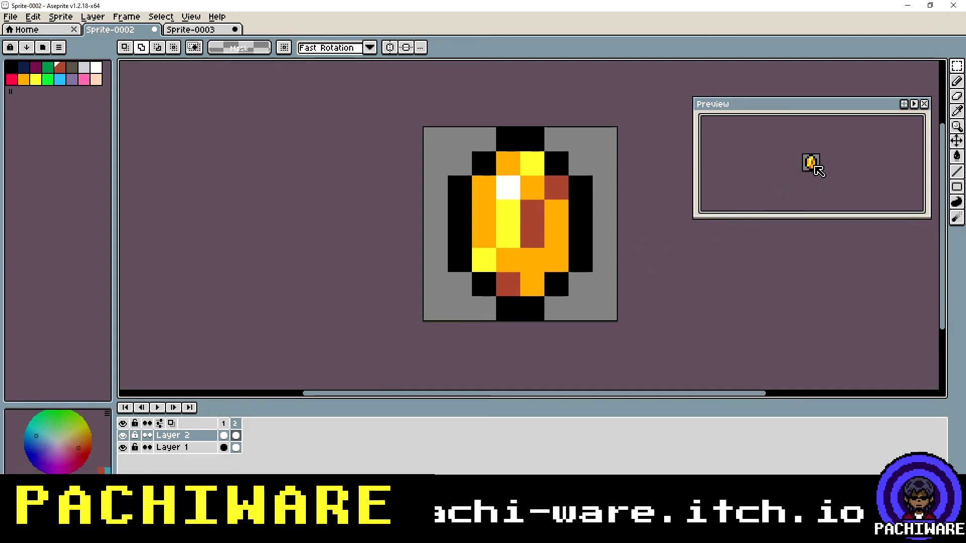
Step: Compare frames 1 and 2 with an enlarged preview and add a third frame duplicating the narrowed ball
scroll(819, 171, up, 1)
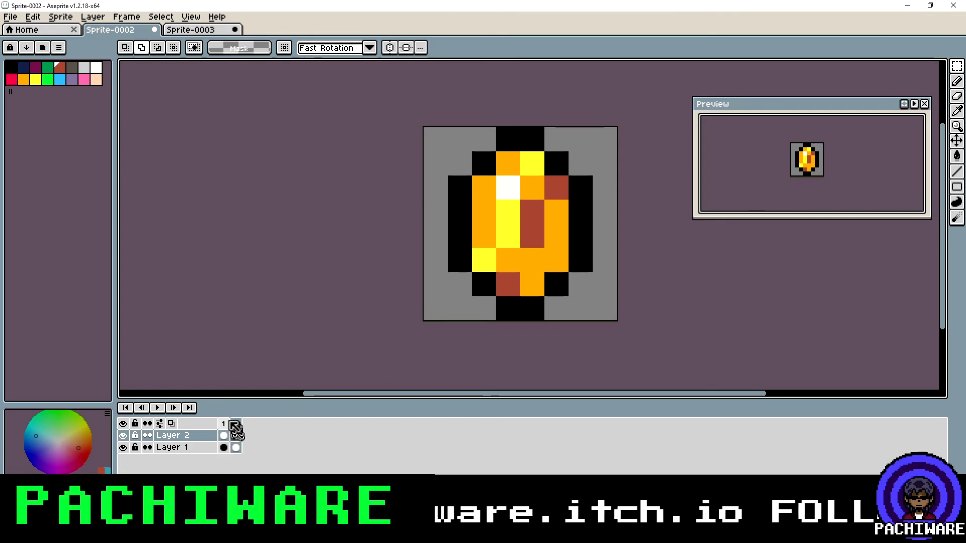
click(226, 423)
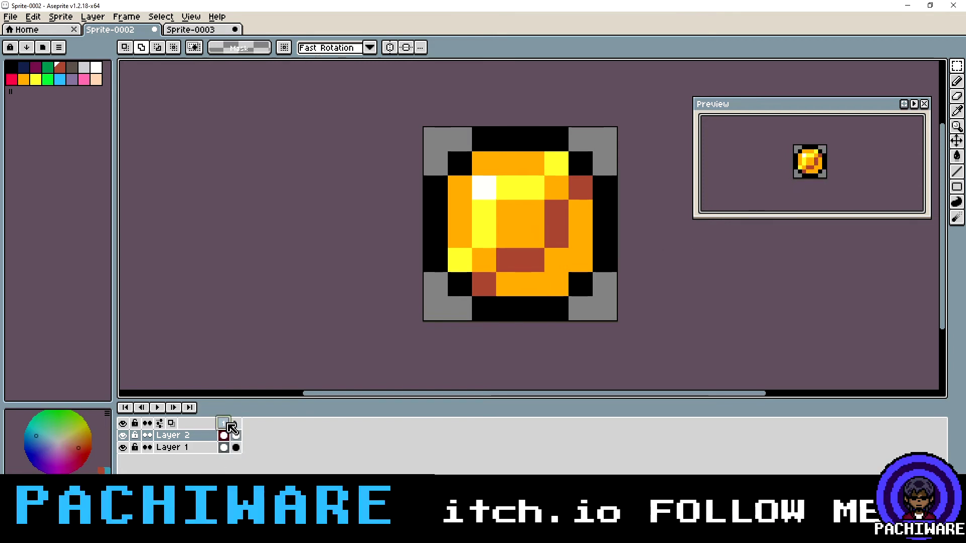
click(235, 425)
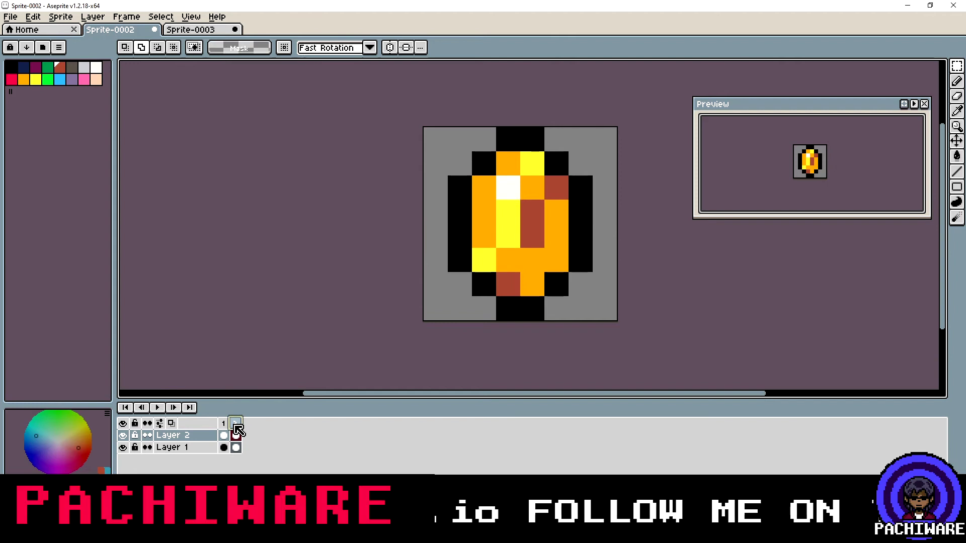
click(225, 432)
click(235, 434)
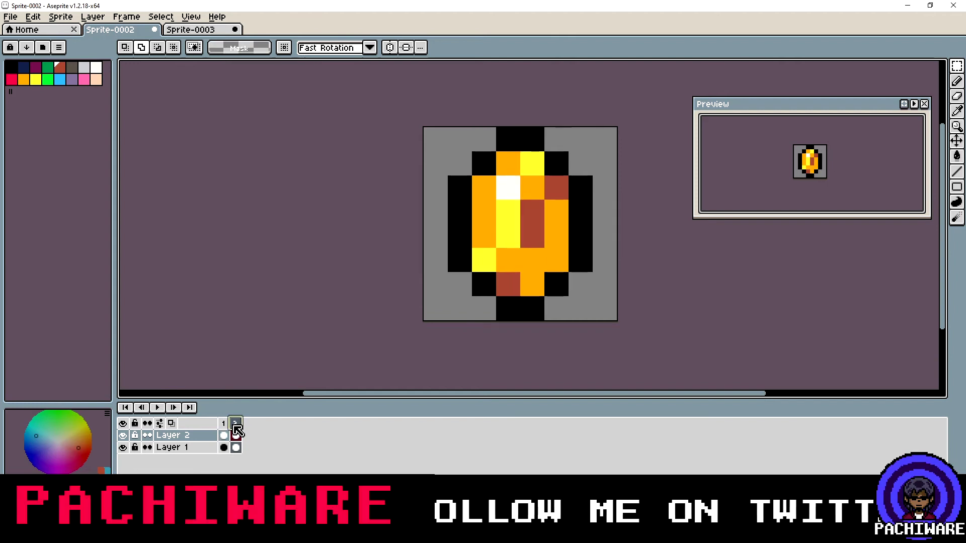
right_click(235, 425)
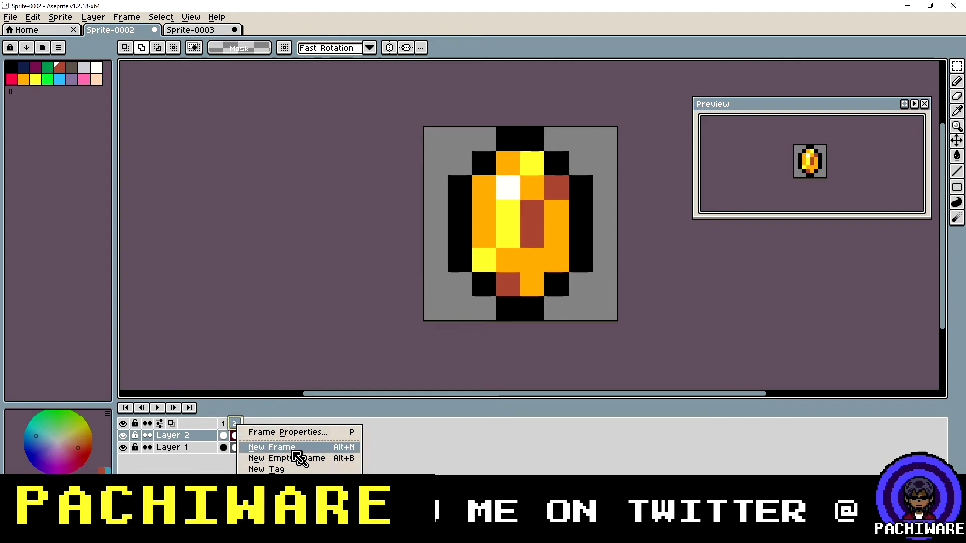
click(297, 457)
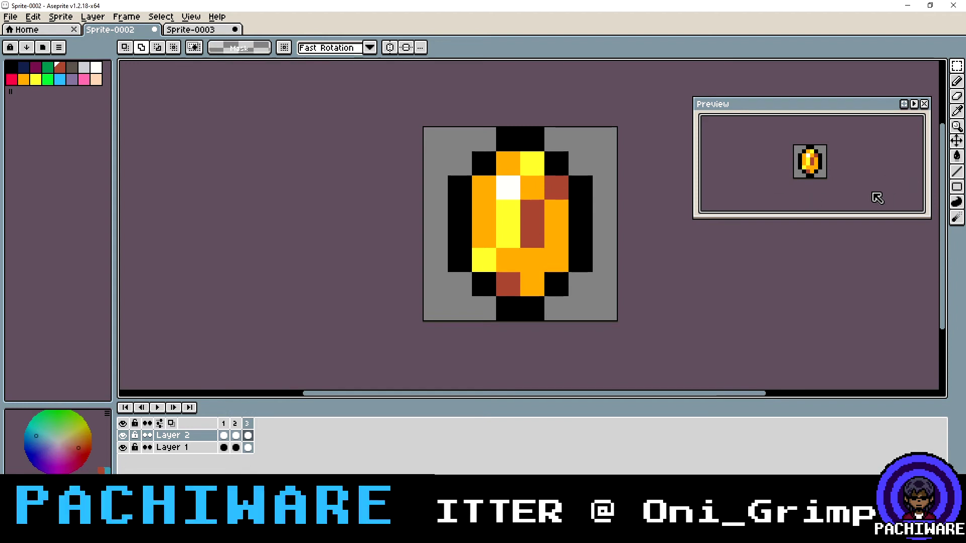
Step: Erase the ball's pixels on both sides in frame 3, keeping only the two middle columns
click(958, 81)
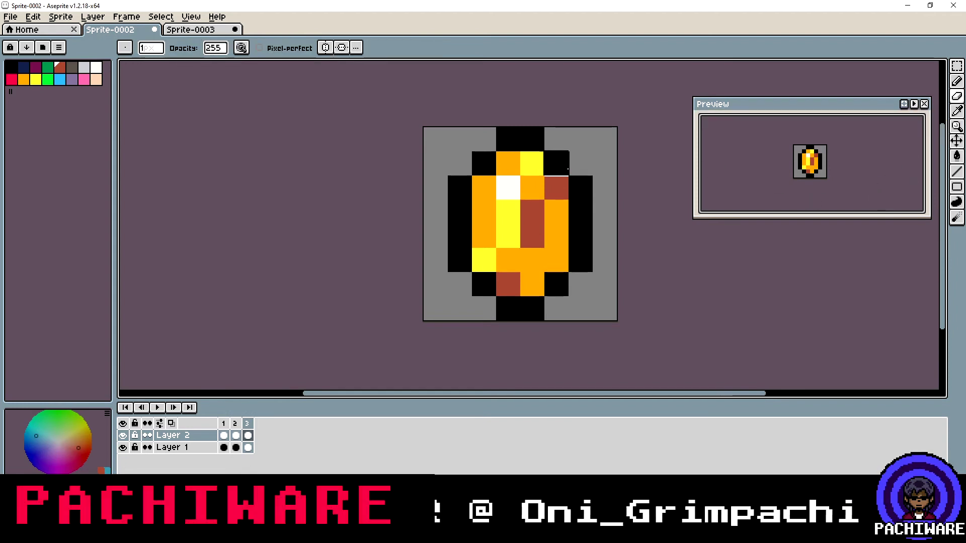
mouse_move(560, 164)
mouse_down()
mouse_move(556, 281)
mouse_move(578, 258)
mouse_move(526, 215)
mouse_up()
mouse_move(481, 163)
mouse_down()
mouse_move(468, 284)
mouse_move(478, 209)
mouse_up()
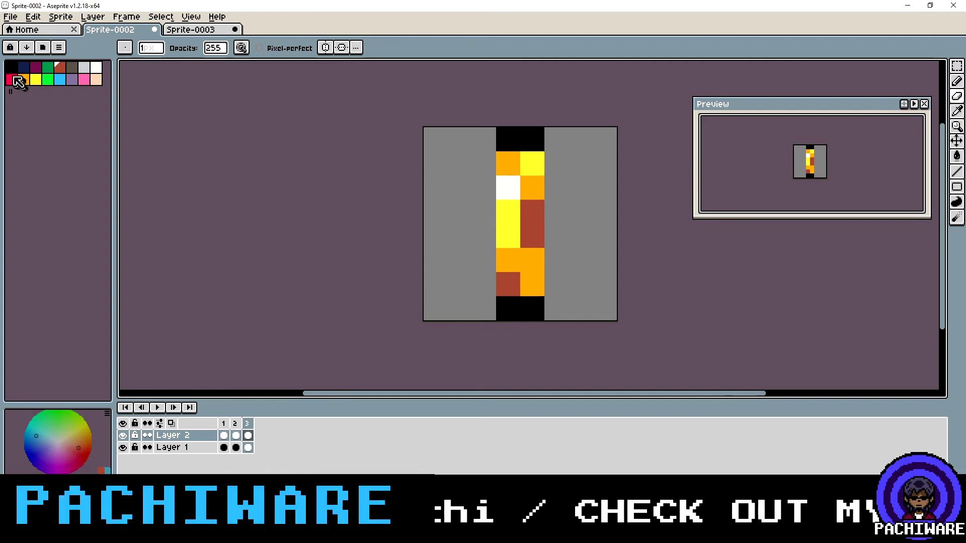
Step: Cover the coloured pixels of frame 3's two middle columns with black lines, undoing misplaced strokes
click(11, 70)
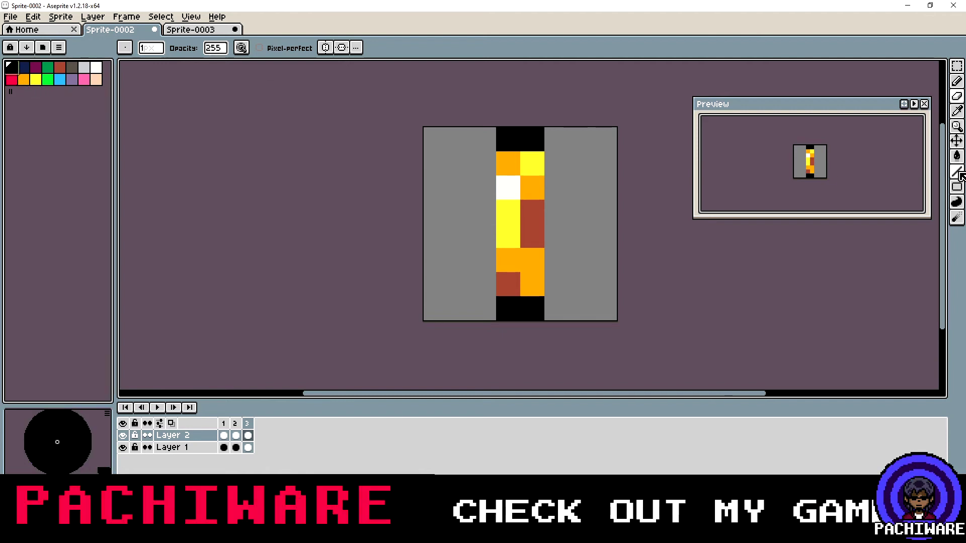
click(957, 172)
click(517, 173)
key(ctrl+z)
mouse_move(522, 168)
mouse_down()
mouse_move(509, 265)
mouse_move(524, 280)
mouse_up()
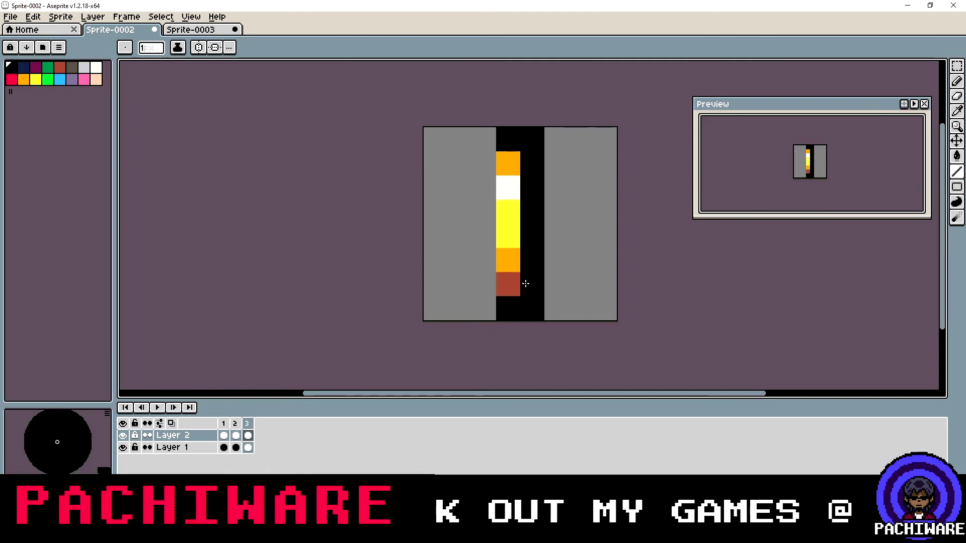
click(503, 188)
key(ctrl+z)
click(499, 169)
drag(499, 169, 506, 273)
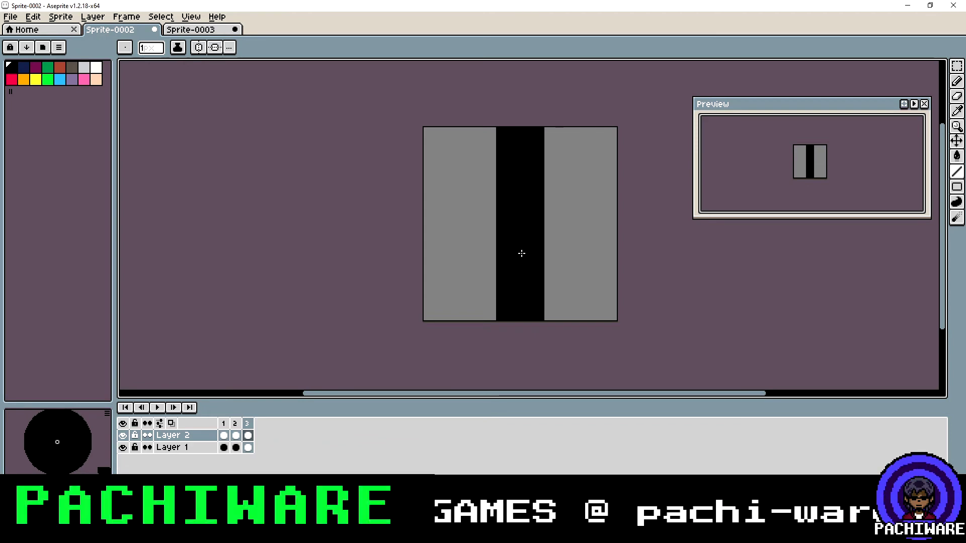
click(570, 218)
key(ctrl+z)
click(554, 229)
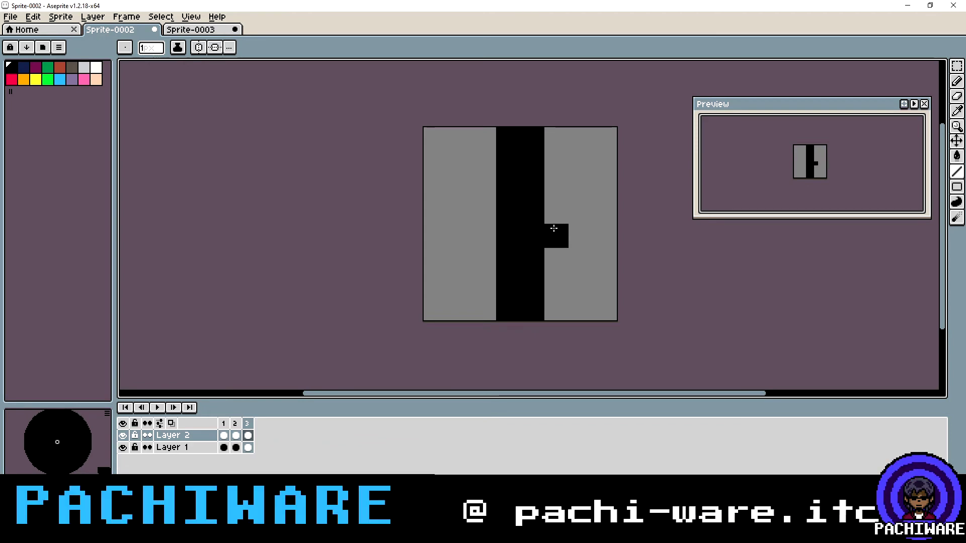
key(ctrl+z)
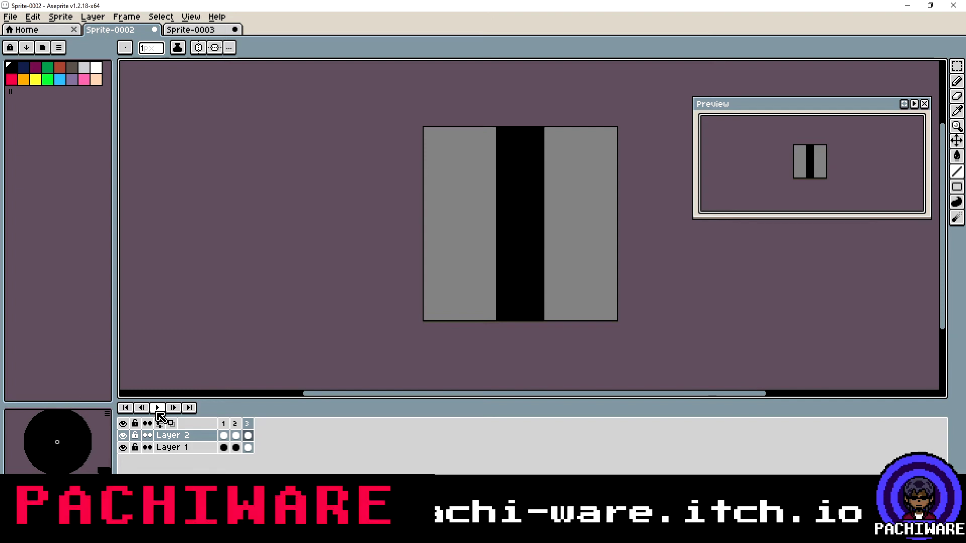
Step: Play the three-frame animation and step through its frames to check how the ball appears to turn
click(157, 407)
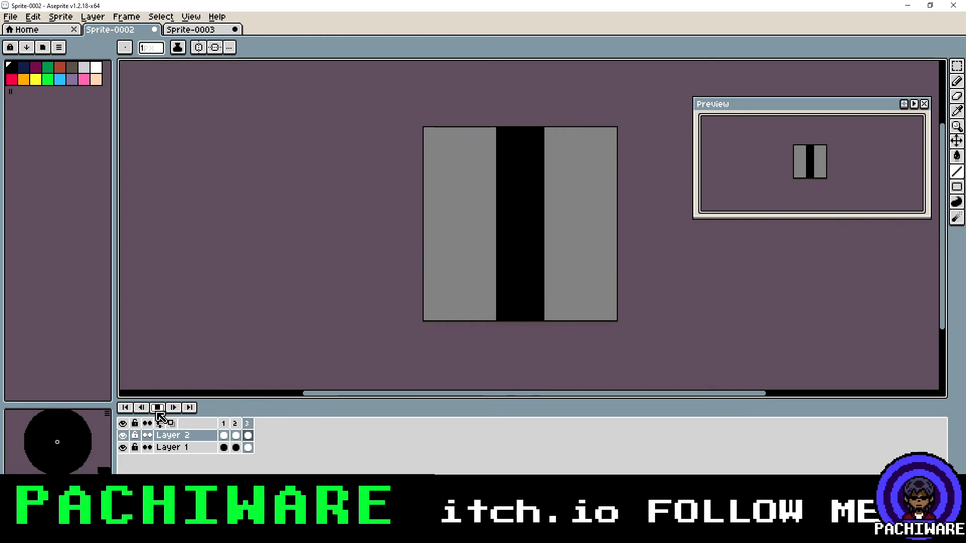
click(158, 410)
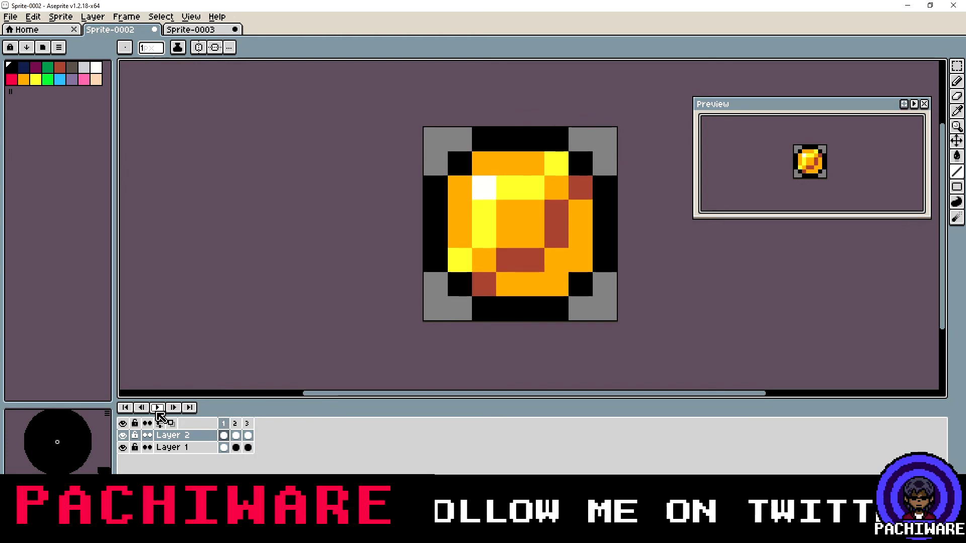
click(158, 409)
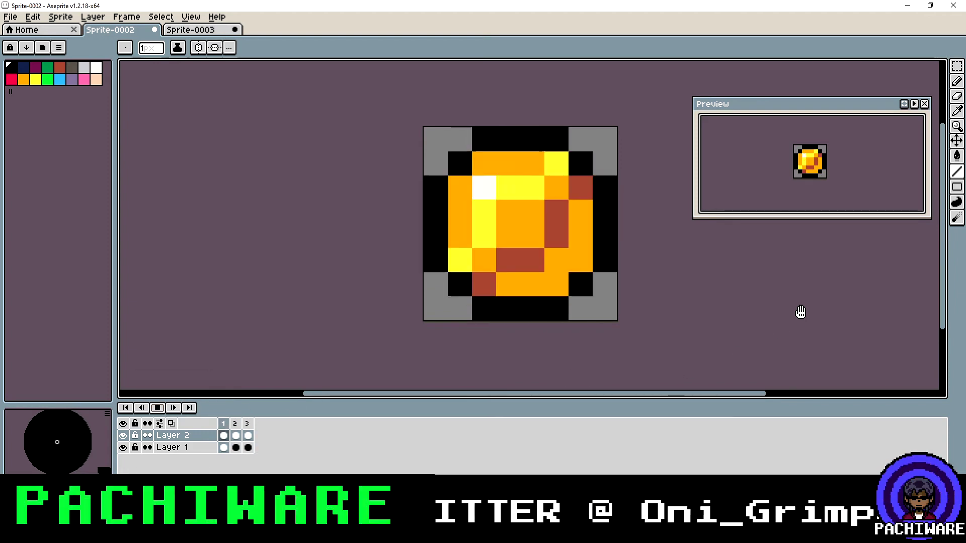
click(157, 407)
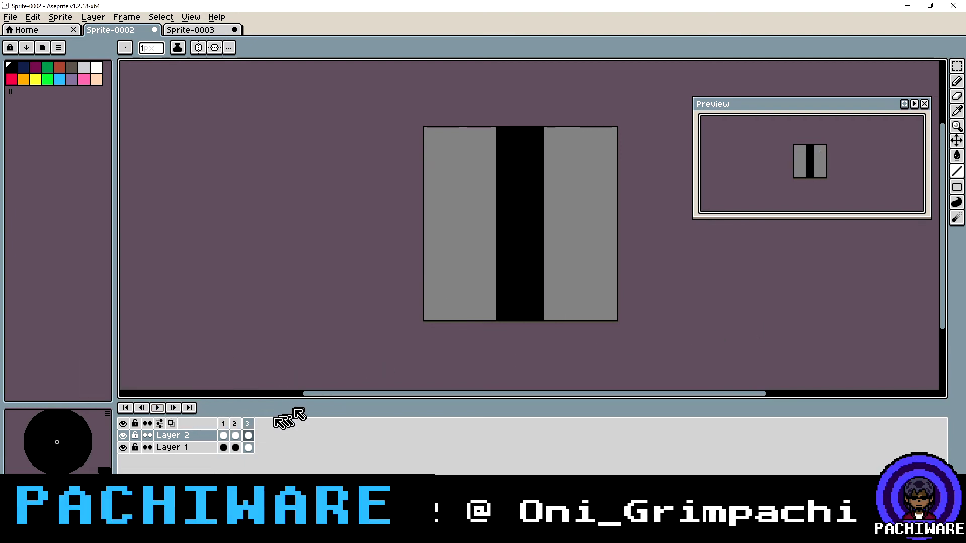
click(225, 425)
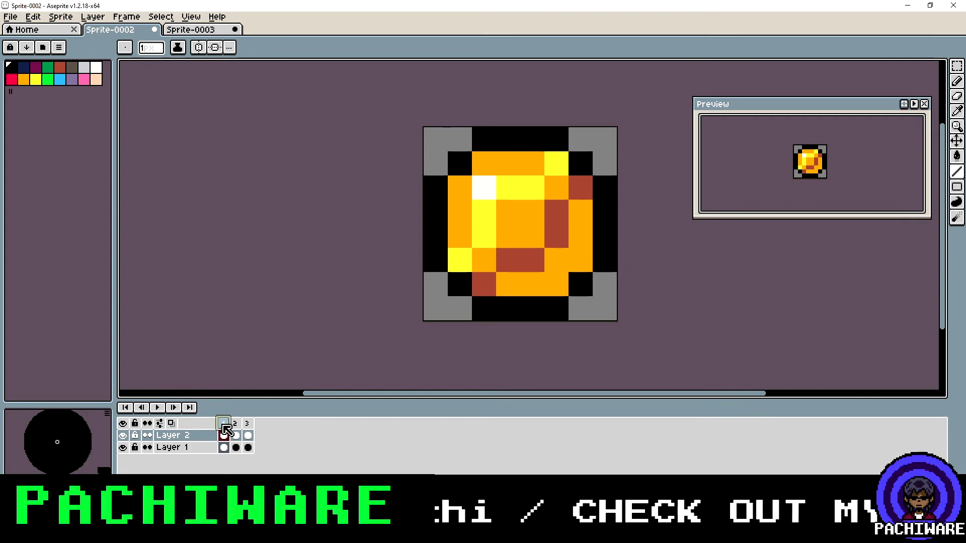
click(237, 432)
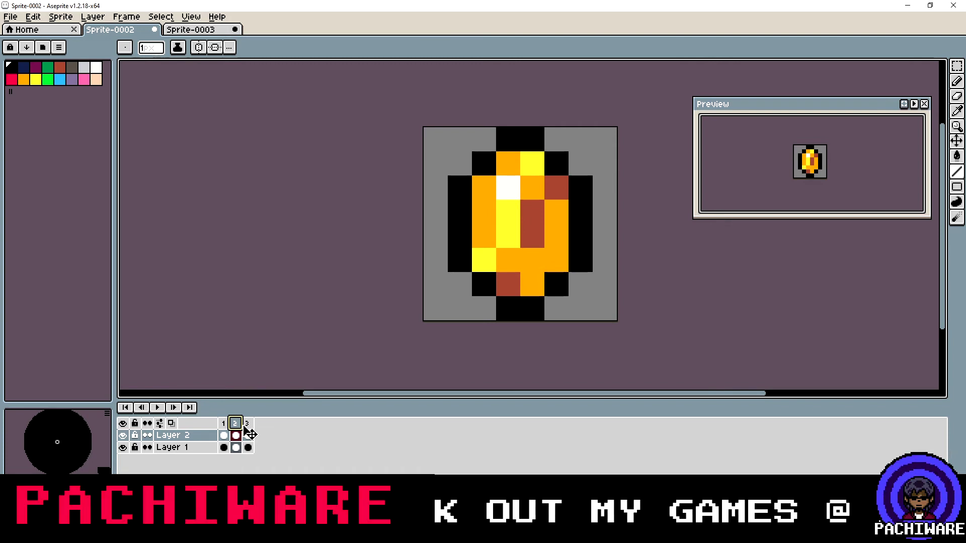
click(249, 431)
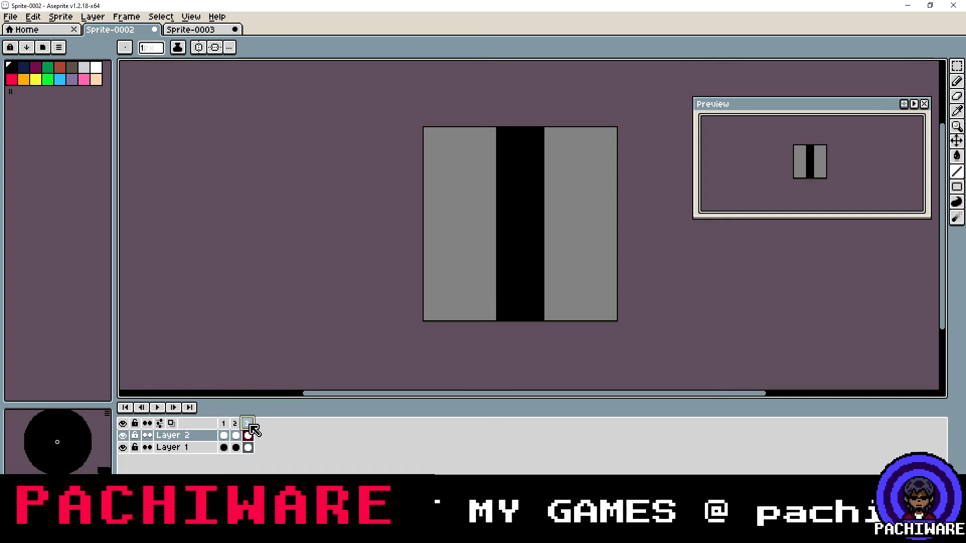
click(224, 433)
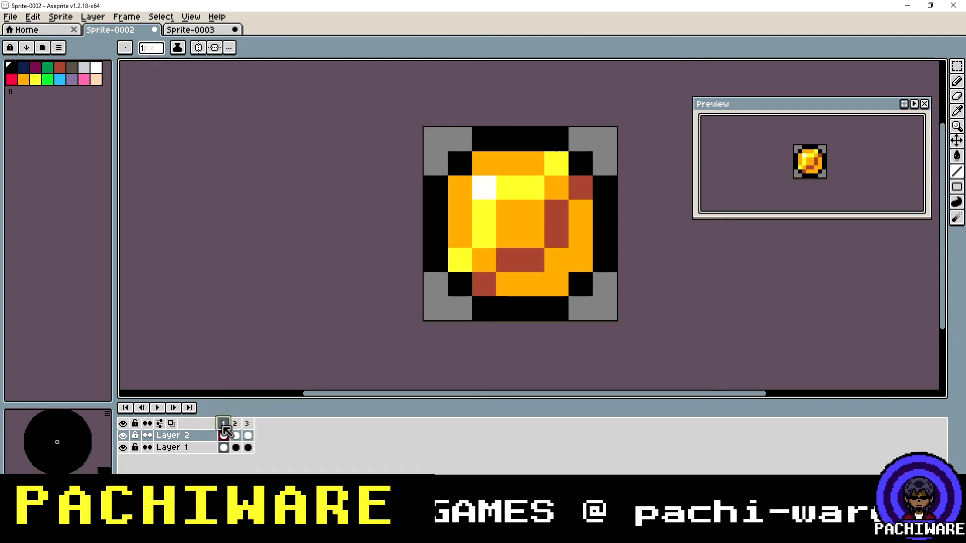
click(157, 407)
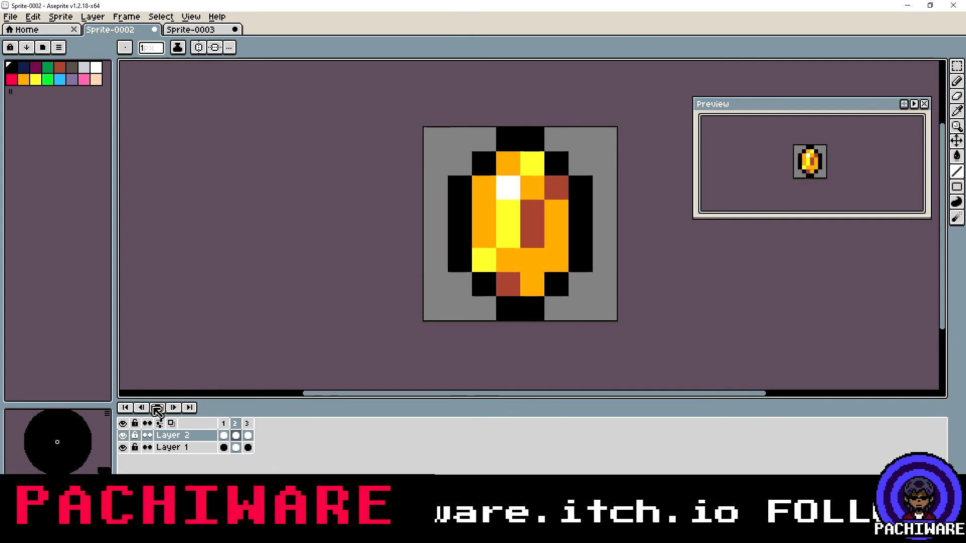
click(157, 407)
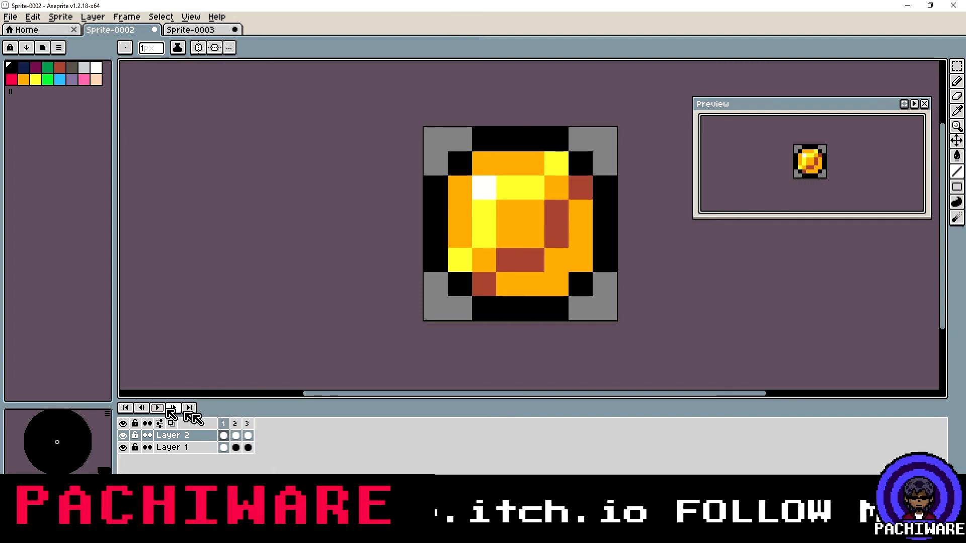
click(235, 424)
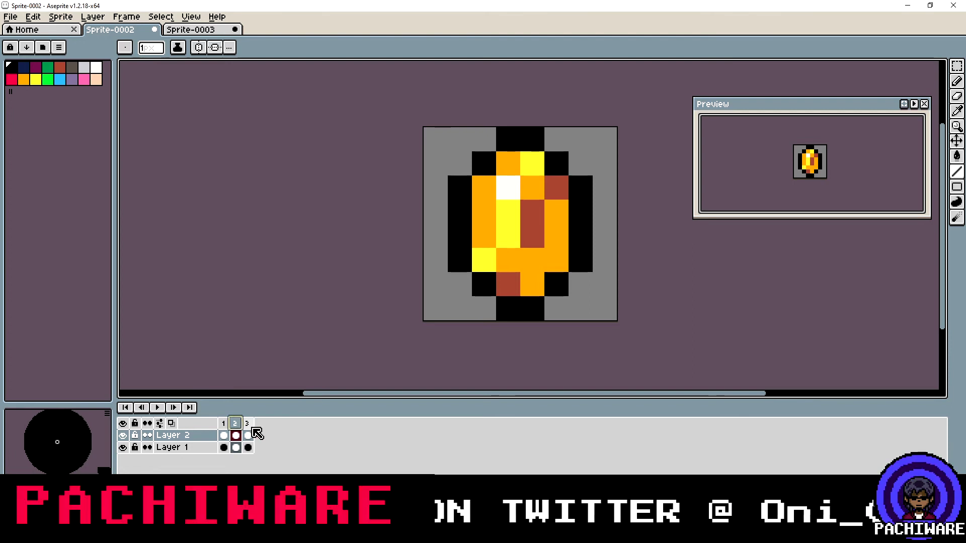
click(249, 433)
click(234, 425)
right_click(235, 426)
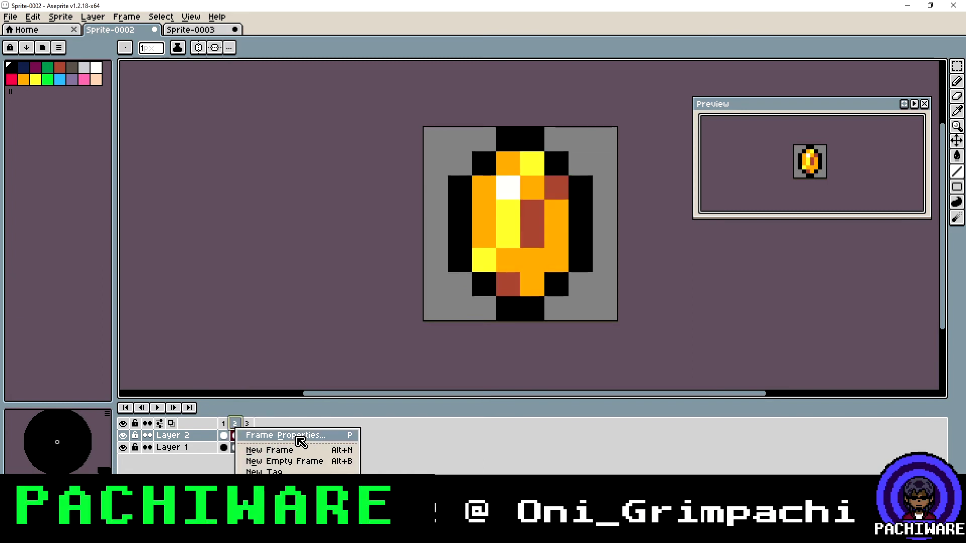
click(298, 438)
click(557, 247)
click(450, 297)
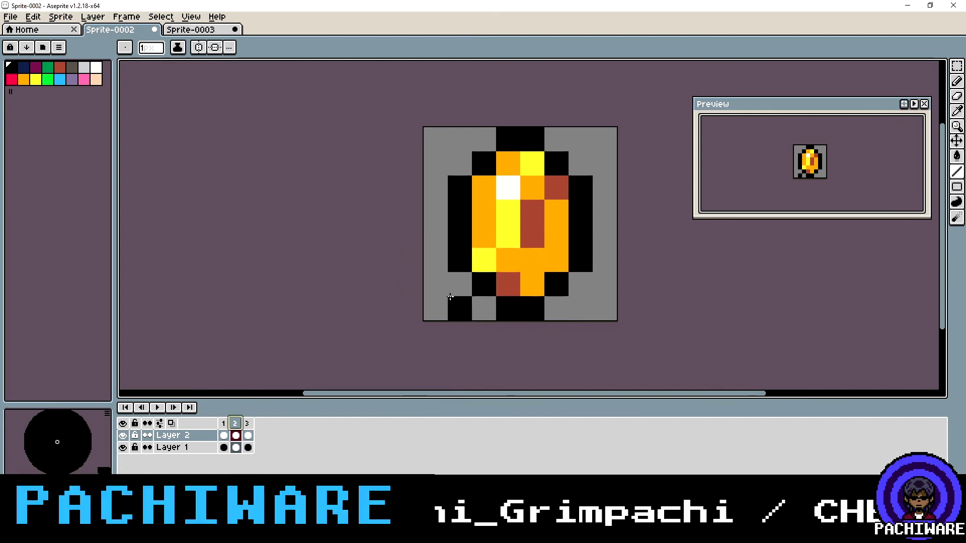
key(ctrl+z)
Step: Duplicate frame 2's narrowed ball as the animation's last frame, frame 4, and play the animation
right_click(236, 424)
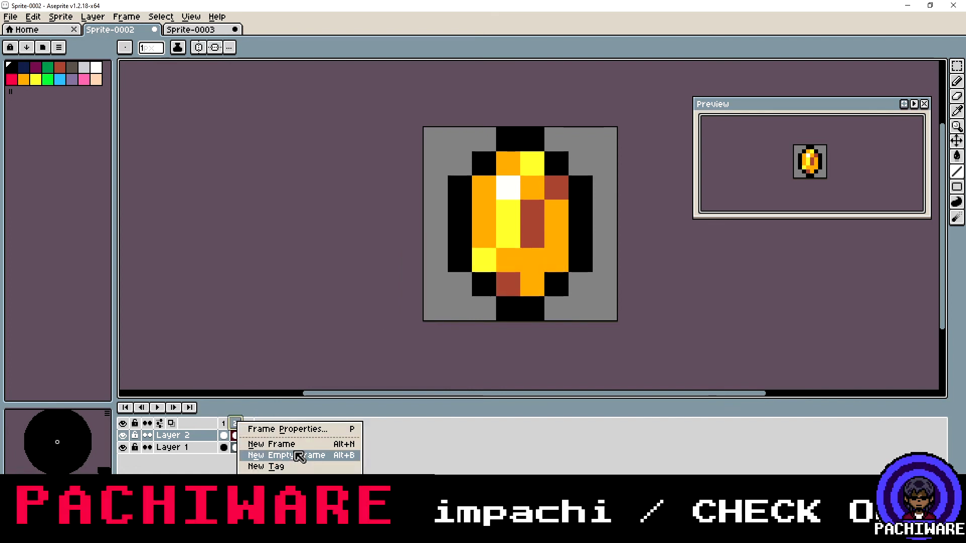
click(300, 456)
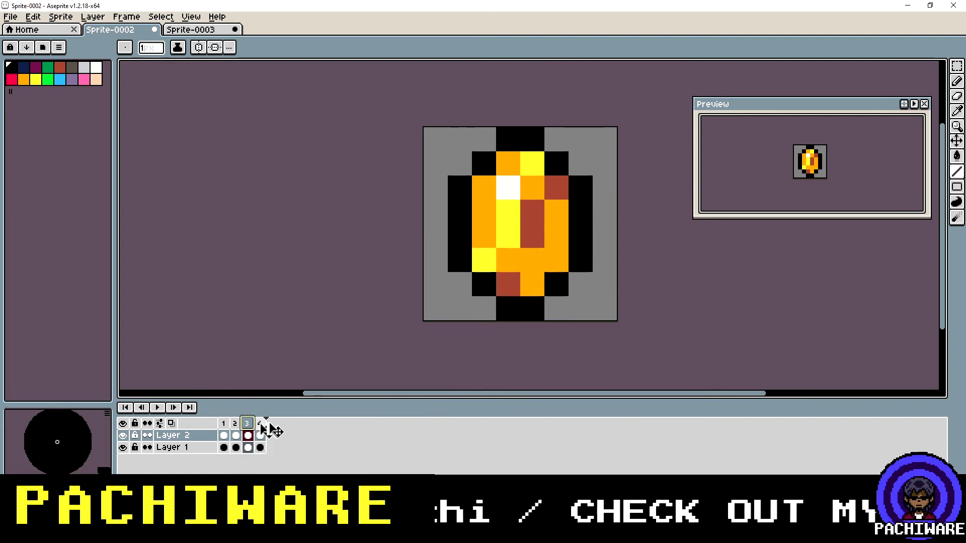
click(159, 408)
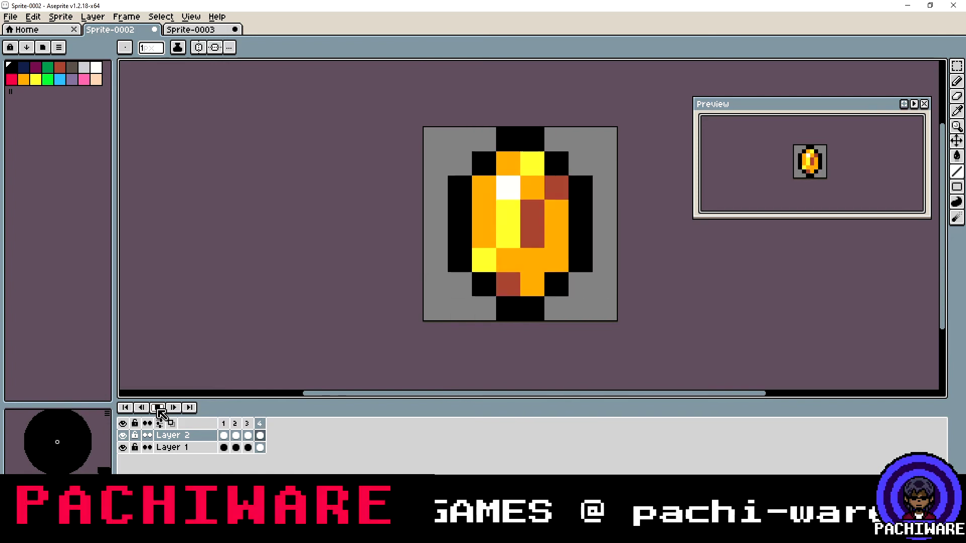
Step: Stop playback and enlarge frame 1's white highlight into a cross by adding four white pixels with the Pencil
click(159, 411)
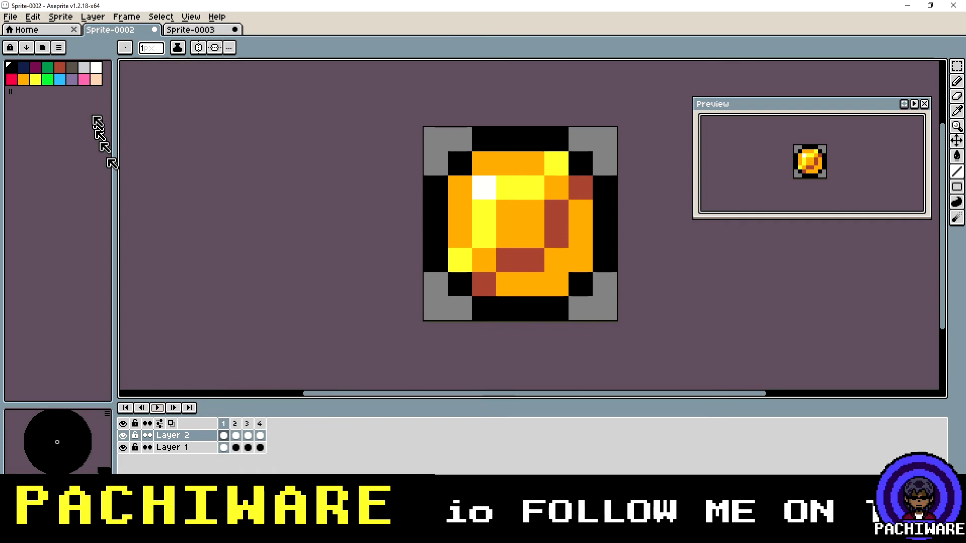
click(97, 67)
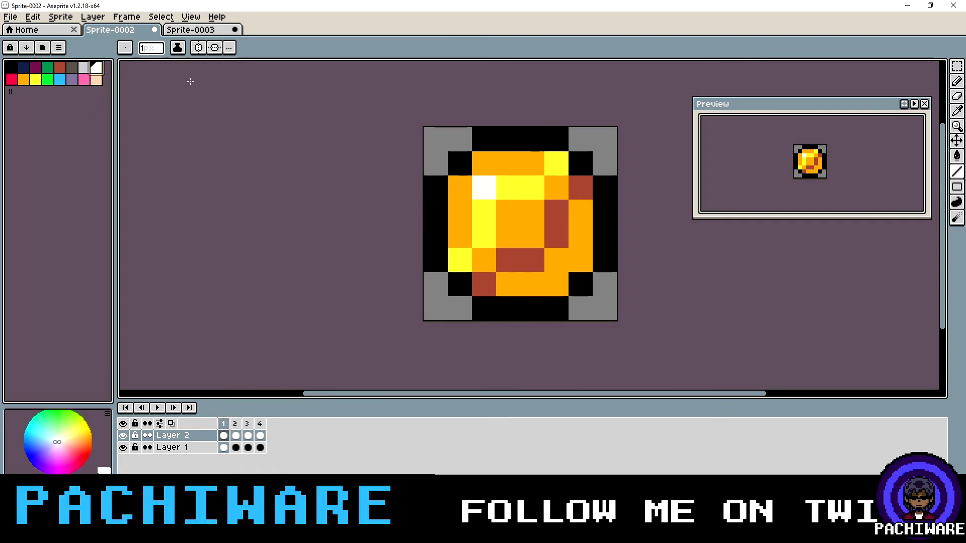
click(958, 81)
click(482, 164)
click(459, 187)
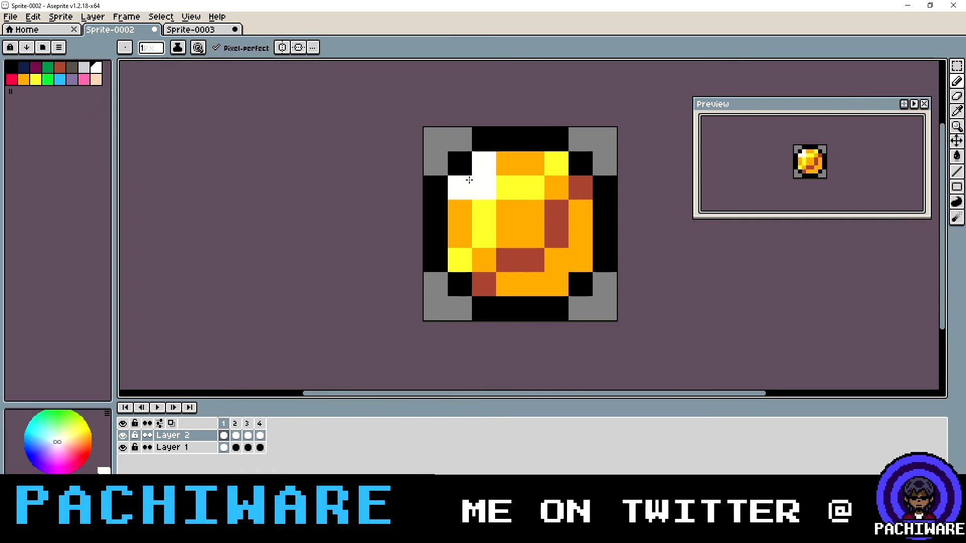
click(509, 187)
click(483, 209)
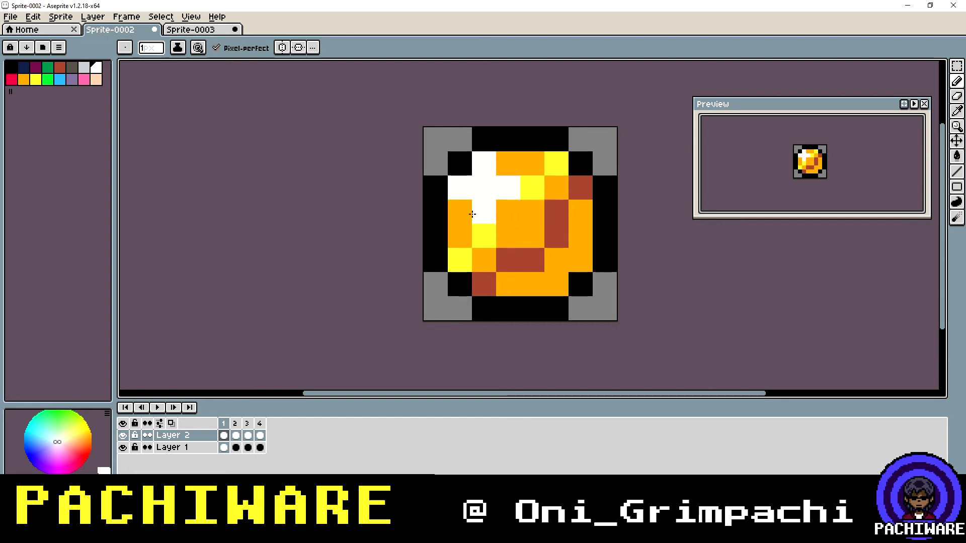
Step: Try flipping frame 4's whole canvas horizontally, and flip it back
click(236, 424)
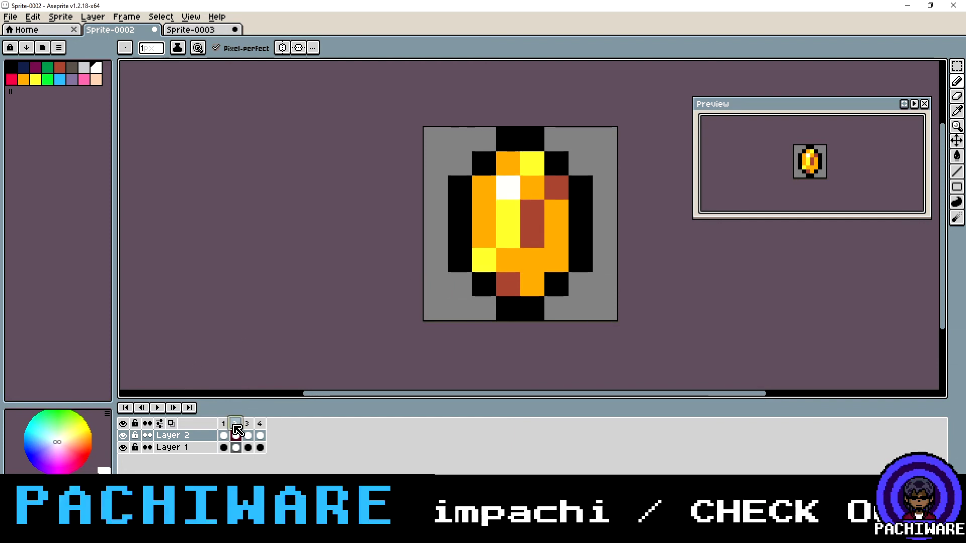
click(248, 424)
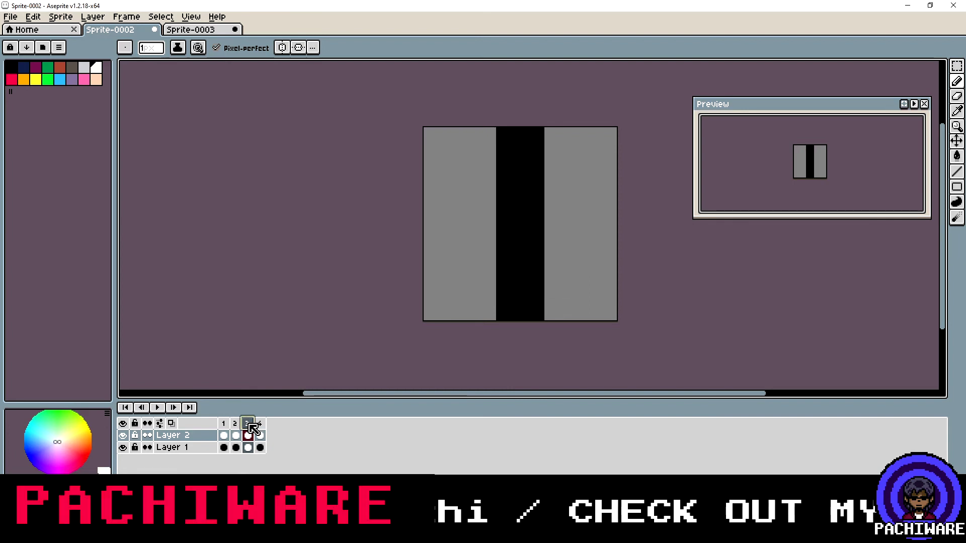
click(259, 424)
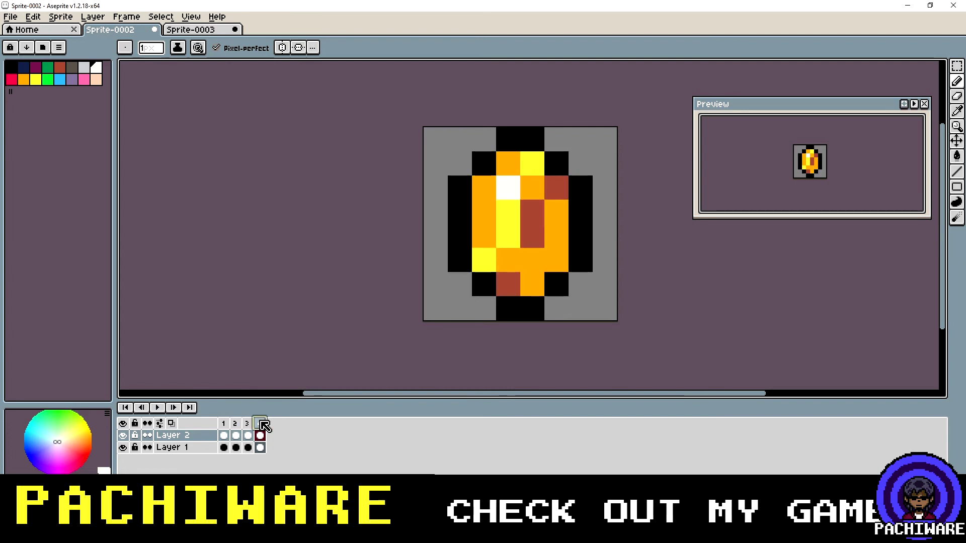
click(957, 66)
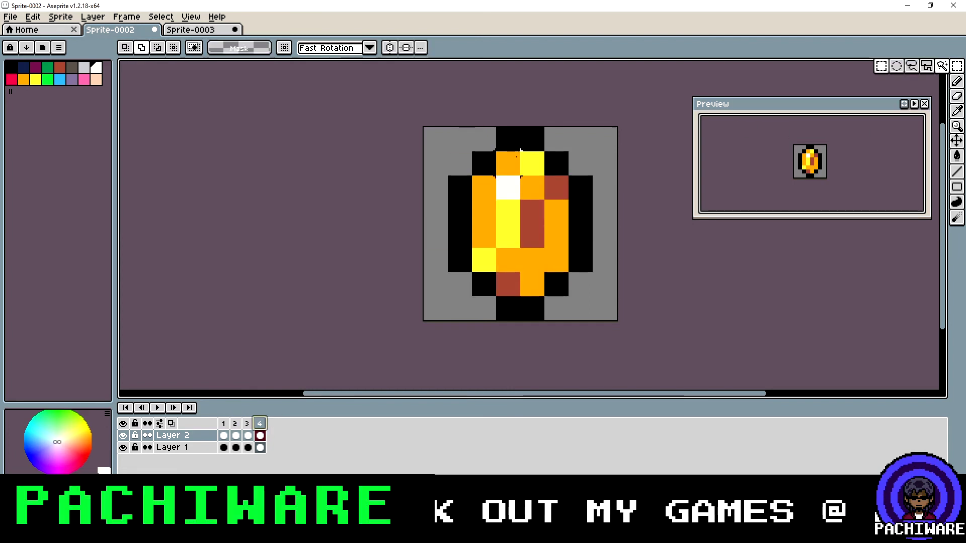
drag(424, 128, 618, 322)
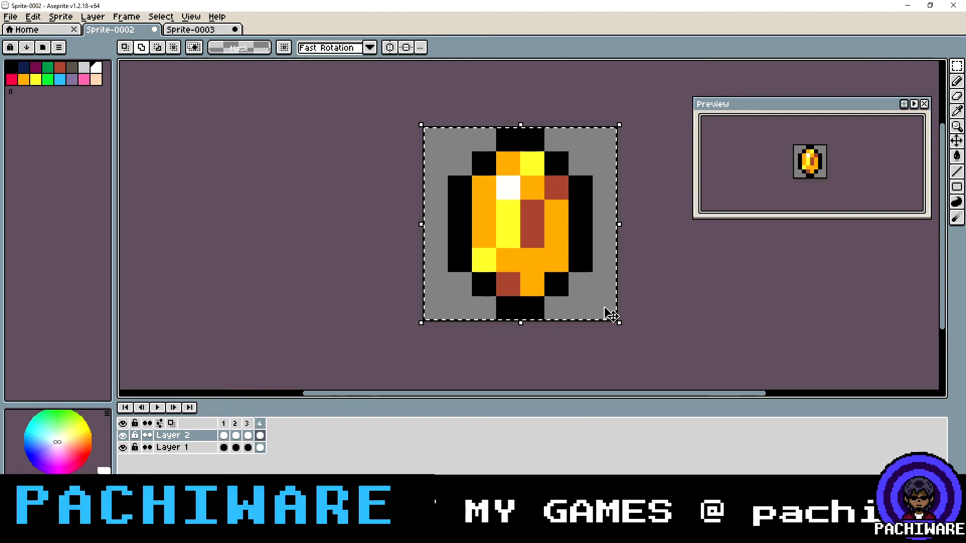
click(33, 17)
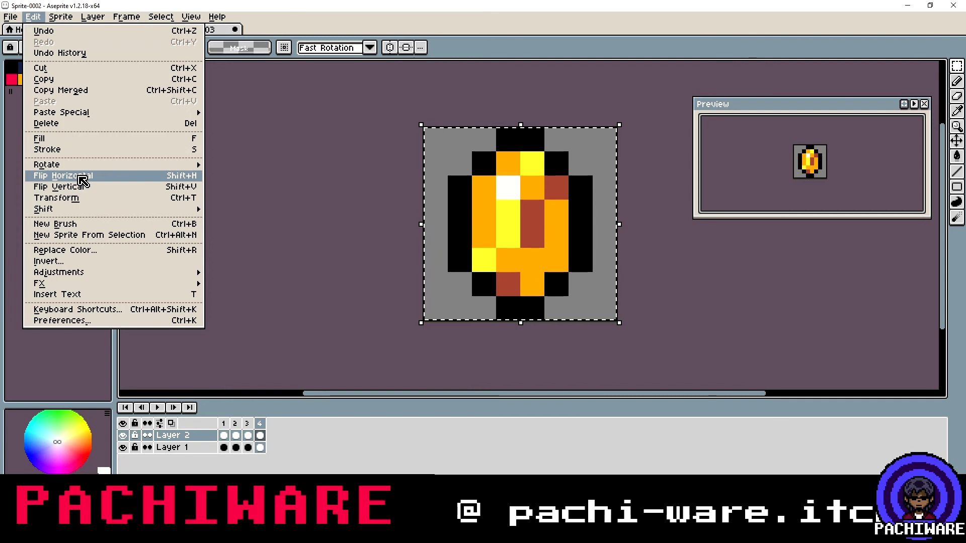
click(82, 181)
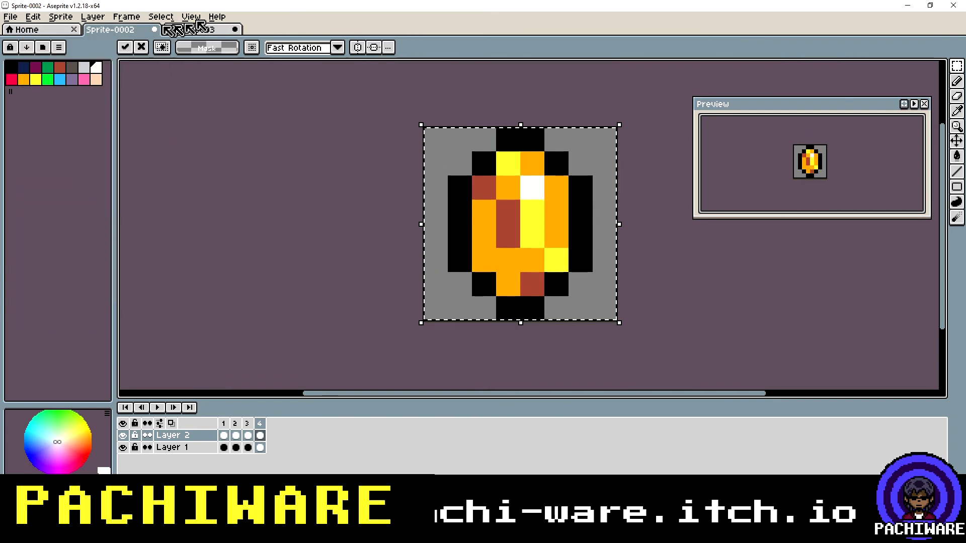
click(33, 16)
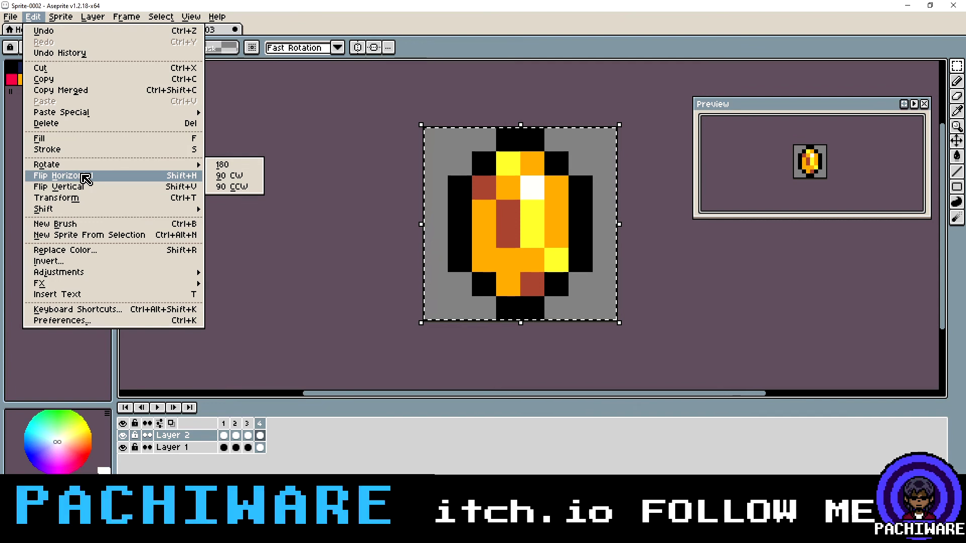
click(84, 176)
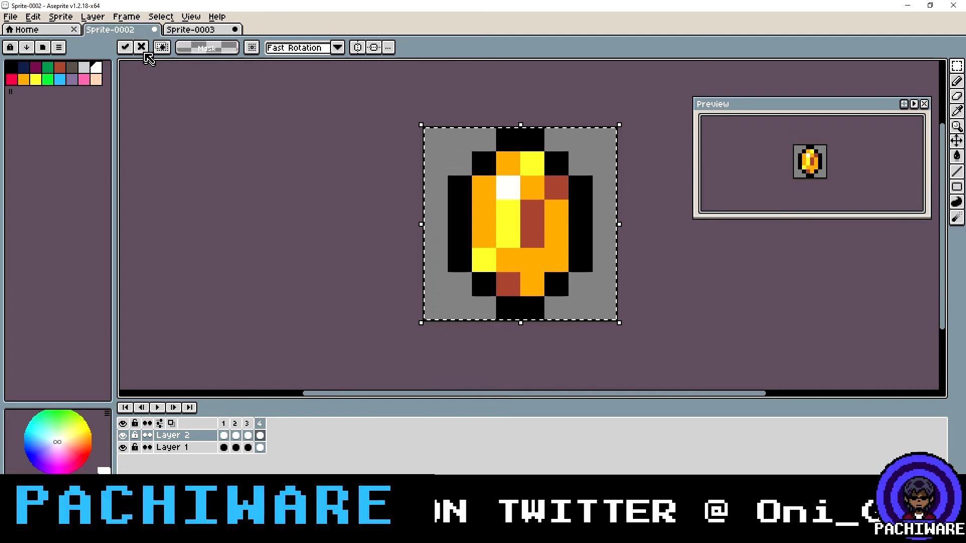
click(127, 48)
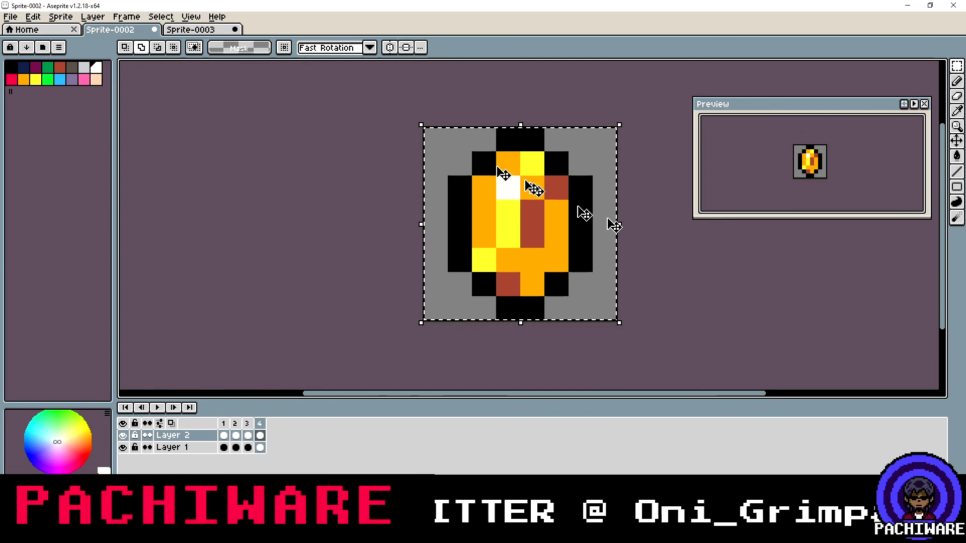
Step: Clear the selection and play the four-frame animation to check the spinning ball
click(160, 17)
click(174, 39)
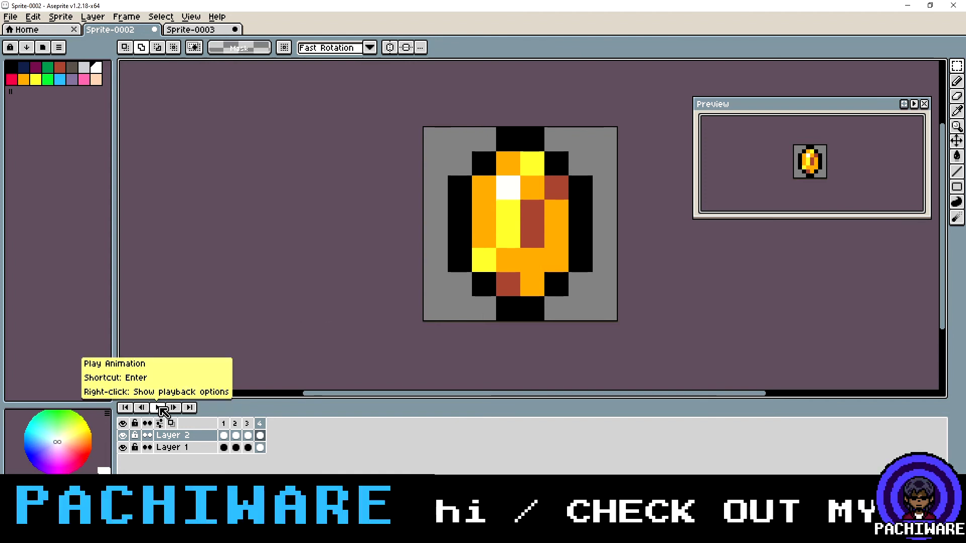
click(159, 405)
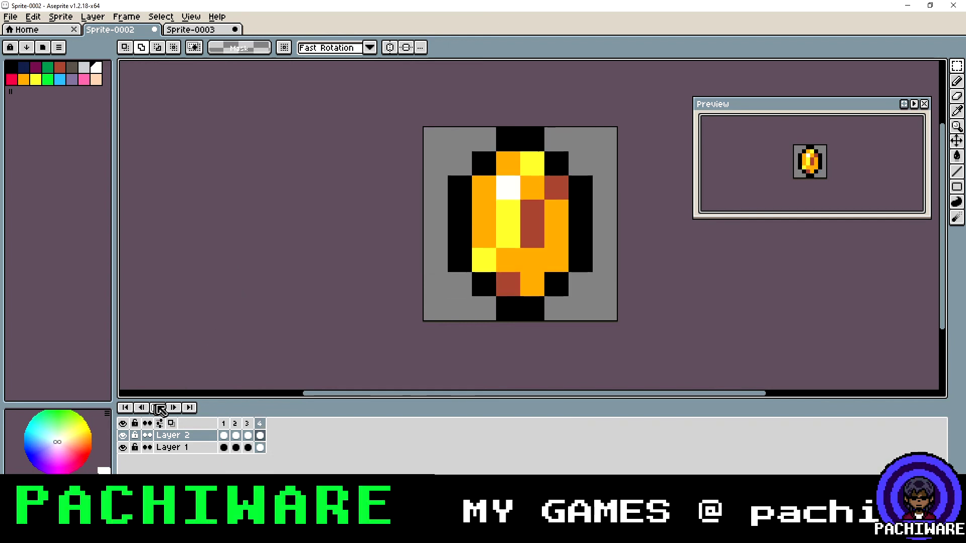
click(159, 408)
Step: Replace all of frame 1's orange pixels with red using a non-contiguous Paint Bucket fill
click(225, 424)
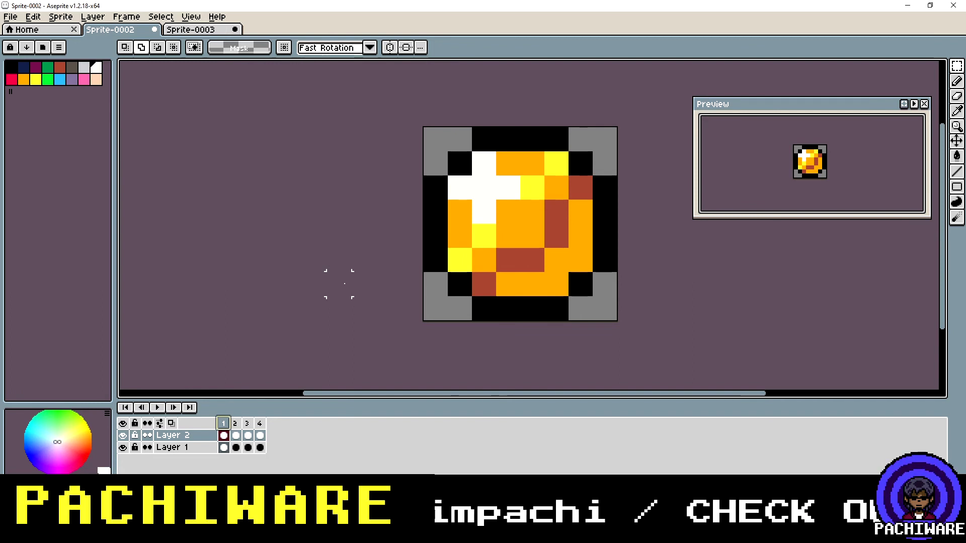
click(12, 82)
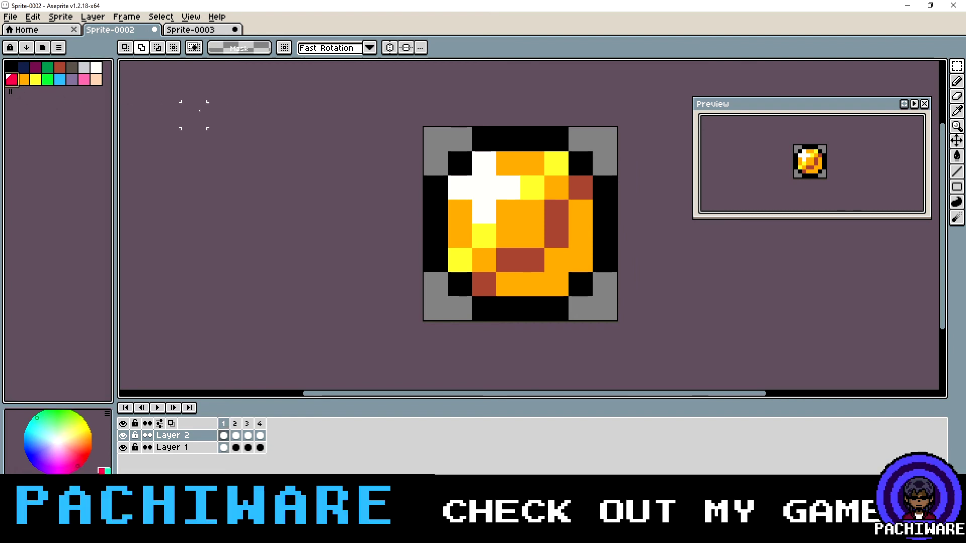
click(957, 156)
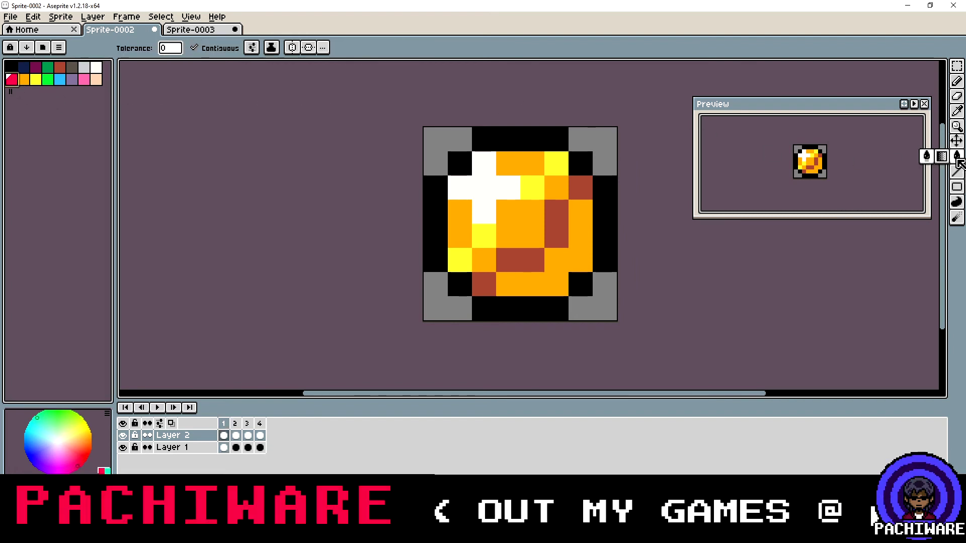
click(596, 139)
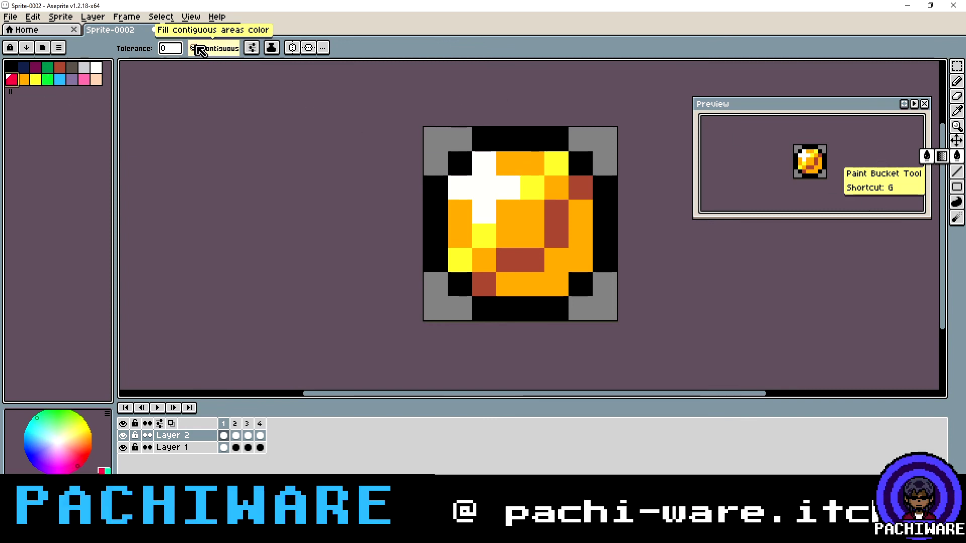
click(194, 48)
click(533, 168)
click(532, 168)
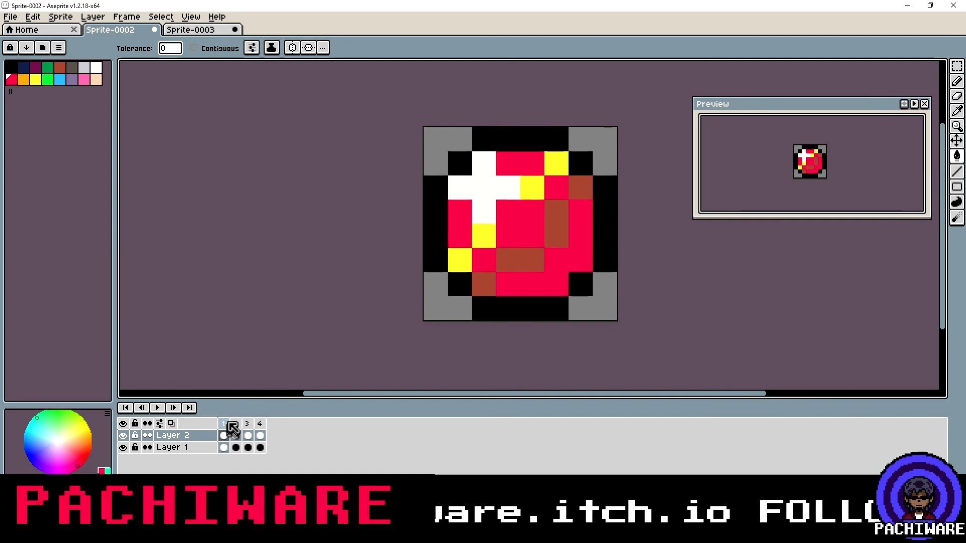
Step: Fill all the orange pixels with red in frames 2 and 4
click(234, 425)
click(493, 219)
key(Right)
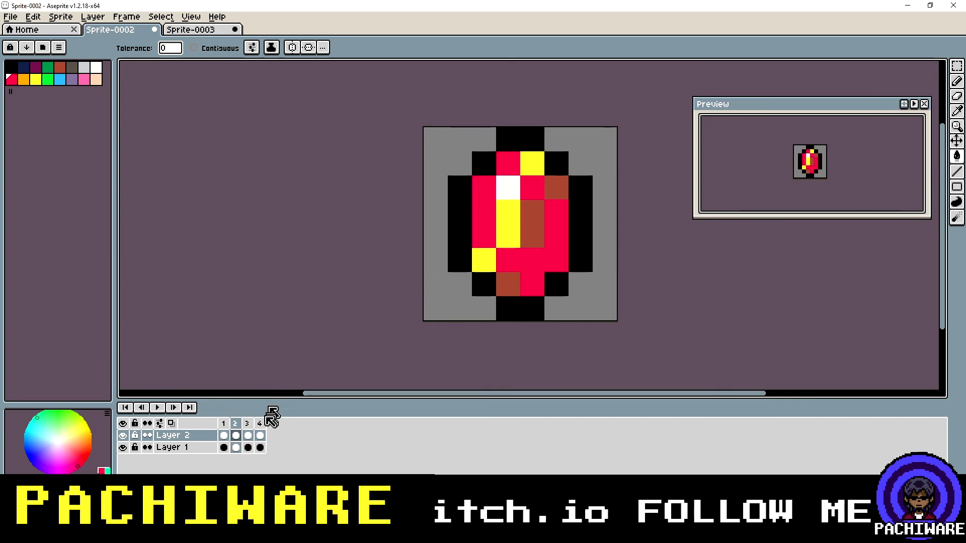
click(259, 423)
click(482, 223)
click(479, 225)
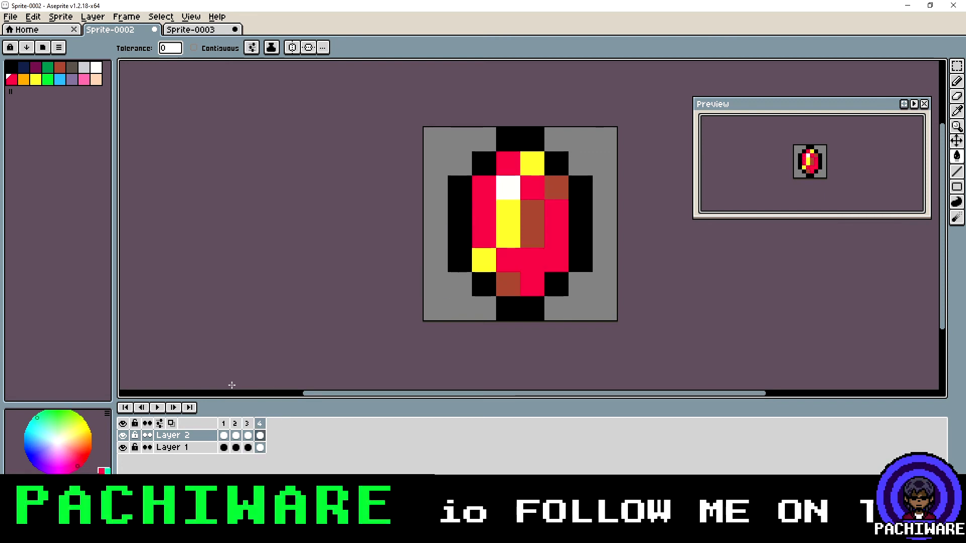
click(224, 423)
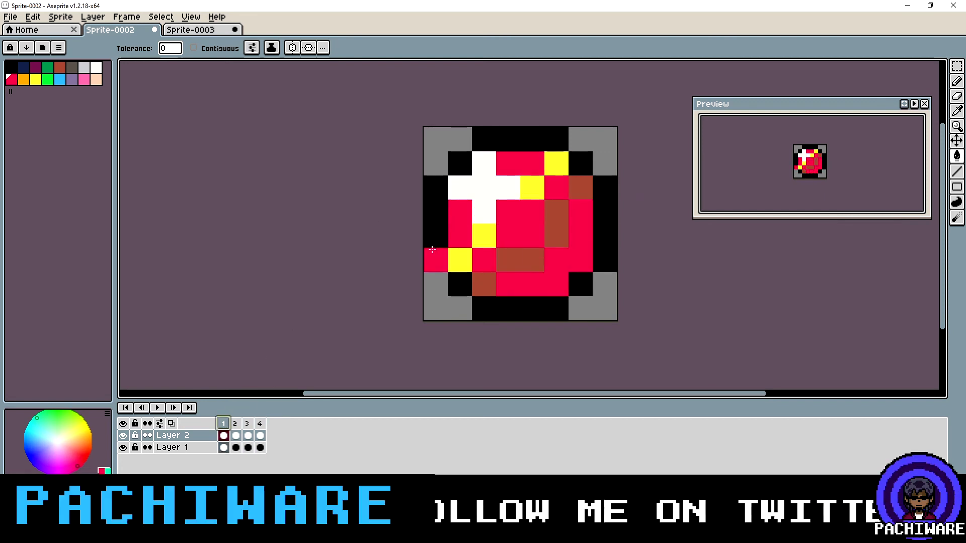
right_click(433, 250)
click(557, 164)
key(ctrl+z)
click(533, 187)
key(ctrl+z)
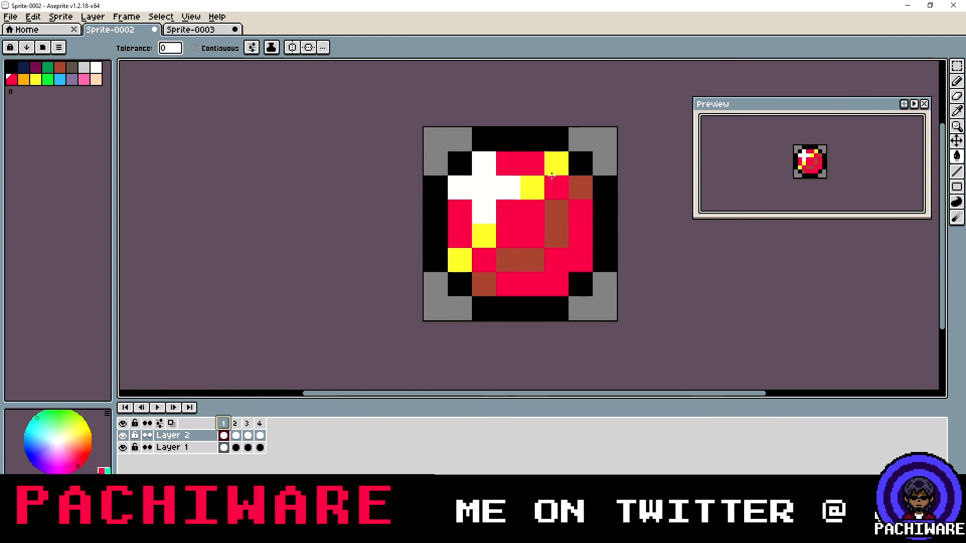
click(541, 195)
key(ctrl+z)
click(539, 178)
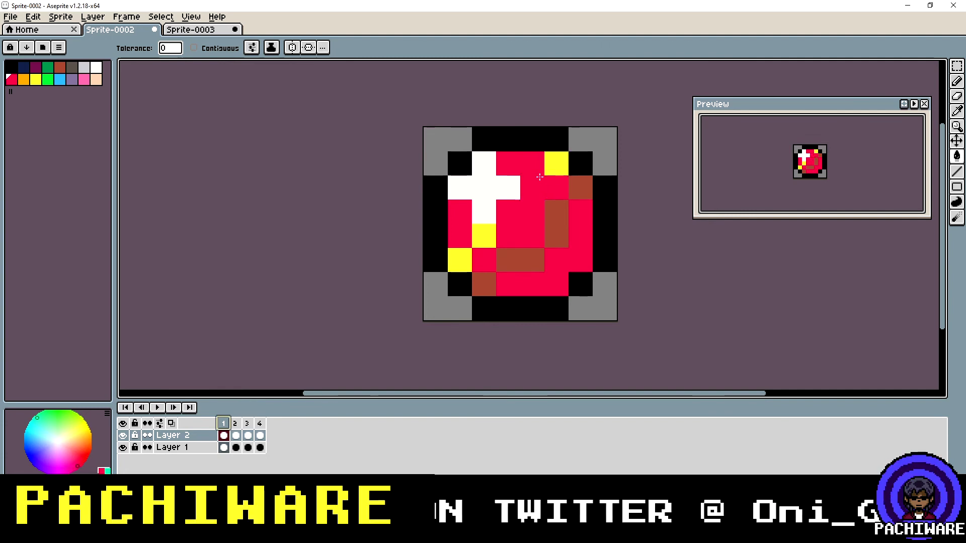
key(ctrl+z)
click(529, 192)
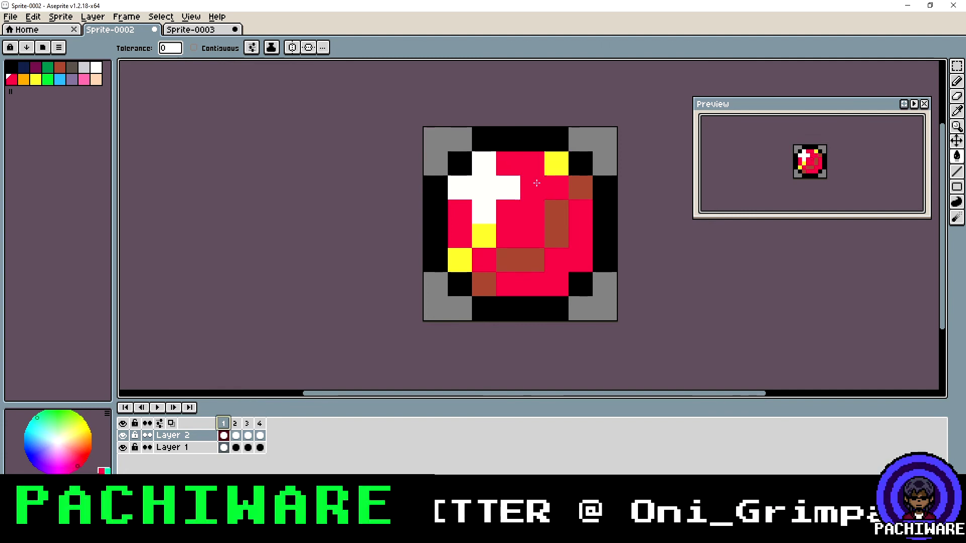
key(ctrl+z)
click(581, 141)
key(ctrl+z)
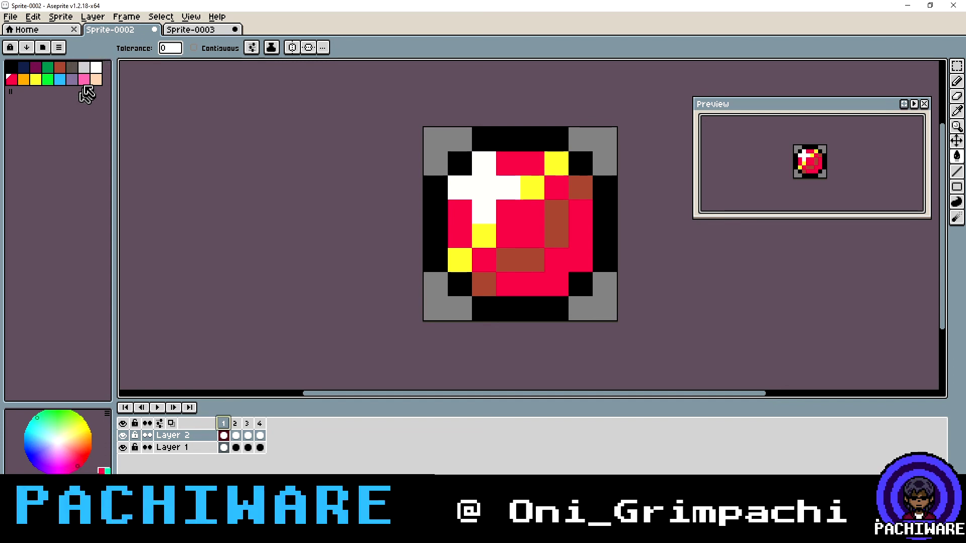
Step: Replace the yellow highlight pixels with pink in frames 1, 2 and 4
click(84, 80)
click(563, 169)
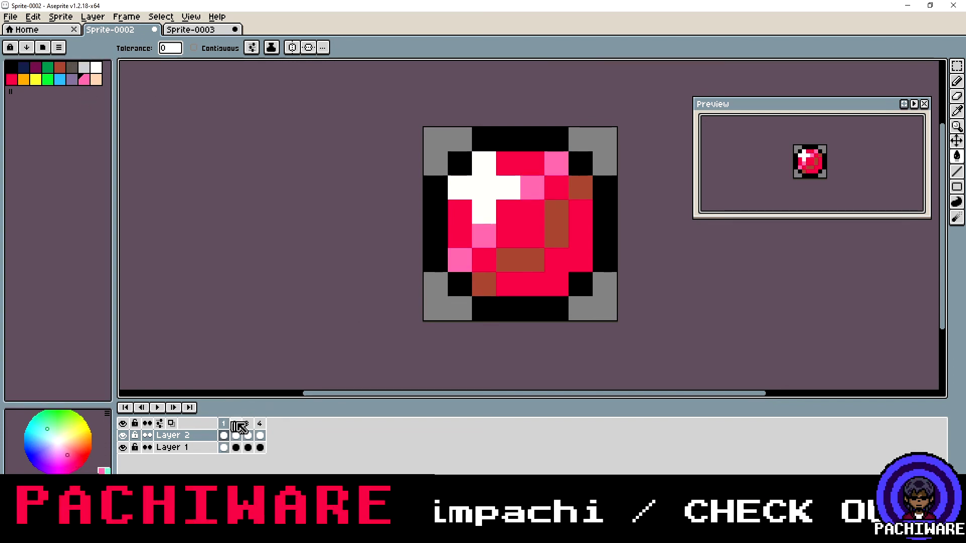
click(236, 435)
click(533, 166)
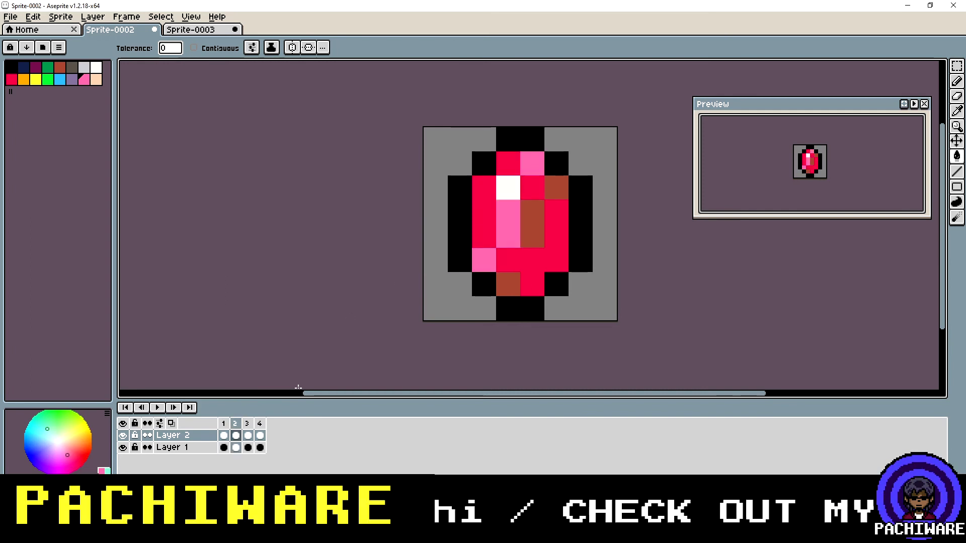
click(261, 424)
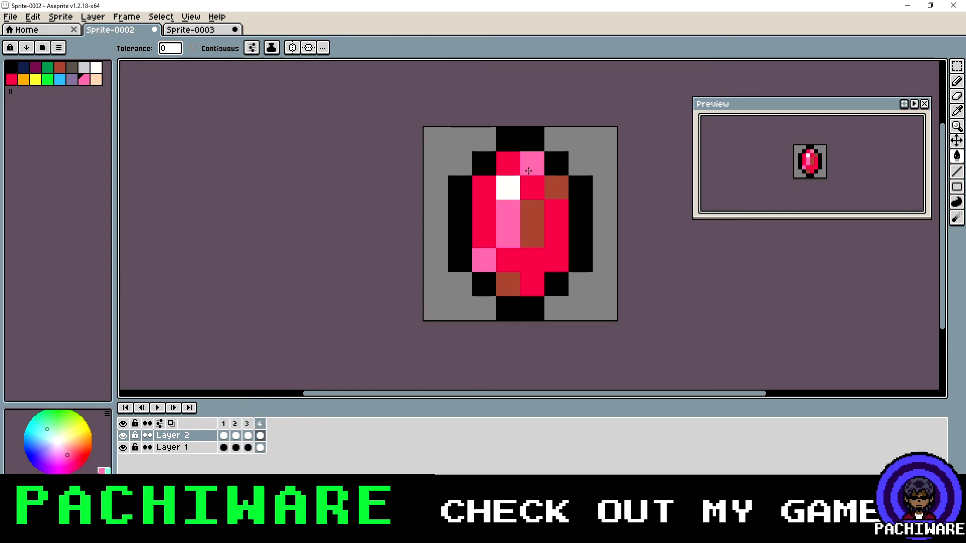
Step: Replace the brown shading pixels with dark purple in frames 1, 2 and 4
click(224, 424)
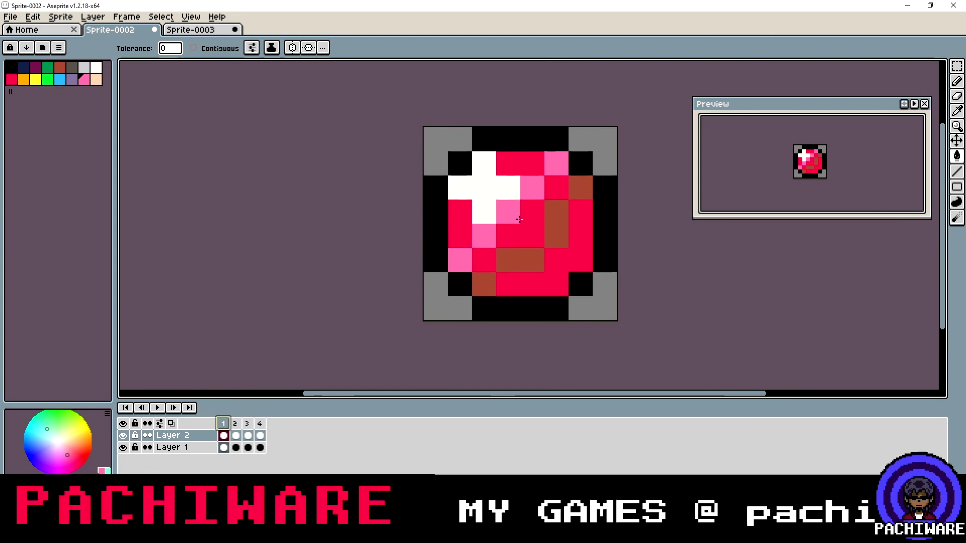
click(35, 67)
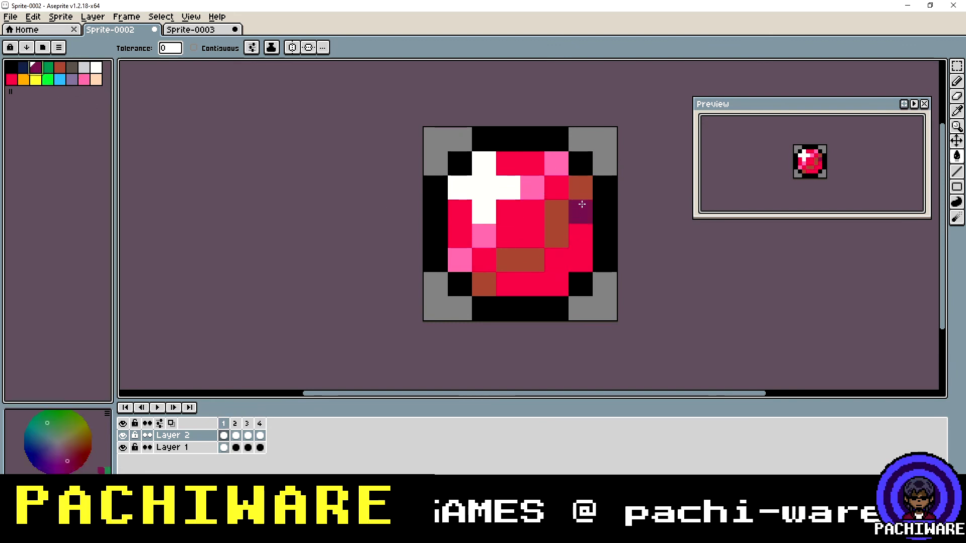
click(579, 191)
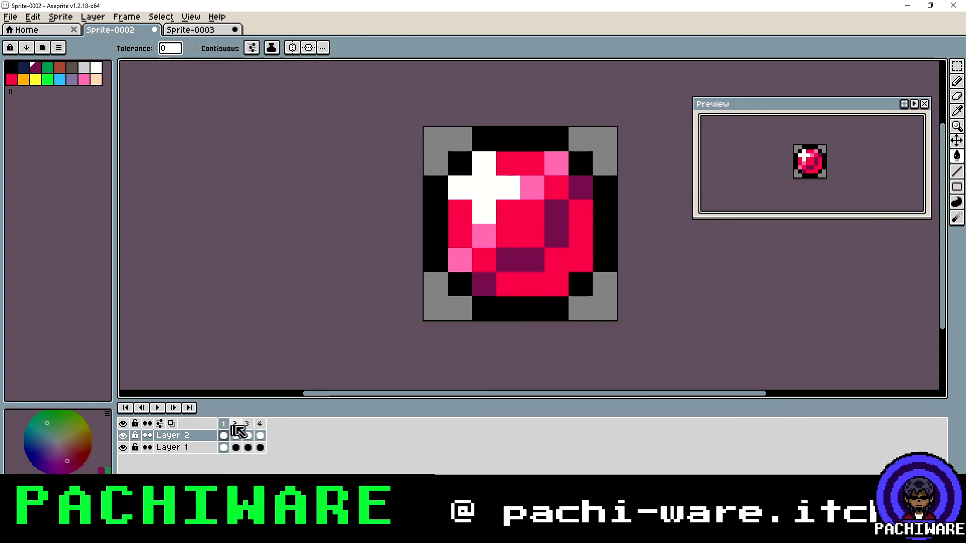
click(236, 435)
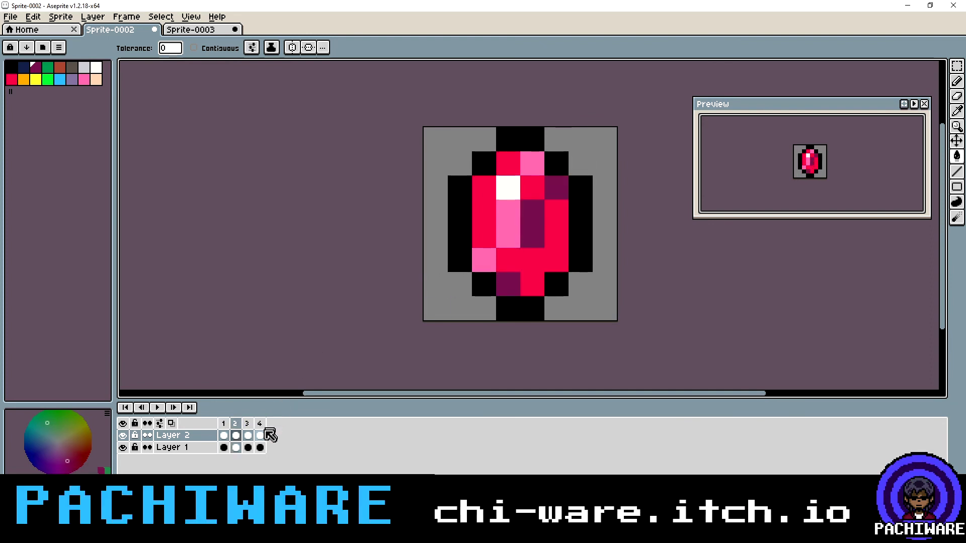
key(alt+n)
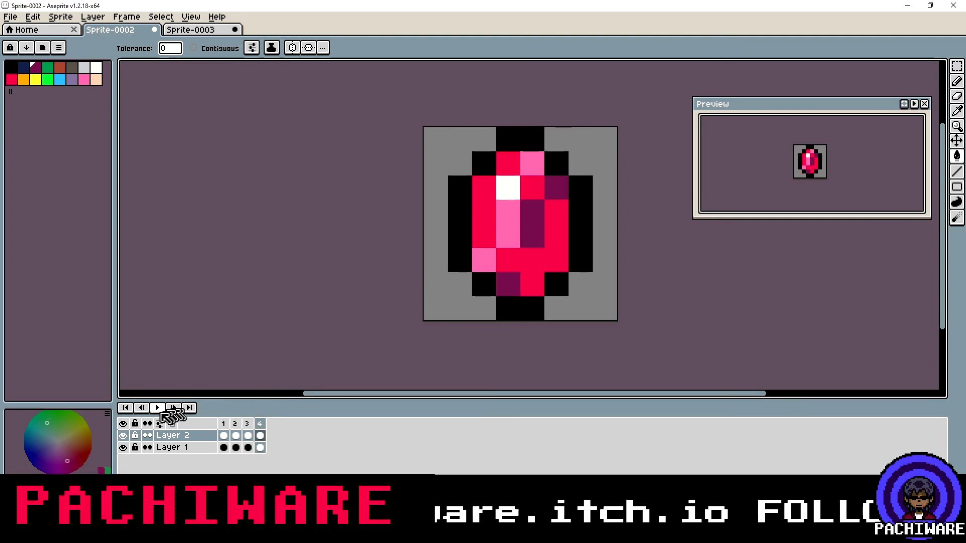
Step: Play the animation to check the red ball spinning, and stop it
click(160, 410)
scroll(673, 269, down, 1)
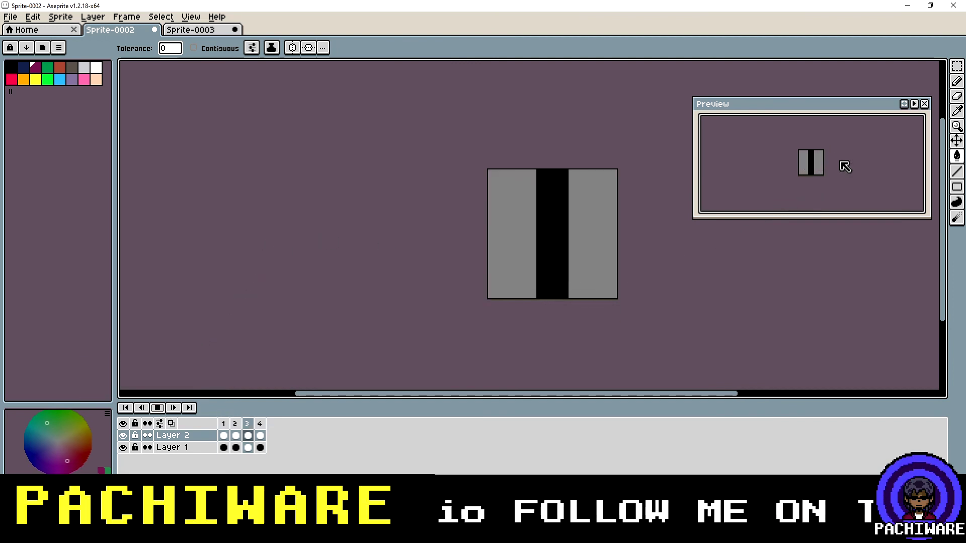
scroll(638, 214, up, 1)
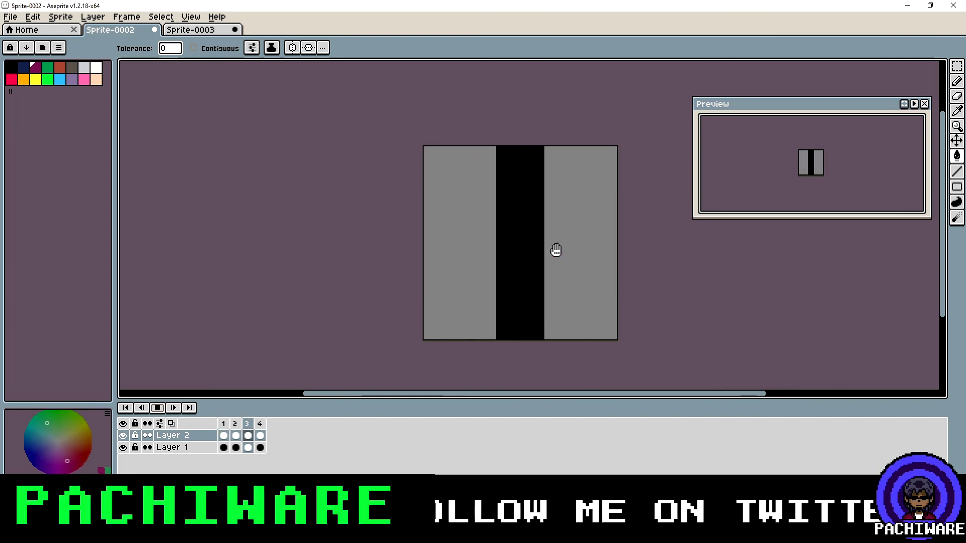
click(157, 409)
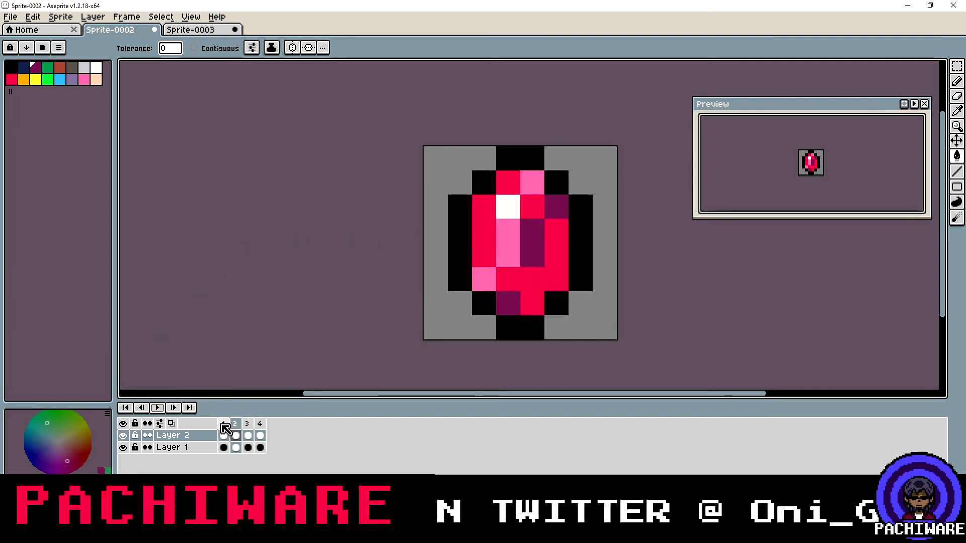
Step: Replace all the red pixels with dark green in frames 1, 2 and 4
click(223, 424)
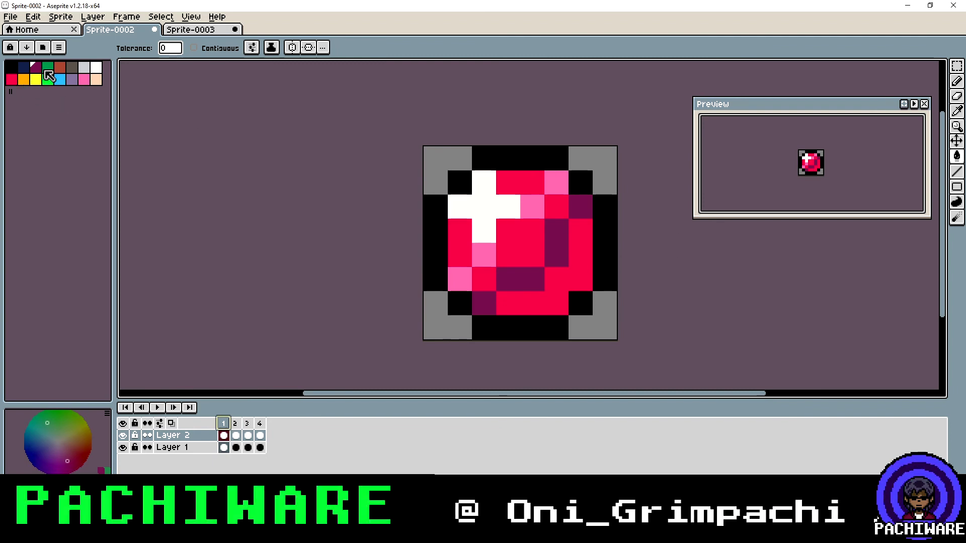
click(47, 70)
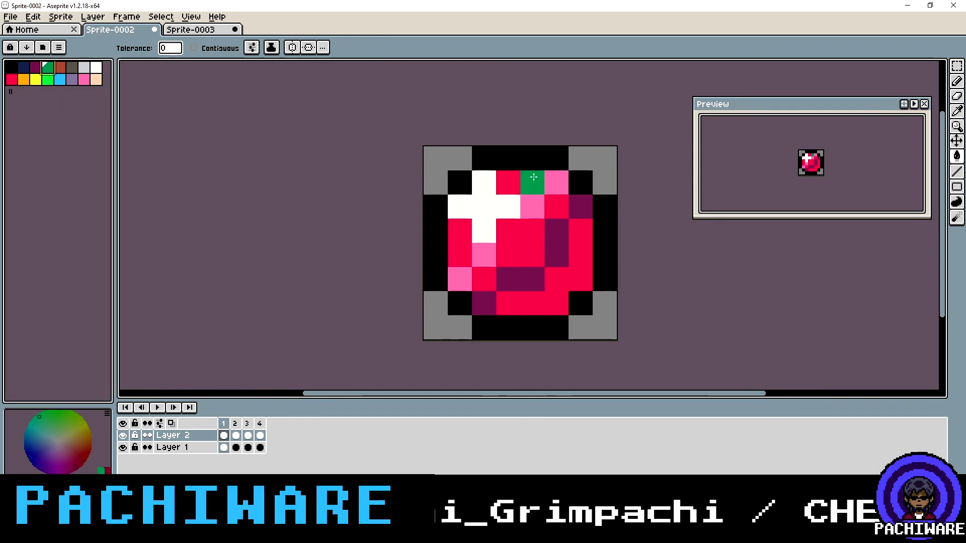
click(523, 258)
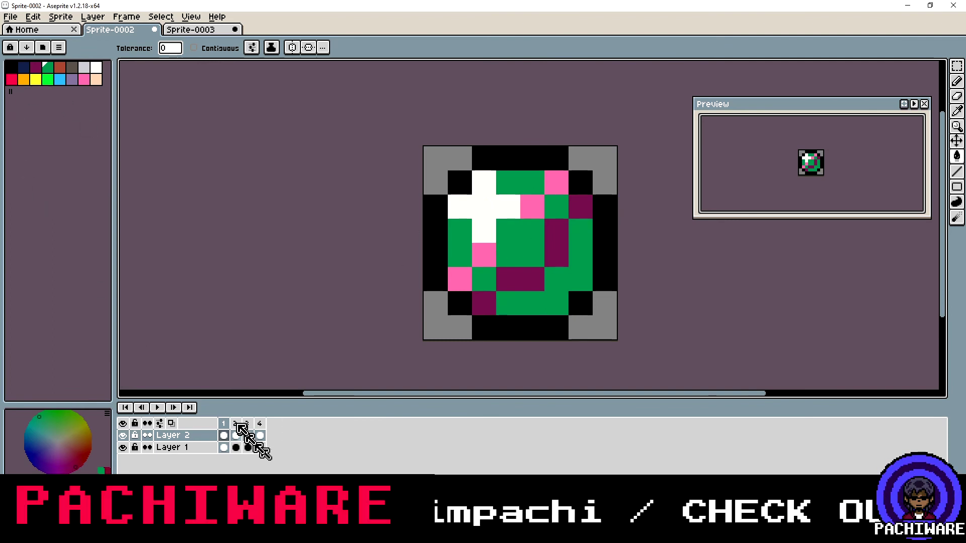
click(236, 436)
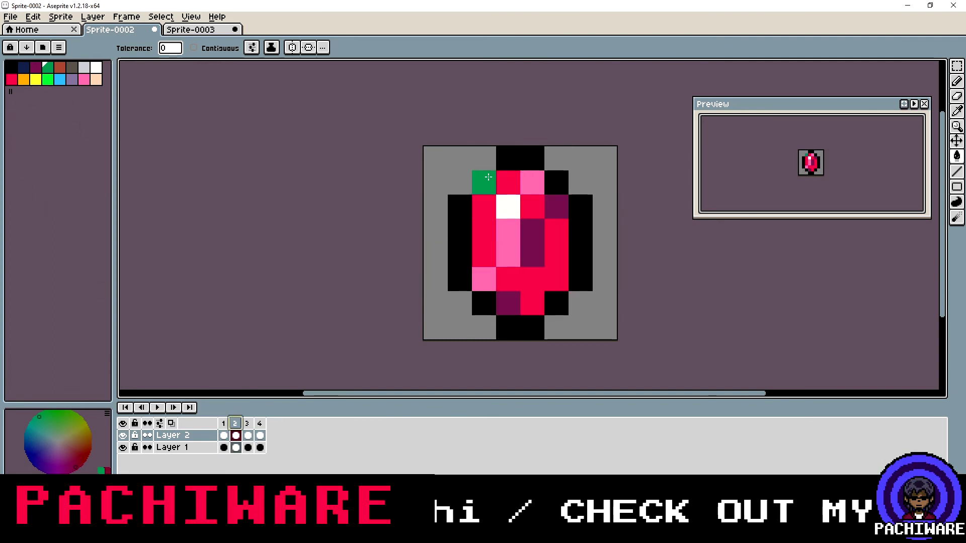
click(484, 207)
click(259, 435)
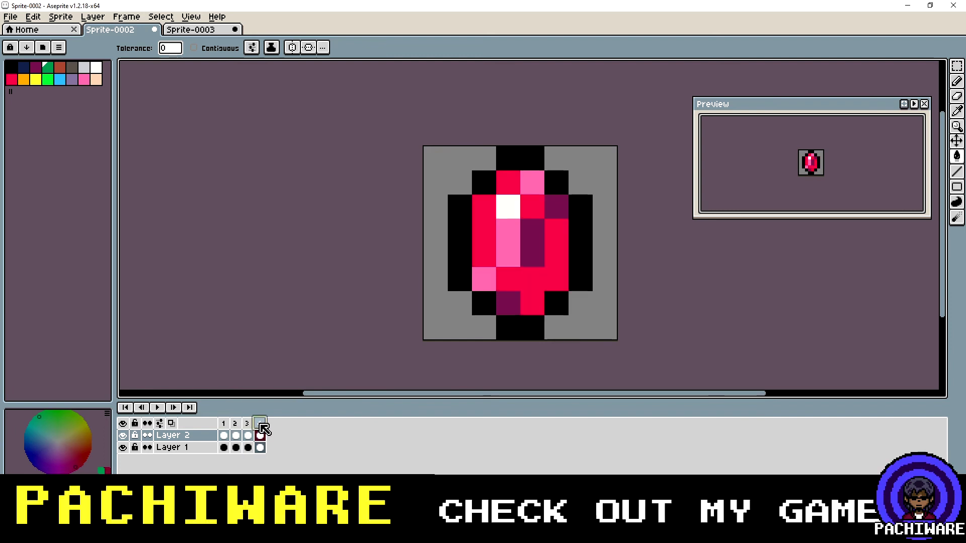
click(484, 255)
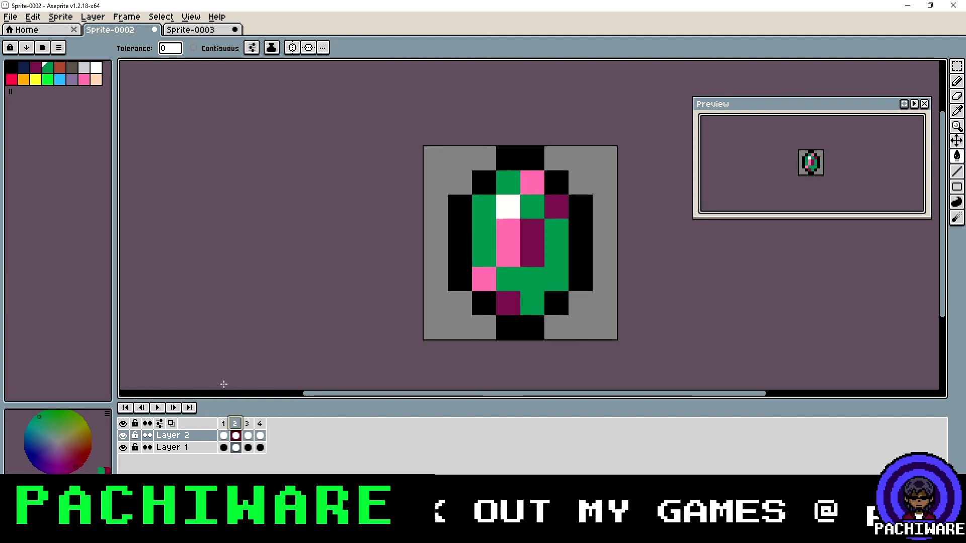
Step: Replace the pink highlight pixels with bright green in frames 1, 2 and 4
click(226, 424)
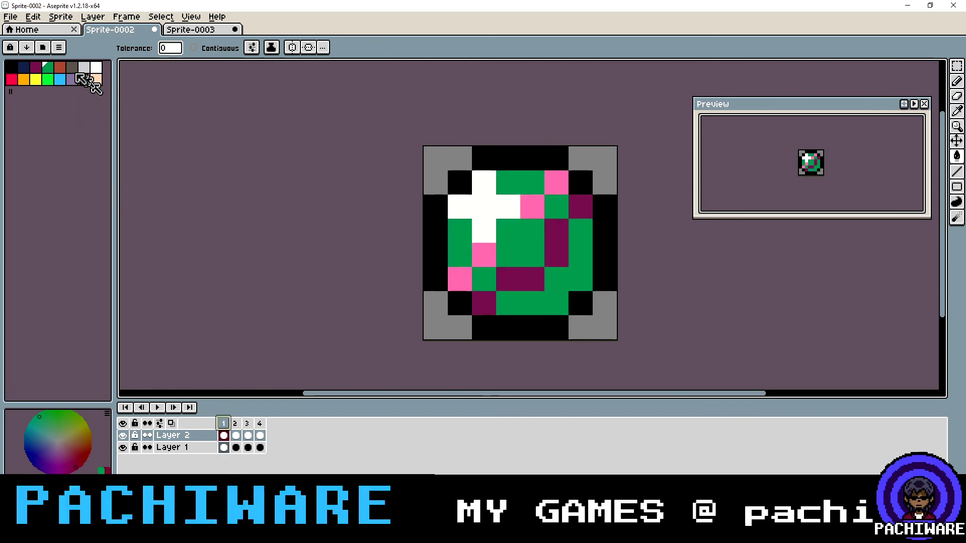
click(51, 80)
click(532, 206)
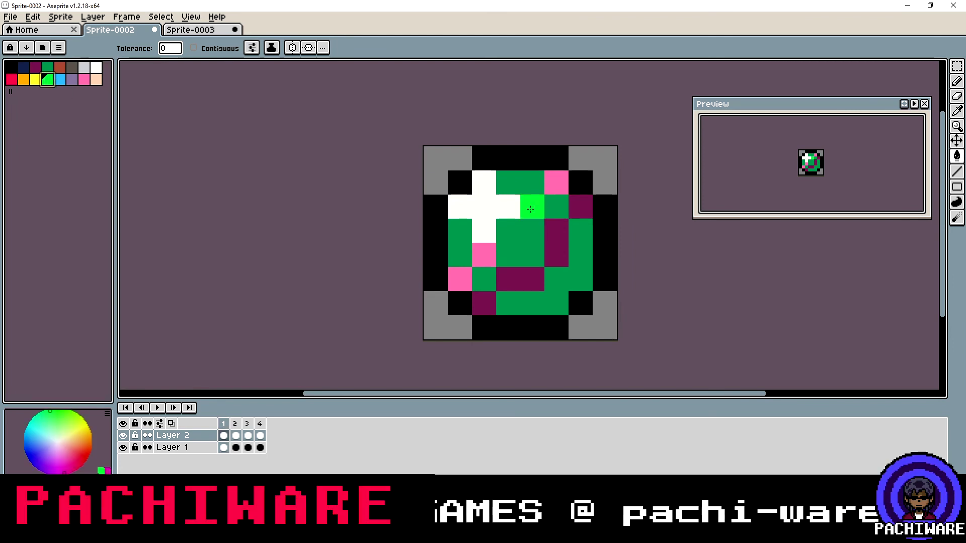
click(235, 424)
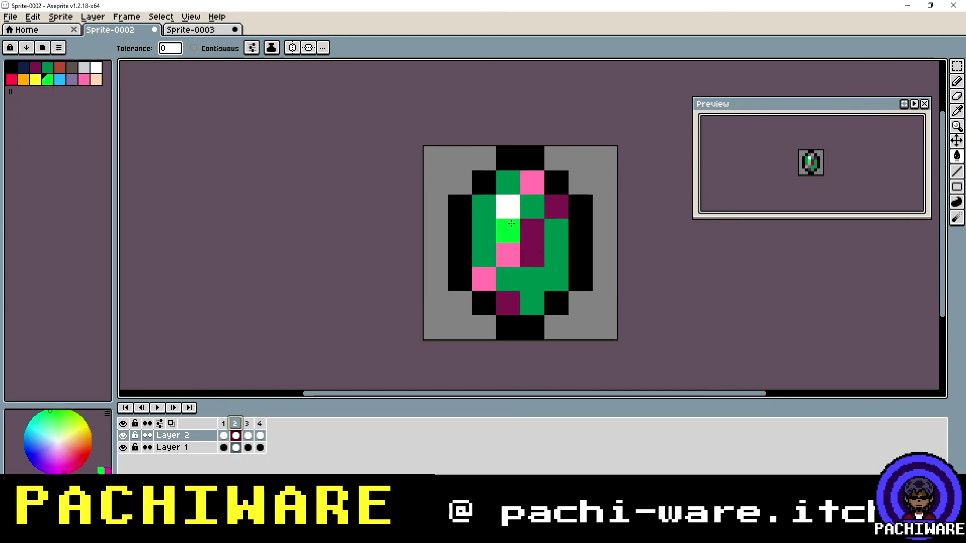
click(260, 423)
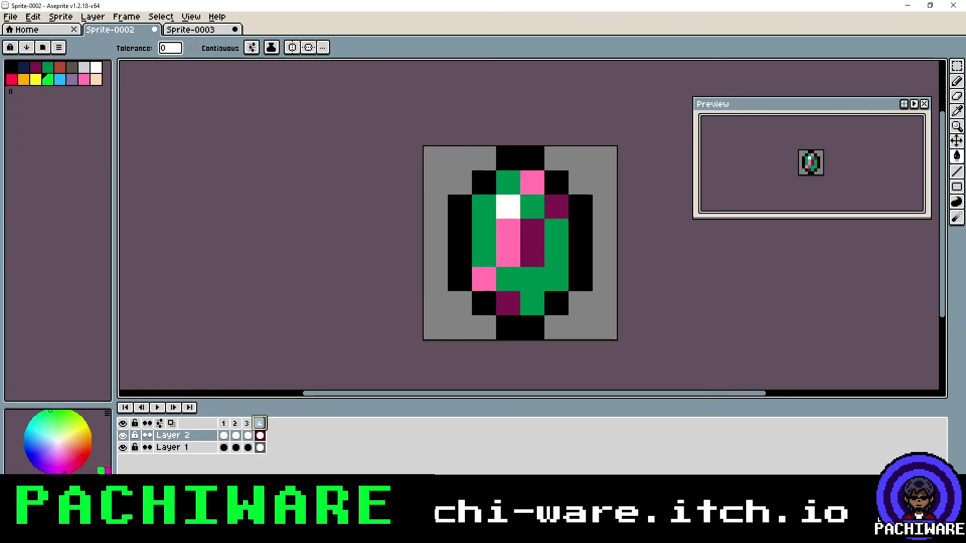
click(505, 242)
Step: Replace the dark purple shading with dark grey in frames 1, 2 and 4, and play the animation briefly
click(224, 423)
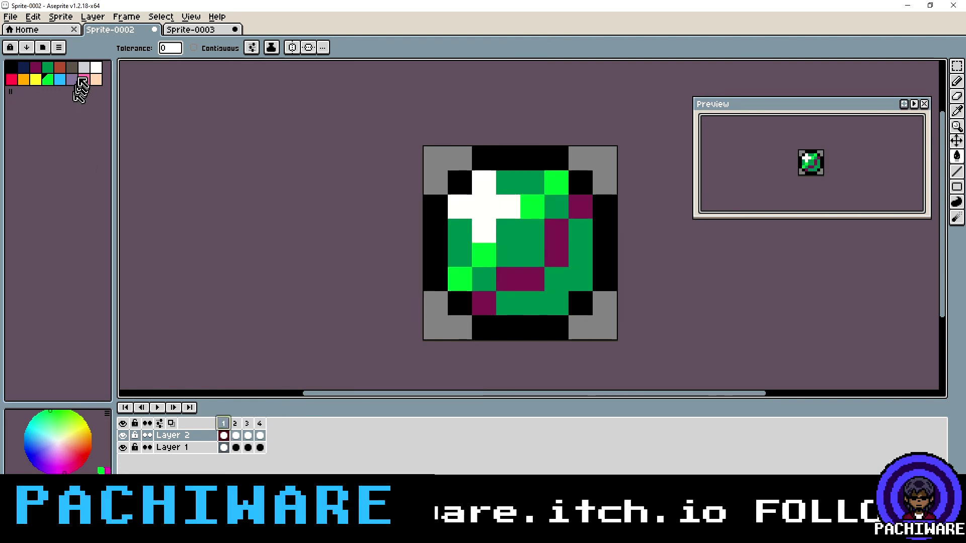
click(71, 69)
click(552, 255)
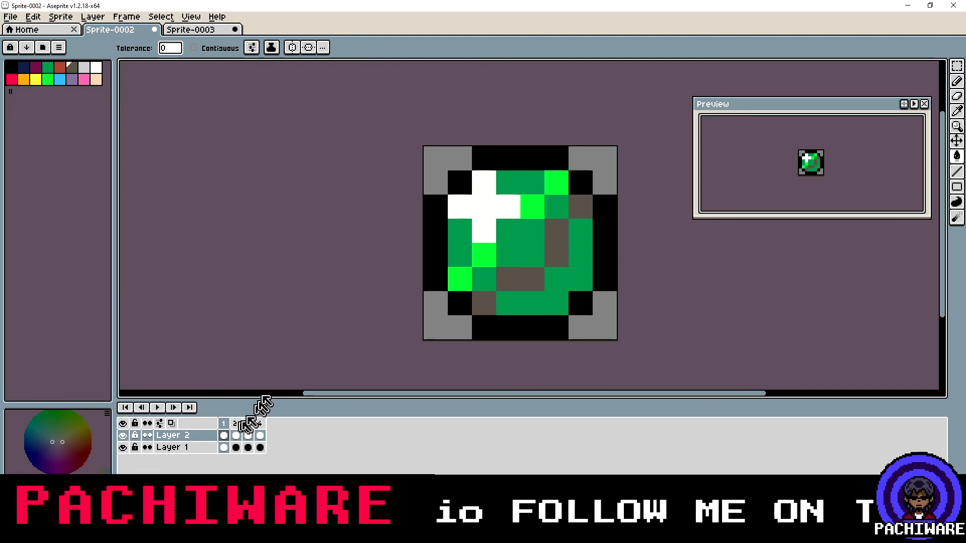
click(455, 235)
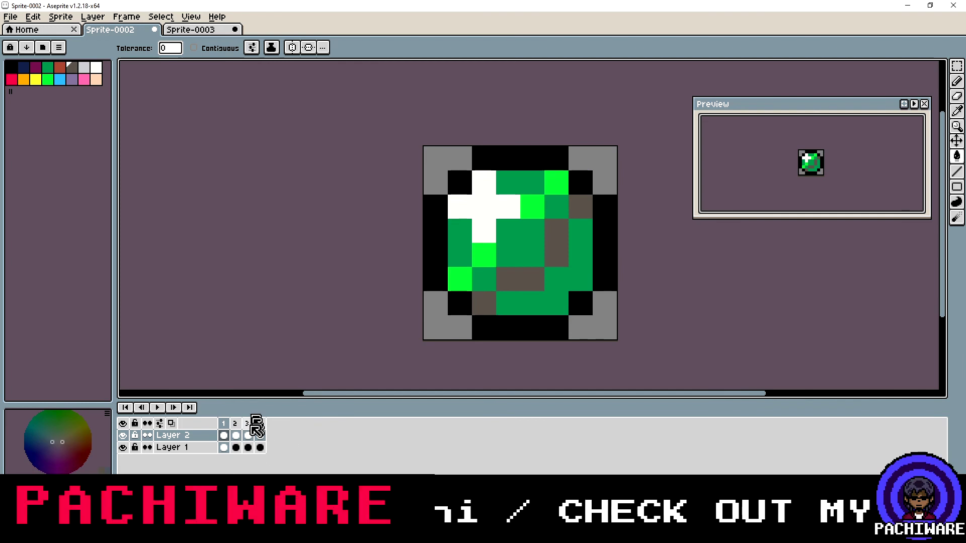
click(247, 436)
click(237, 426)
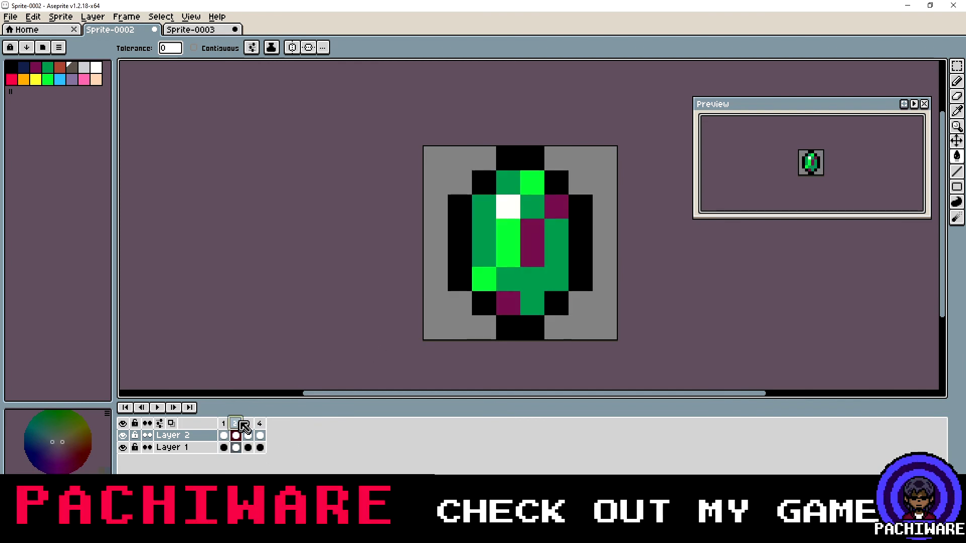
click(541, 240)
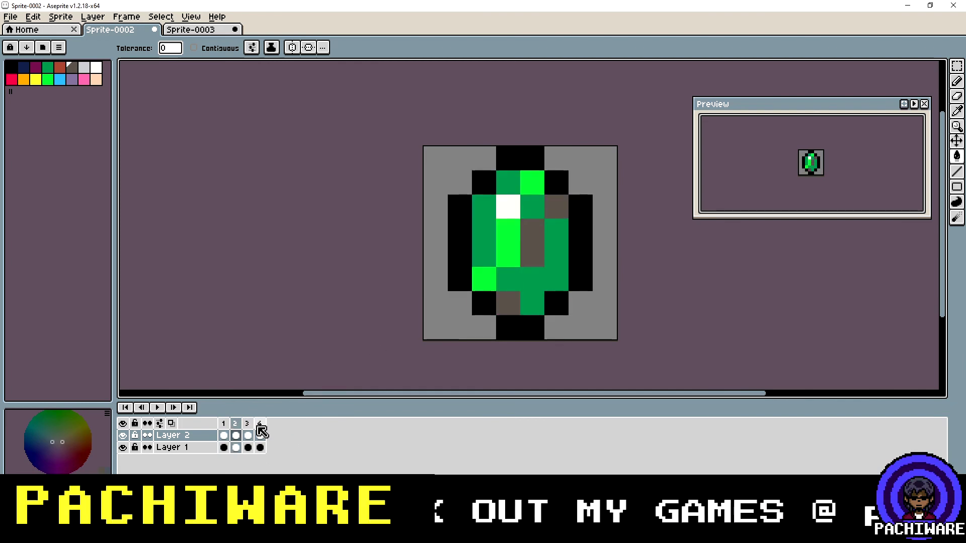
click(259, 424)
click(527, 242)
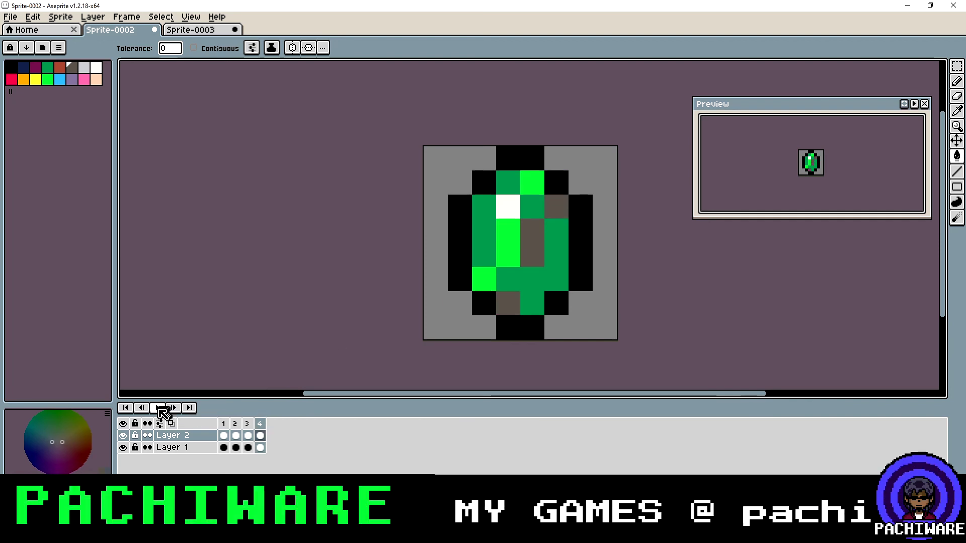
click(158, 408)
click(157, 408)
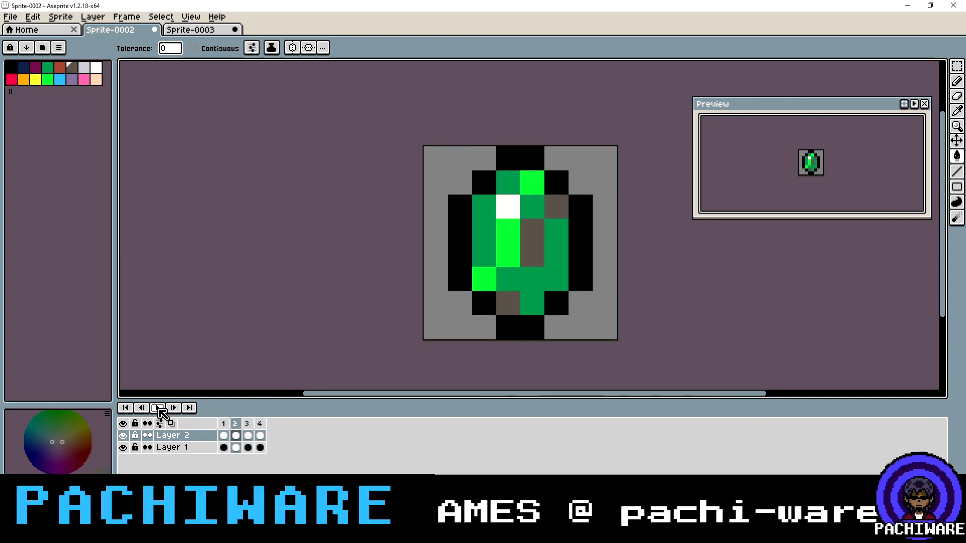
Step: Replace the dark grey shading pixels with dark blue in frames 1, 2 and 4
click(223, 435)
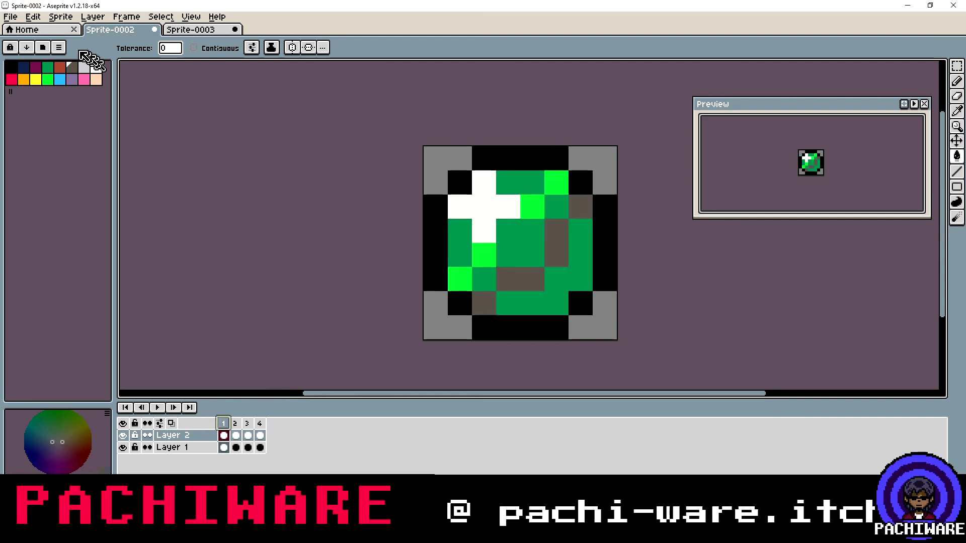
click(23, 66)
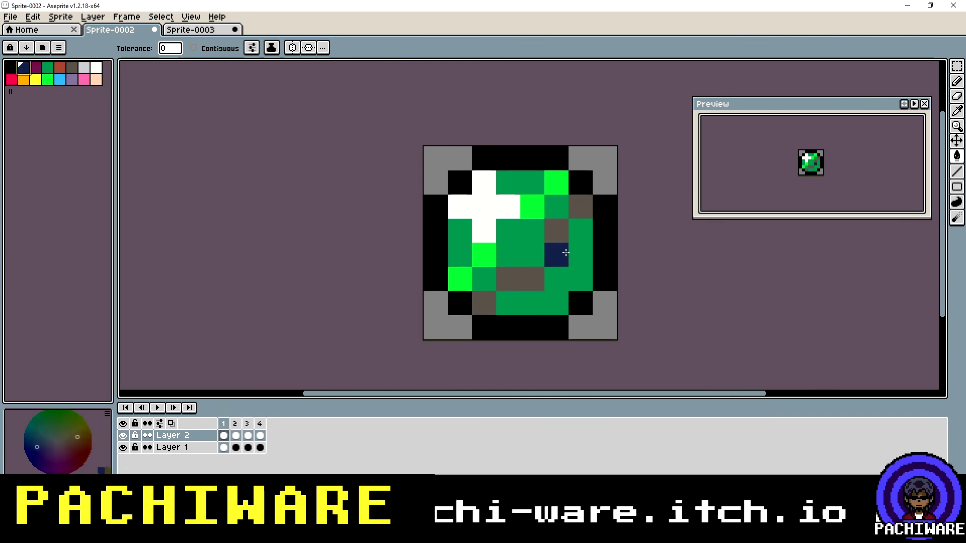
click(557, 243)
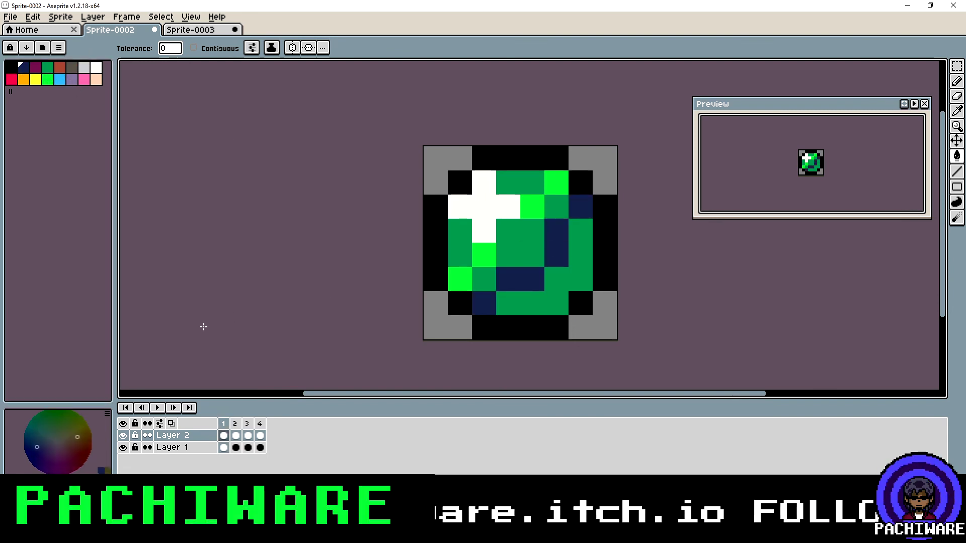
click(235, 435)
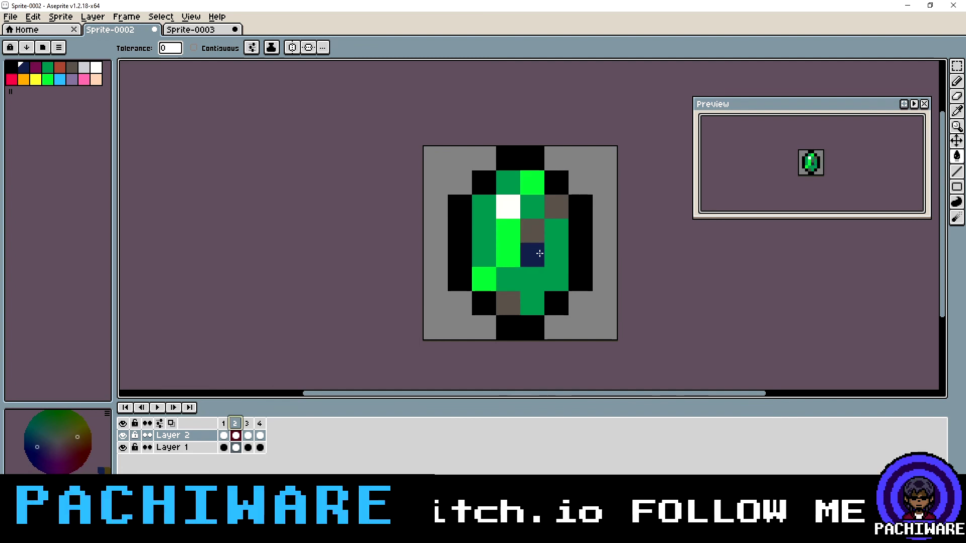
click(259, 435)
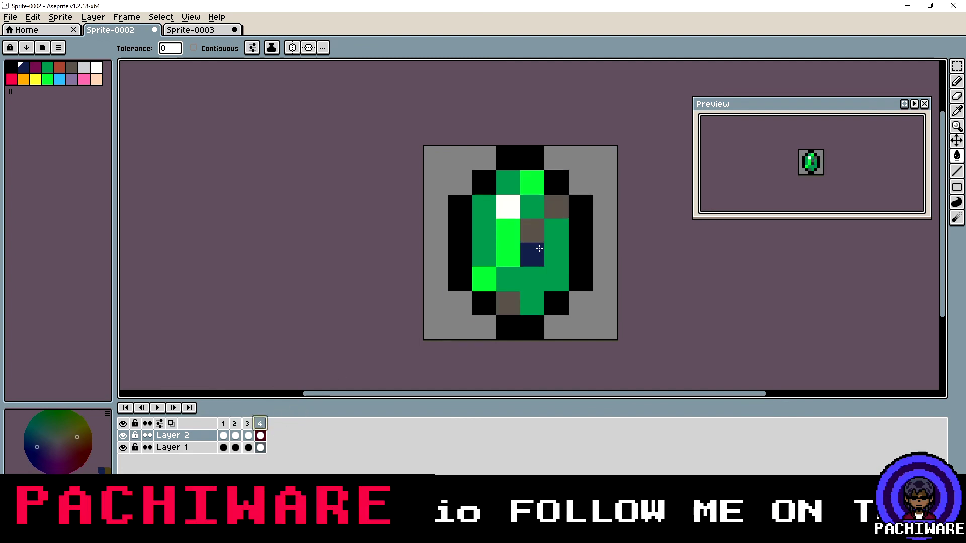
click(534, 236)
Step: Play the animation to check the green ball with its dark blue shading, and stop it
click(160, 407)
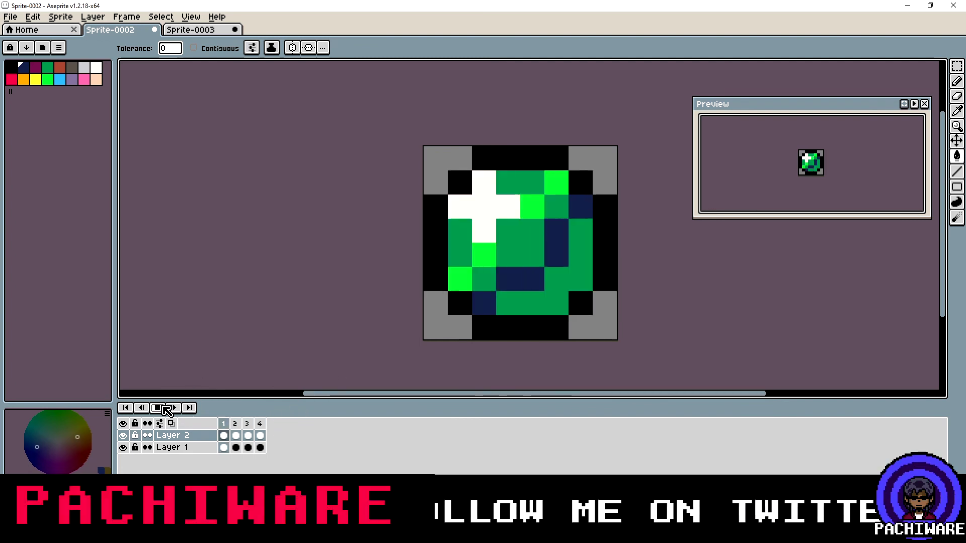
click(167, 409)
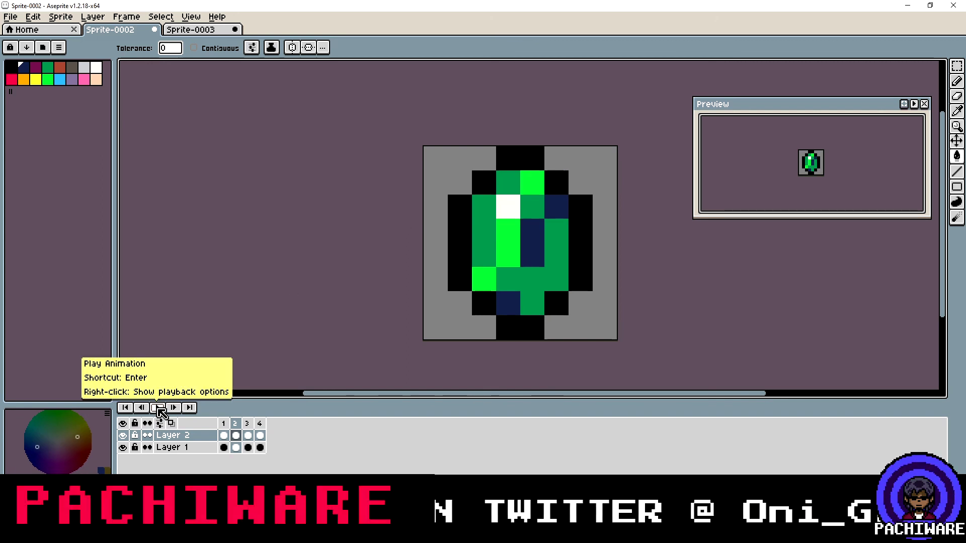
click(157, 407)
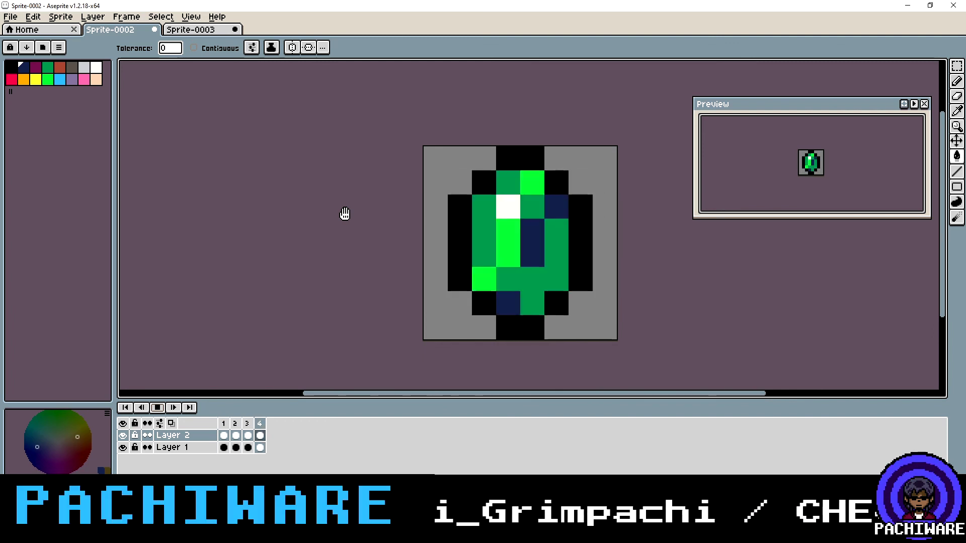
click(160, 409)
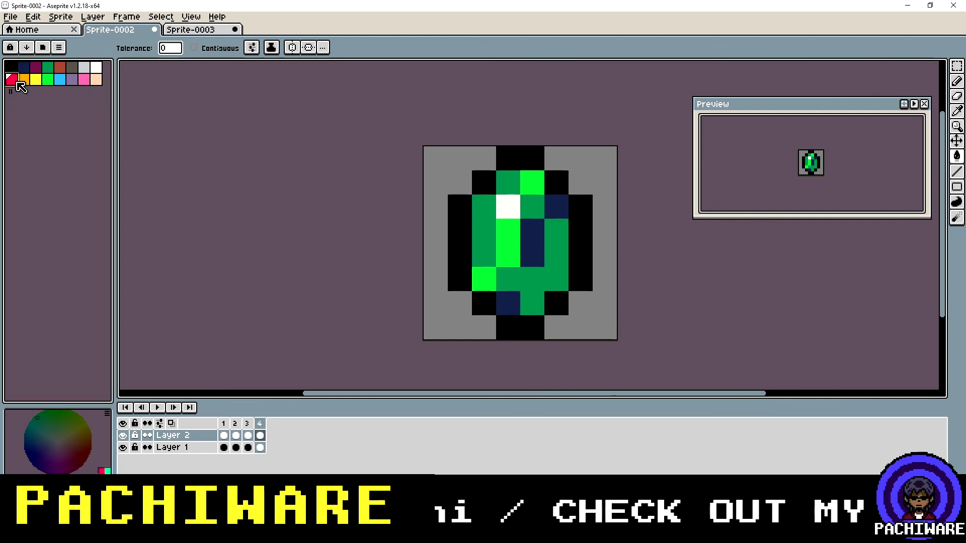
Step: Replace the medium green body colour of the ball with red in frames 1, 2 and 4
click(11, 79)
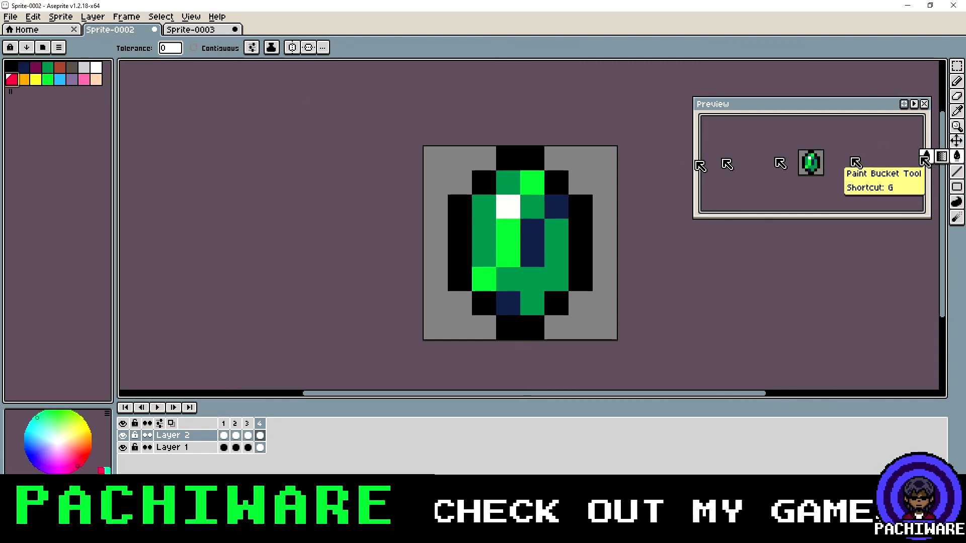
click(537, 204)
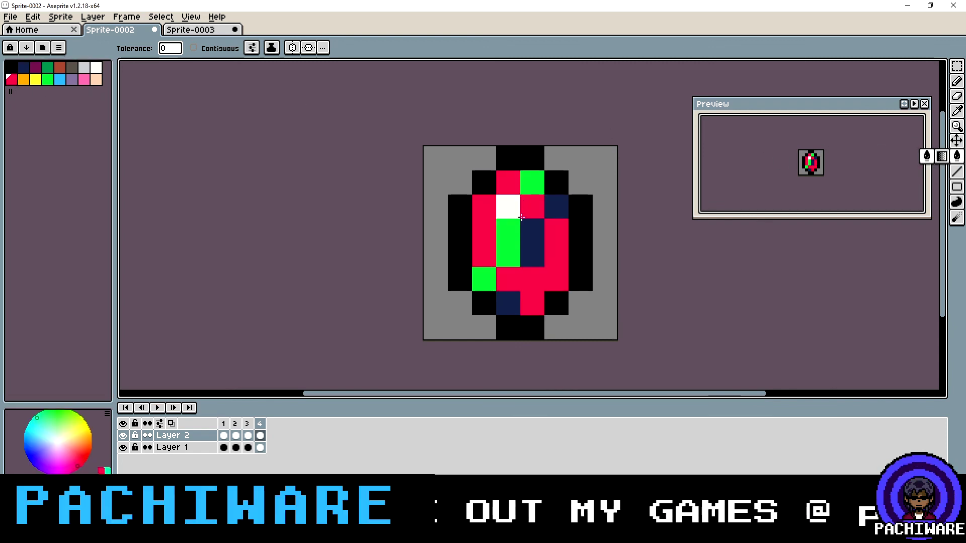
click(236, 435)
click(479, 246)
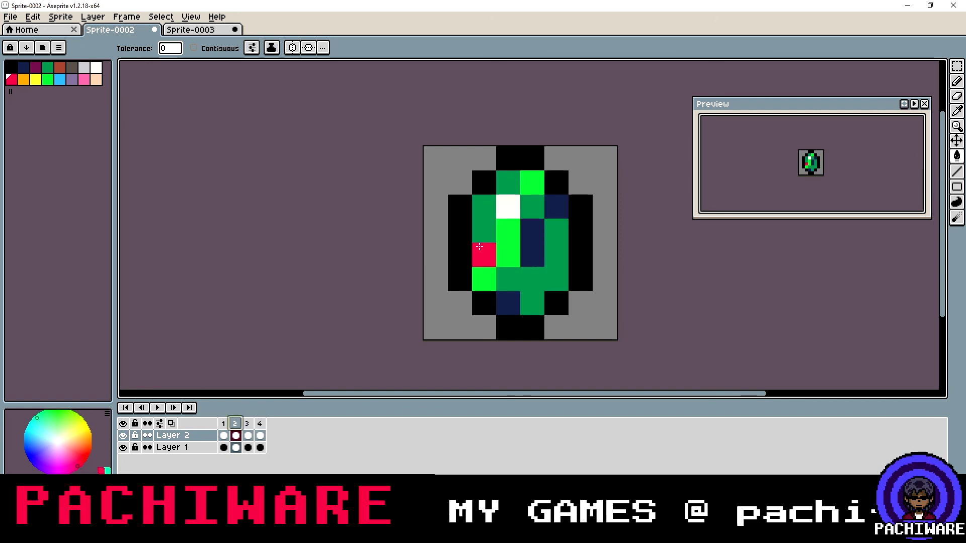
click(480, 237)
click(224, 424)
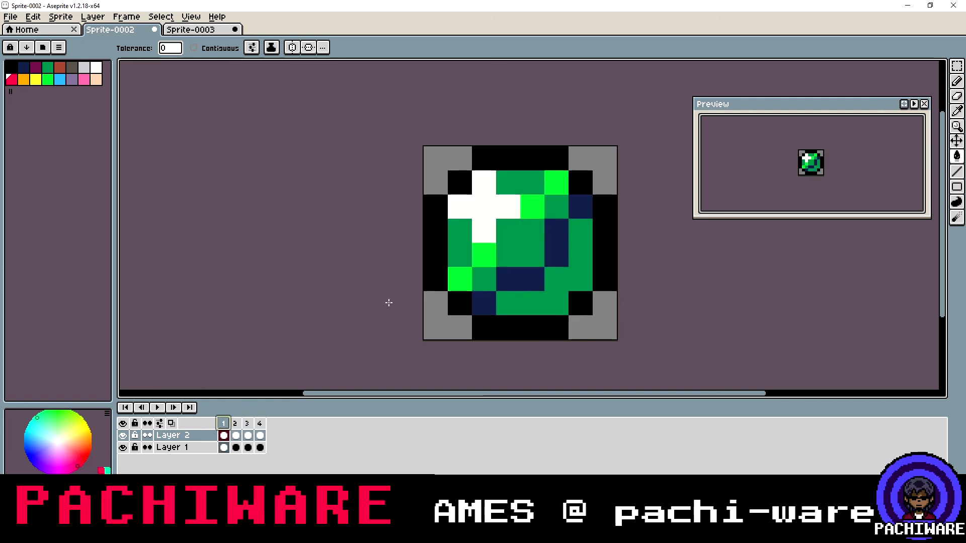
click(496, 245)
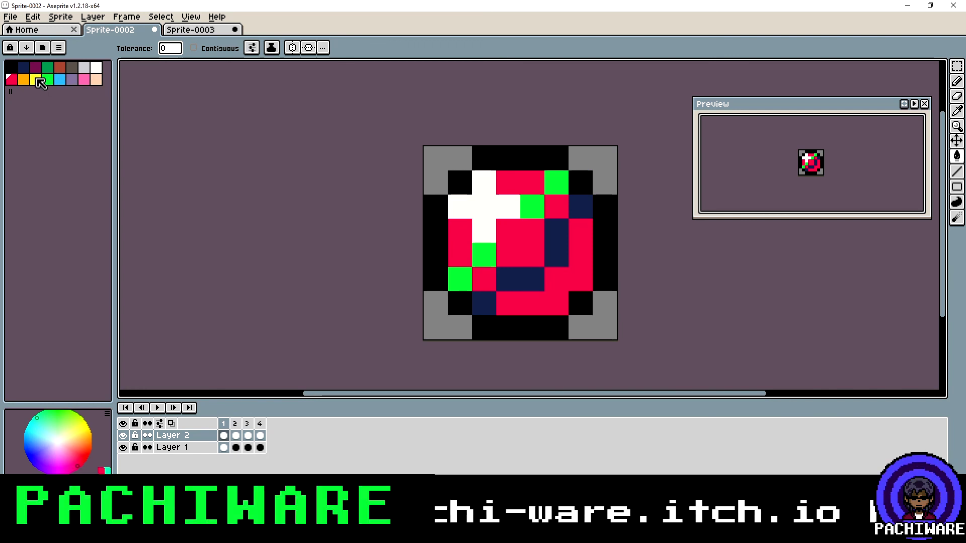
Step: Replace the dark blue shading pixels with dark purple in frames 1, 2 and 4
click(36, 66)
click(557, 229)
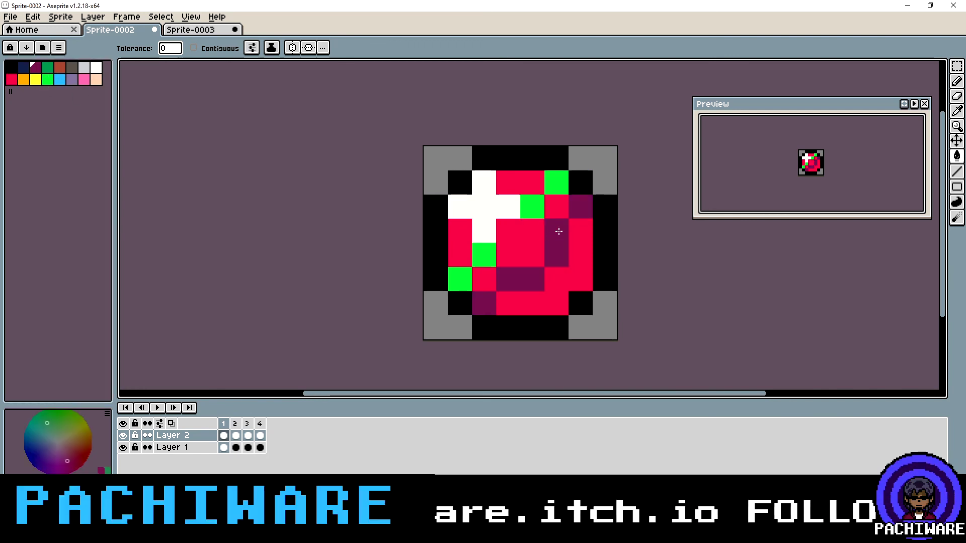
click(236, 434)
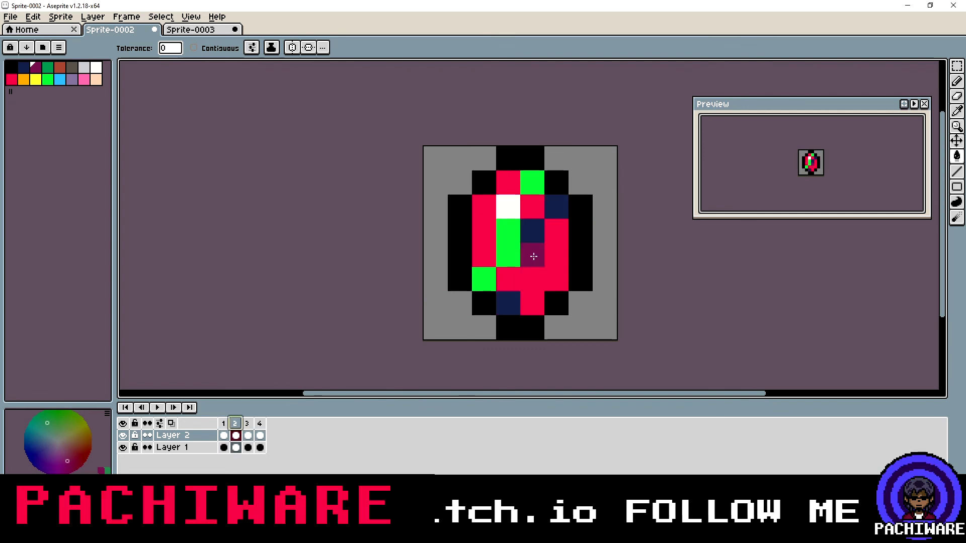
click(259, 447)
click(539, 238)
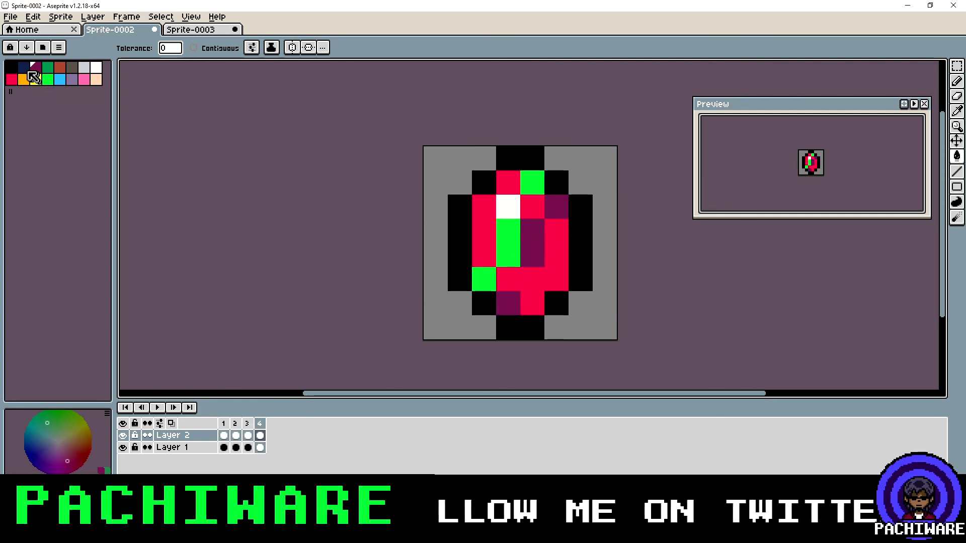
Step: Replace the bright green highlight pixels with pink in frames 1, 2 and 4, and play the animation
click(84, 79)
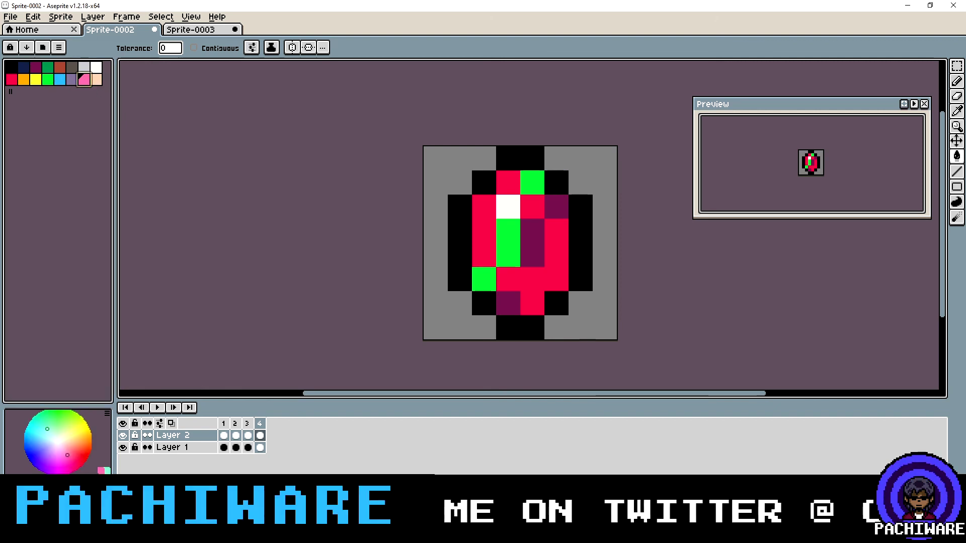
key(Return)
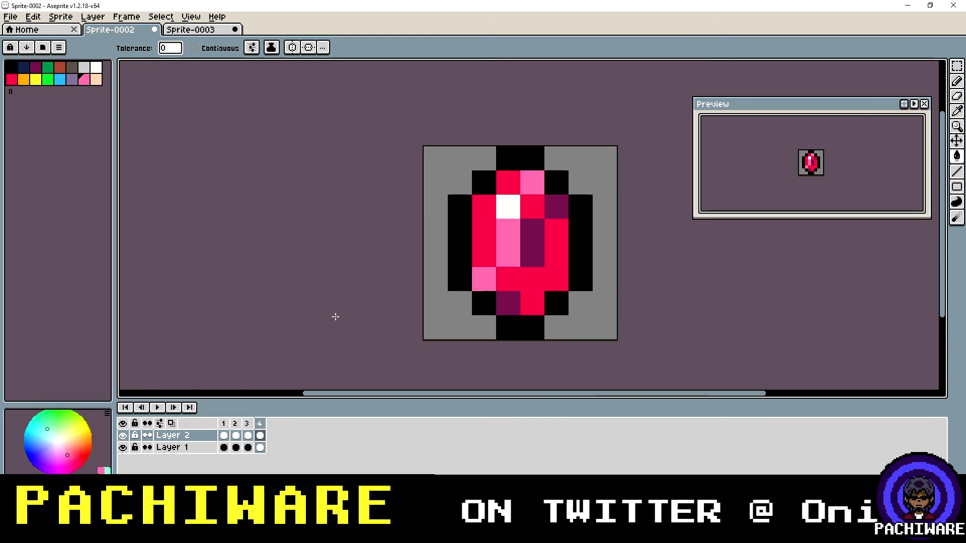
click(234, 423)
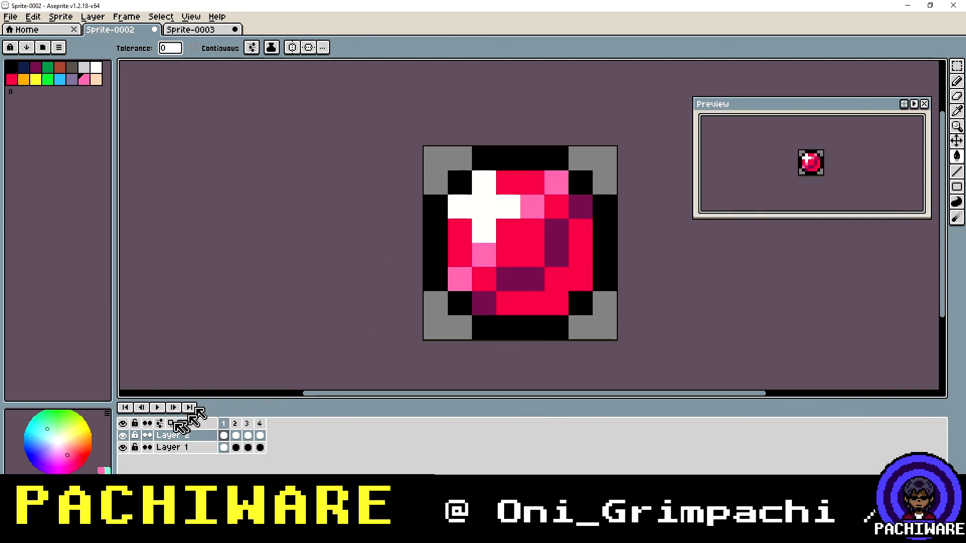
click(158, 407)
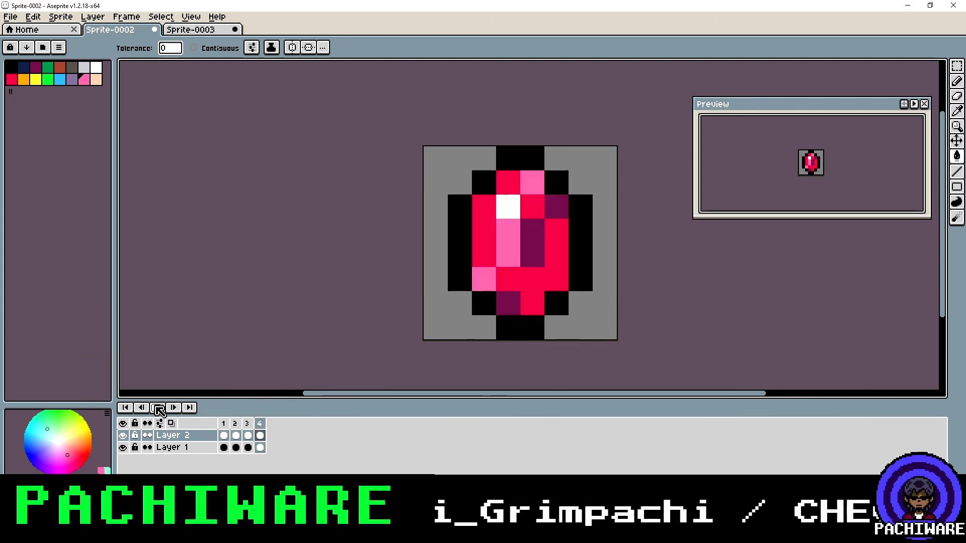